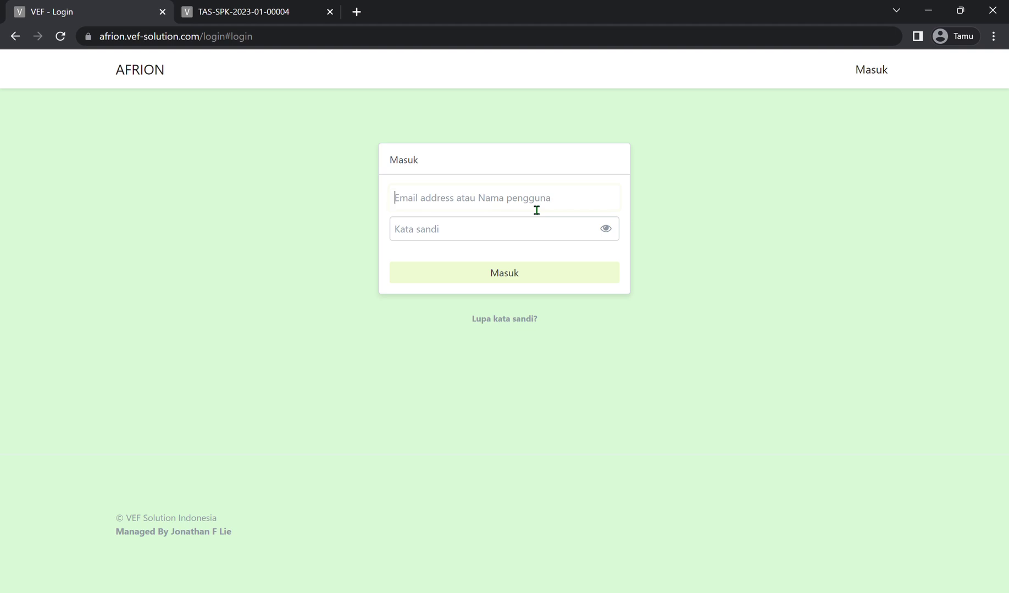
Step: Log in to the VEF Solution AFRION system with the user's username and password
{"action": "type", "text": "sprt"}
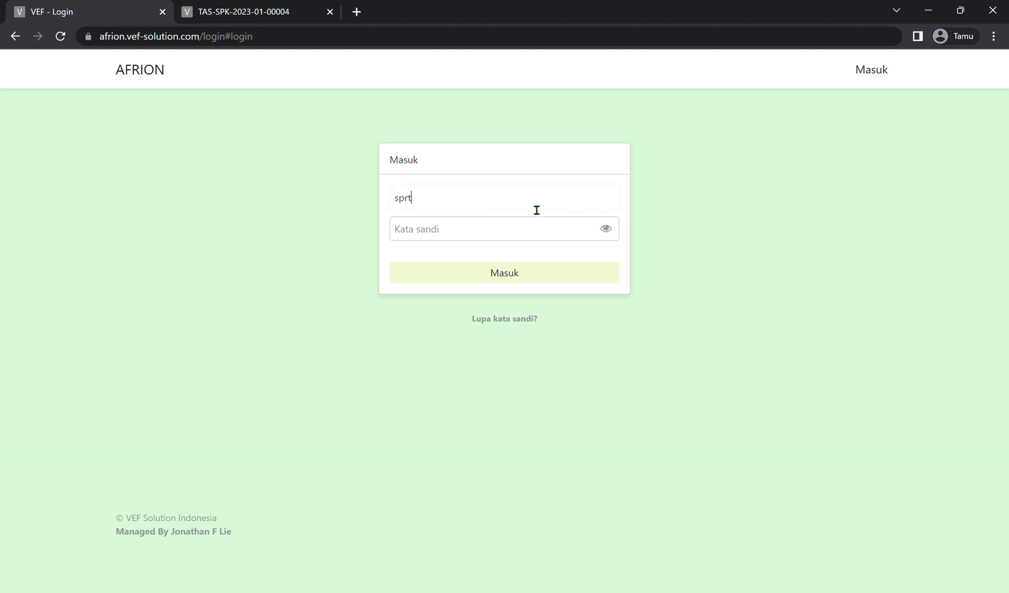
{"action": "left_click", "coordinate": [527, 238]}
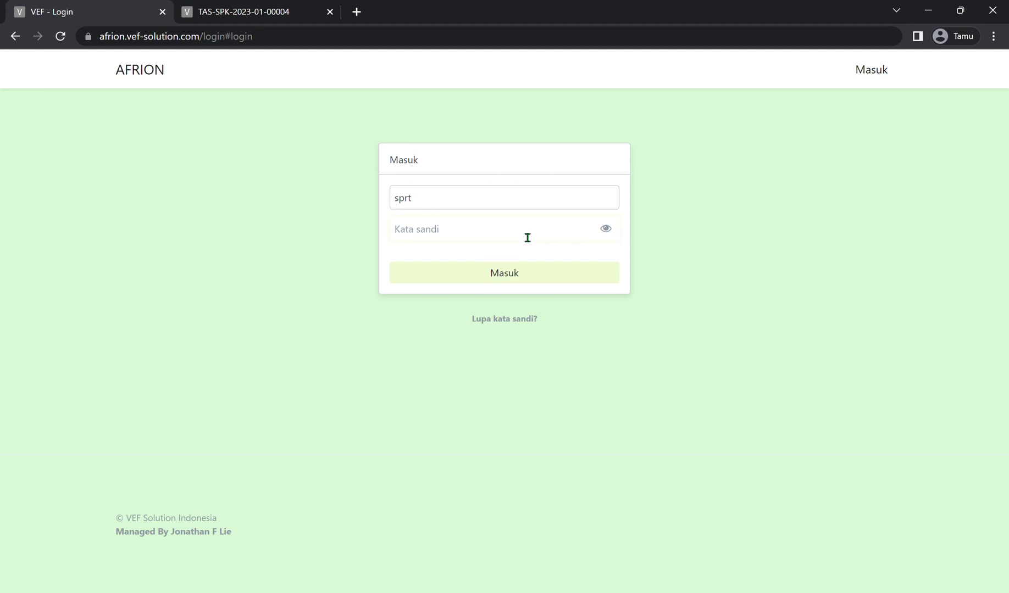
{"action": "type", "text": "s"}
{"action": "left_click", "coordinate": [532, 276]}
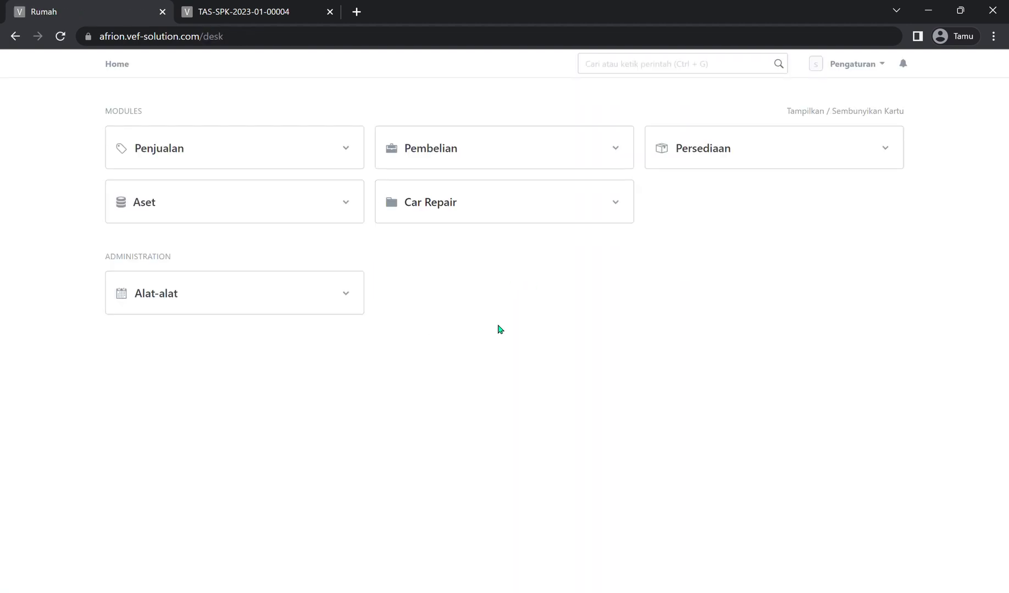
Step: Open the high-priority To Do 'tolong buat penawaran untuk oli' from the notification panel's open documents
{"action": "left_click", "coordinate": [903, 63]}
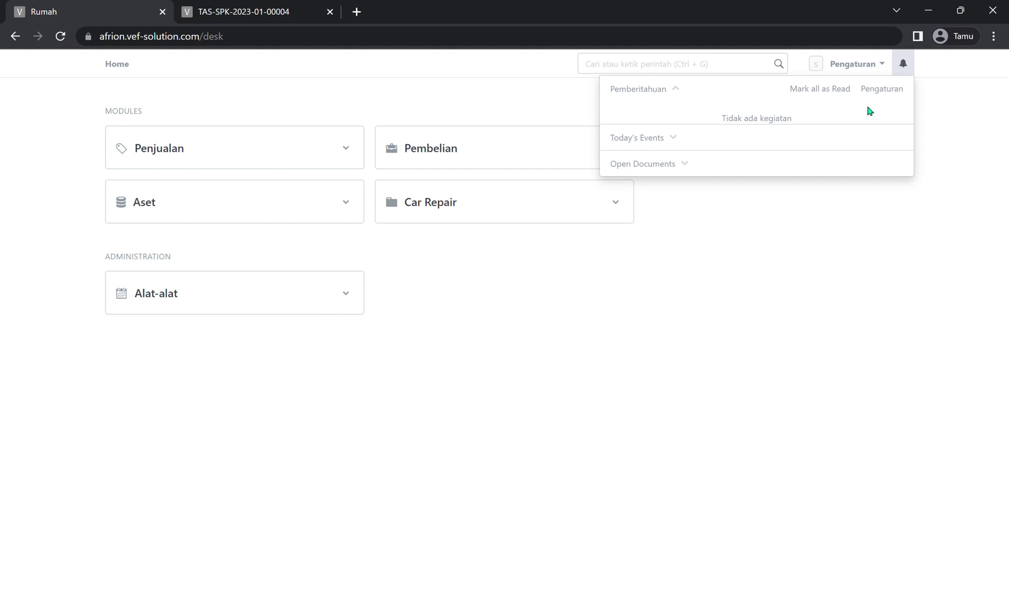
{"action": "left_click", "coordinate": [686, 165]}
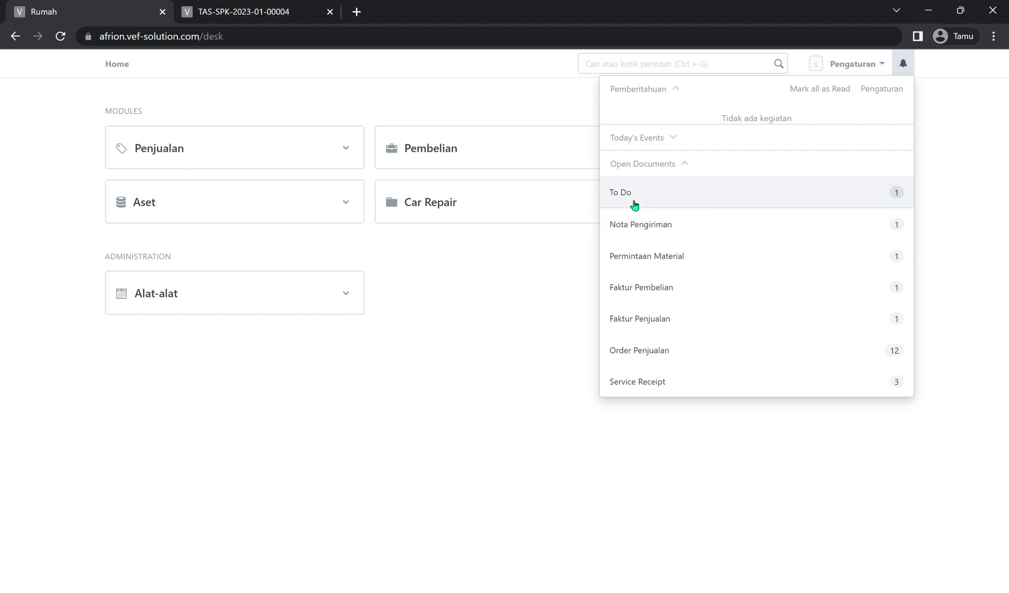
{"action": "left_click", "coordinate": [244, 303]}
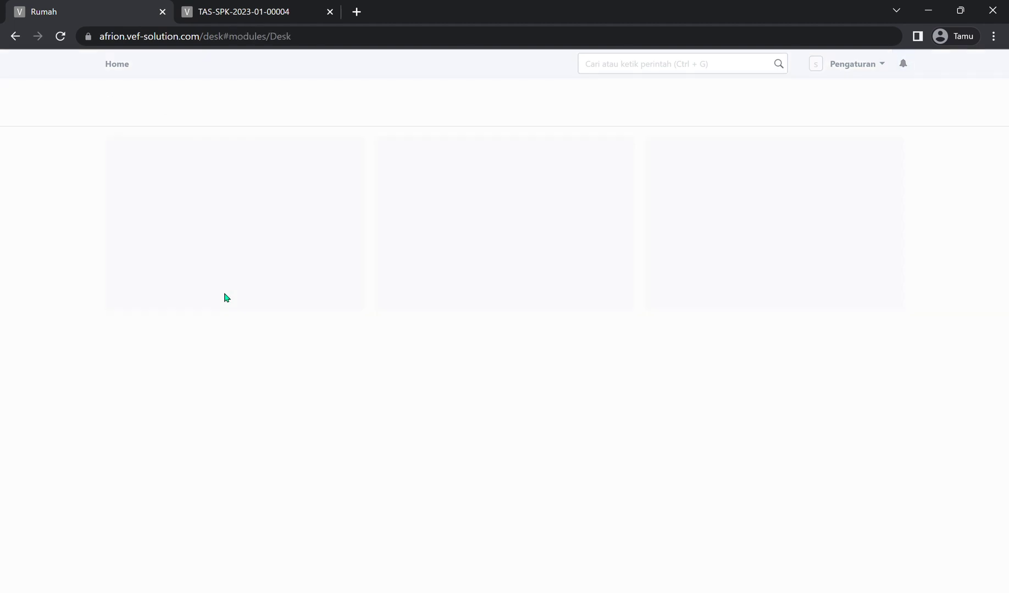
{"action": "left_click", "coordinate": [143, 180]}
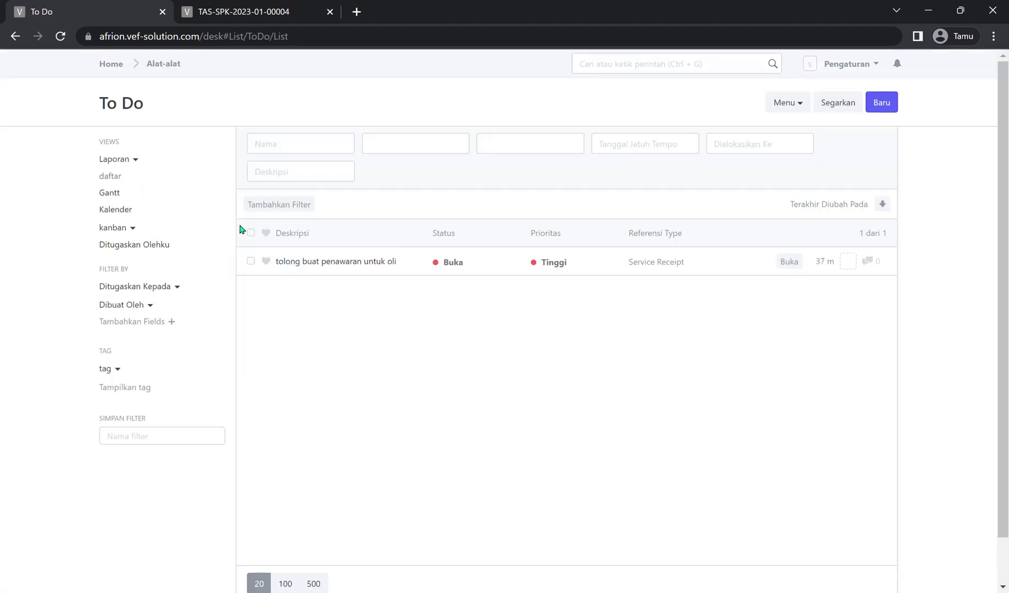
{"action": "left_click", "coordinate": [325, 268]}
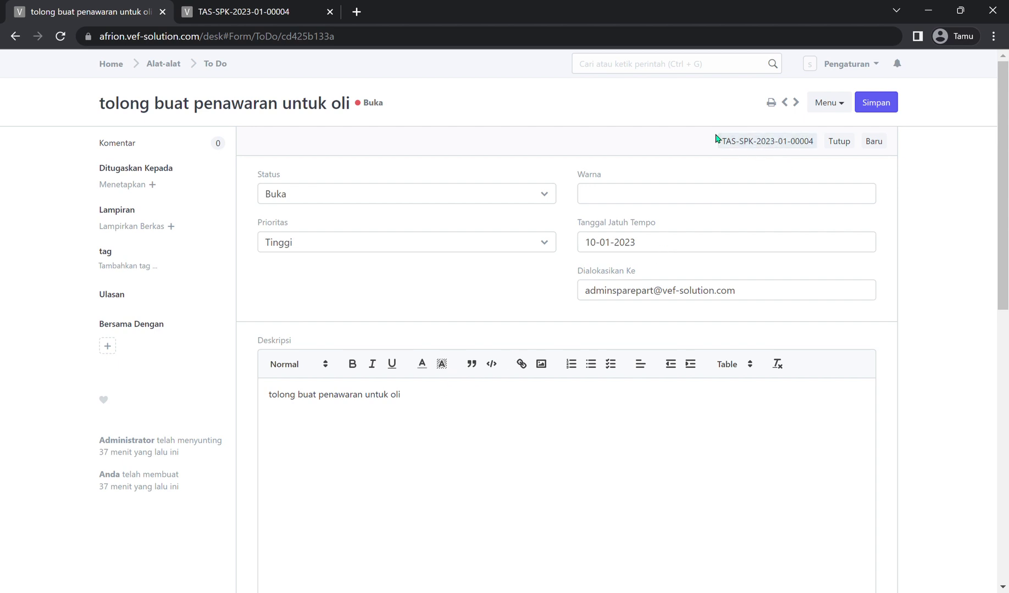
{"action": "left_click", "coordinate": [752, 144]}
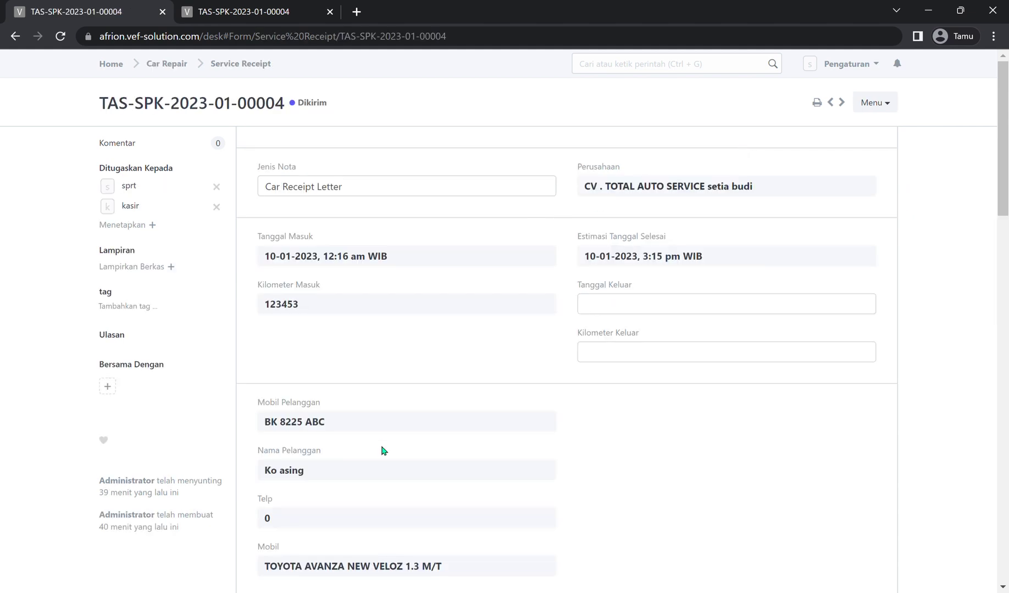
{"action": "scroll", "coordinate": [384, 451], "scroll_direction": "down", "scroll_amount": 3}
{"action": "scroll", "coordinate": [427, 437], "scroll_direction": "down", "scroll_amount": 3}
{"action": "scroll", "coordinate": [467, 423], "scroll_direction": "up", "scroll_amount": 5}
{"action": "scroll", "coordinate": [321, 340], "scroll_direction": "down", "scroll_amount": 1}
{"action": "scroll", "coordinate": [323, 340], "scroll_direction": "down", "scroll_amount": 2}
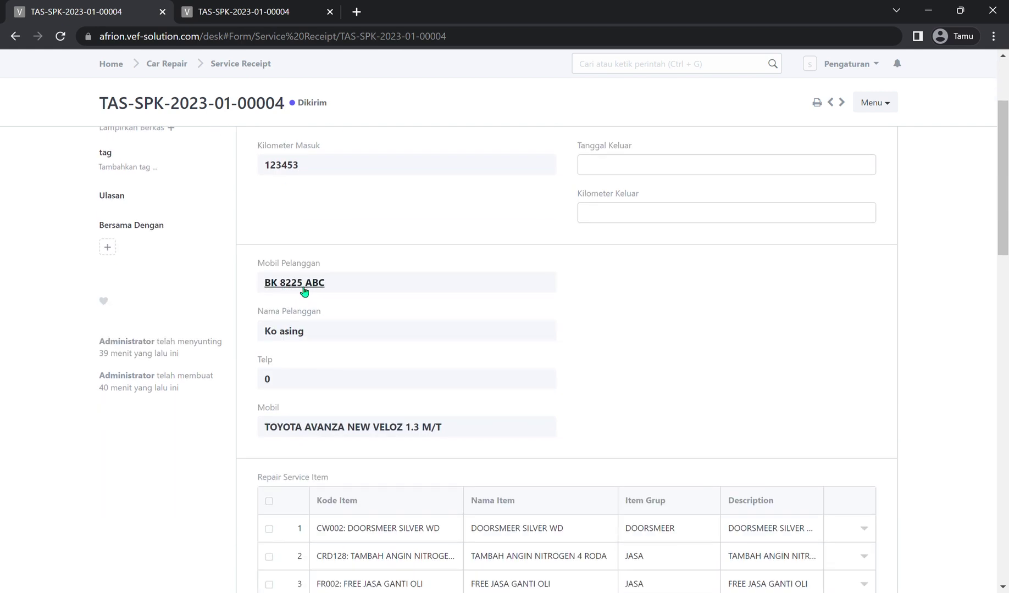
{"action": "scroll", "coordinate": [340, 307], "scroll_direction": "down", "scroll_amount": 4}
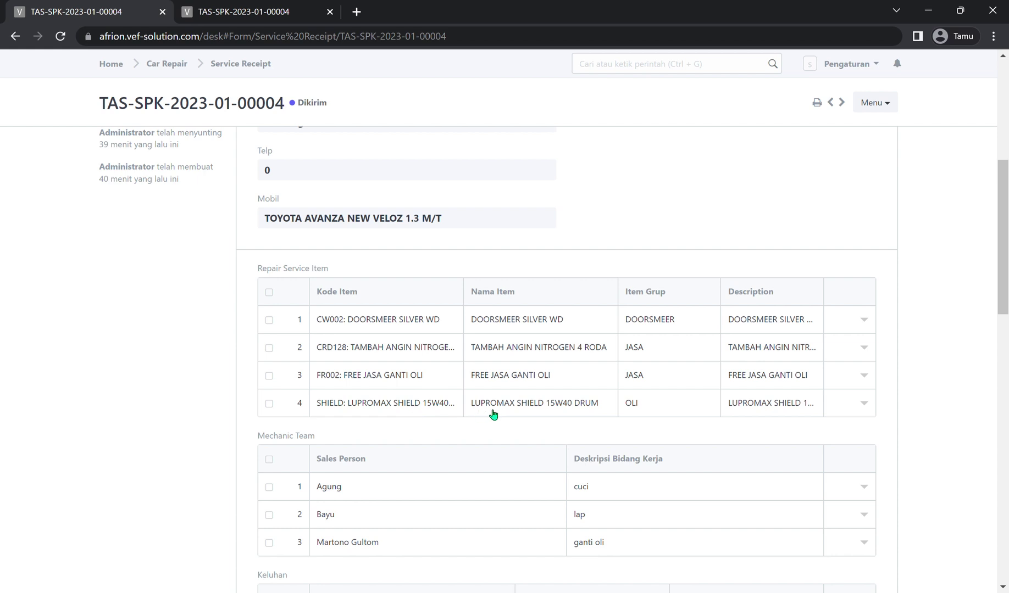
{"action": "scroll", "coordinate": [407, 356], "scroll_direction": "up", "scroll_amount": 6}
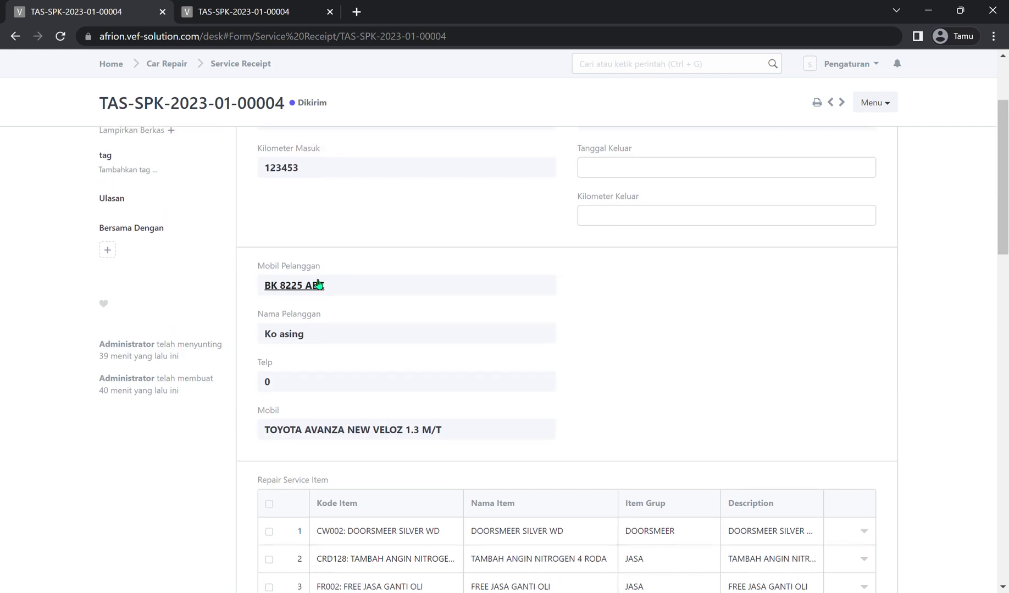
{"action": "scroll", "coordinate": [347, 403], "scroll_direction": "down", "scroll_amount": 3}
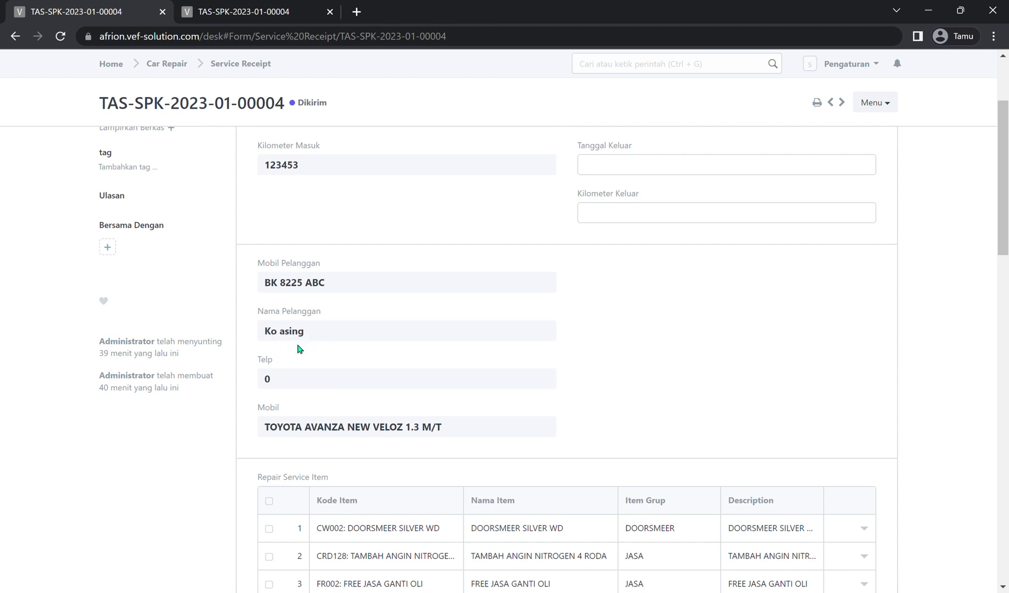
{"action": "left_click_drag", "start_coordinate": [308, 337], "coordinate": [261, 339]}
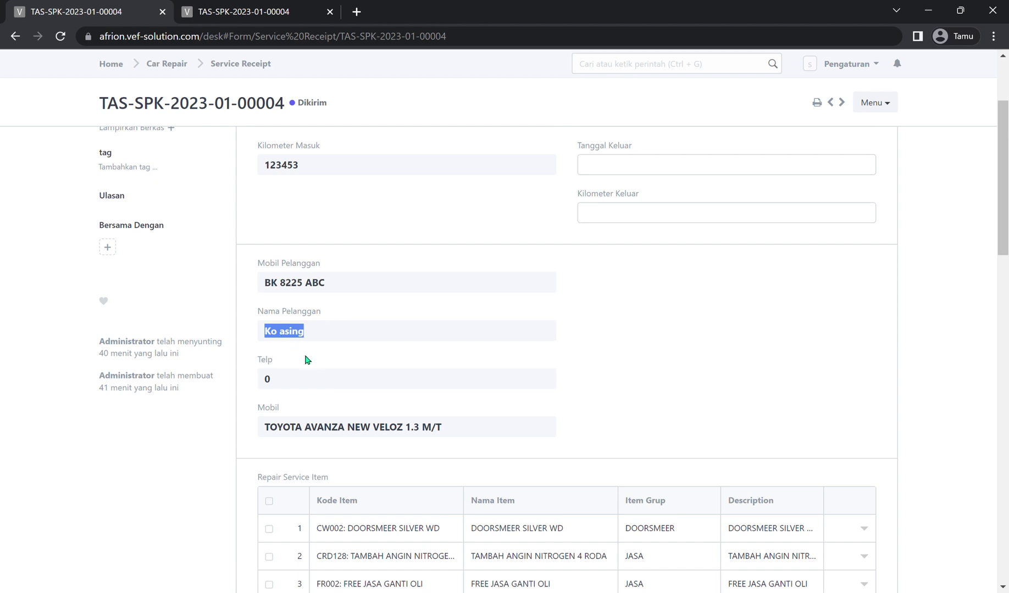
{"action": "key", "text": "ctrl+t"}
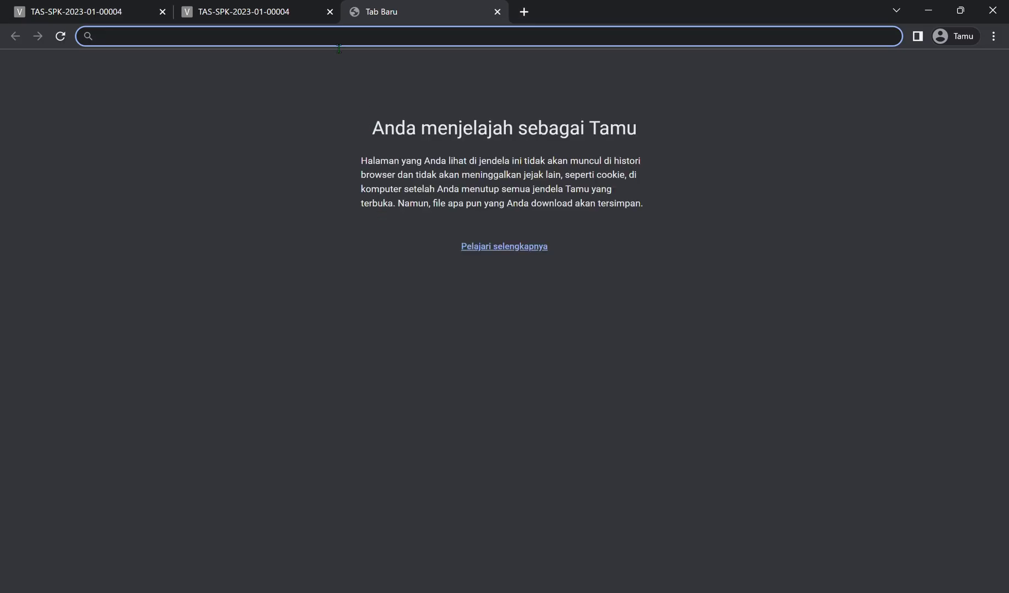
Step: Load afrion.vef-solution.com in the new browser tab
{"action": "type", "text": "a"}
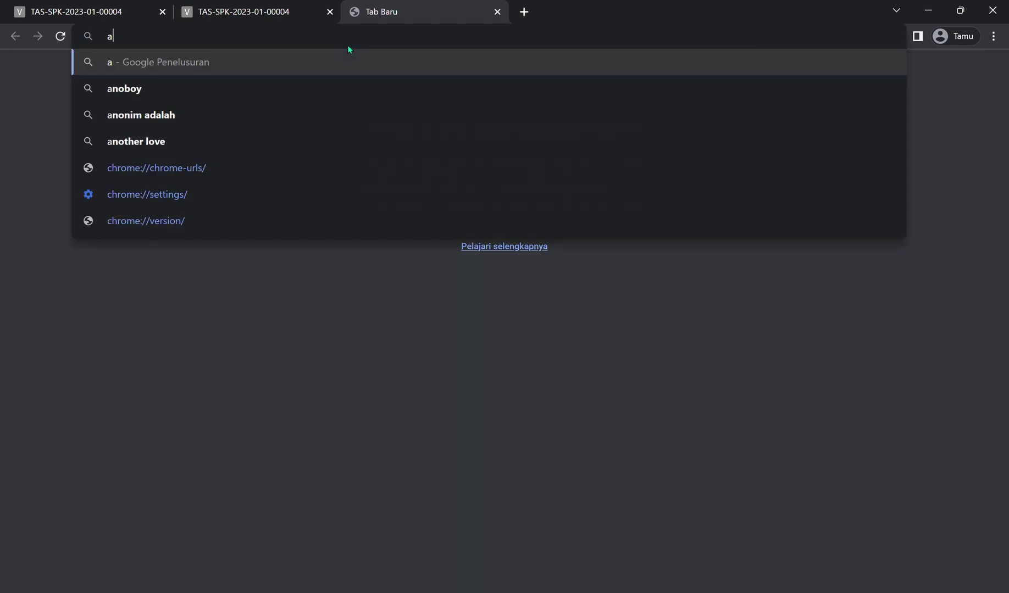
{"action": "type", "text": "fr"}
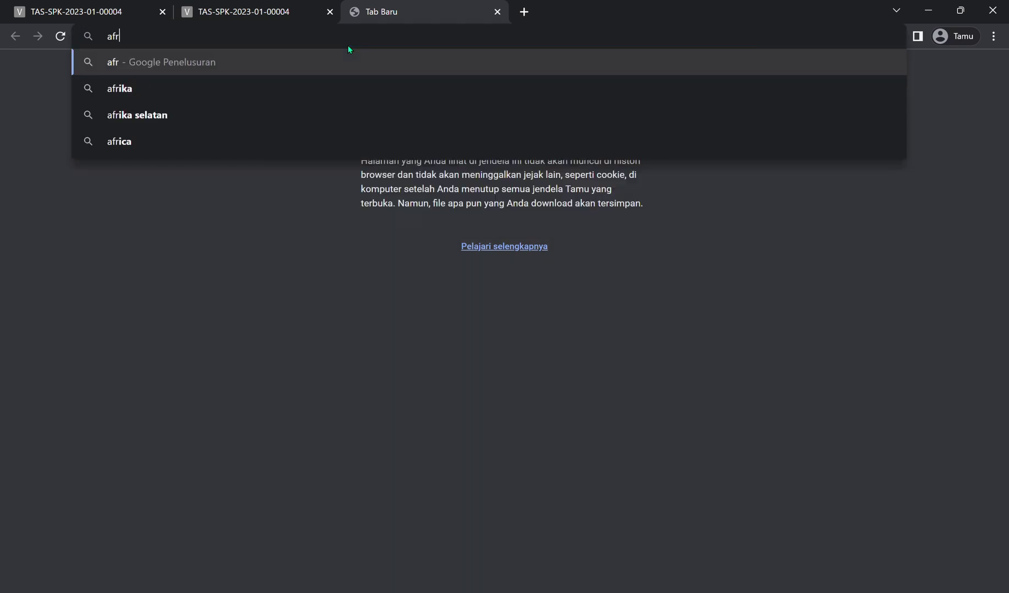
{"action": "type", "text": "ino"}
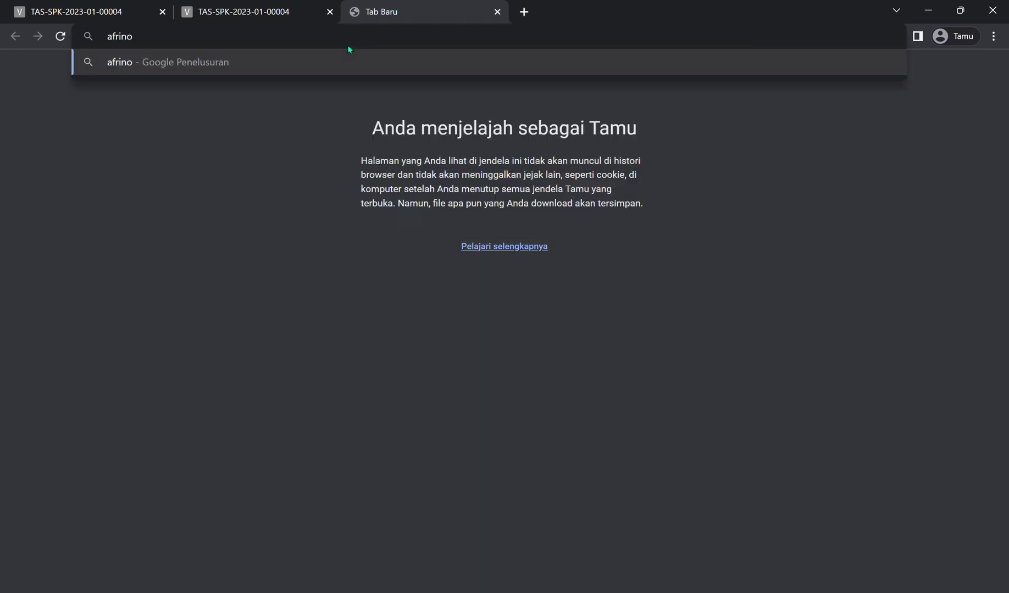
{"action": "key", "text": "BackSpace"}
{"action": "key", "text": "BackSpace"}
{"action": "type", "text": "on.vef"}
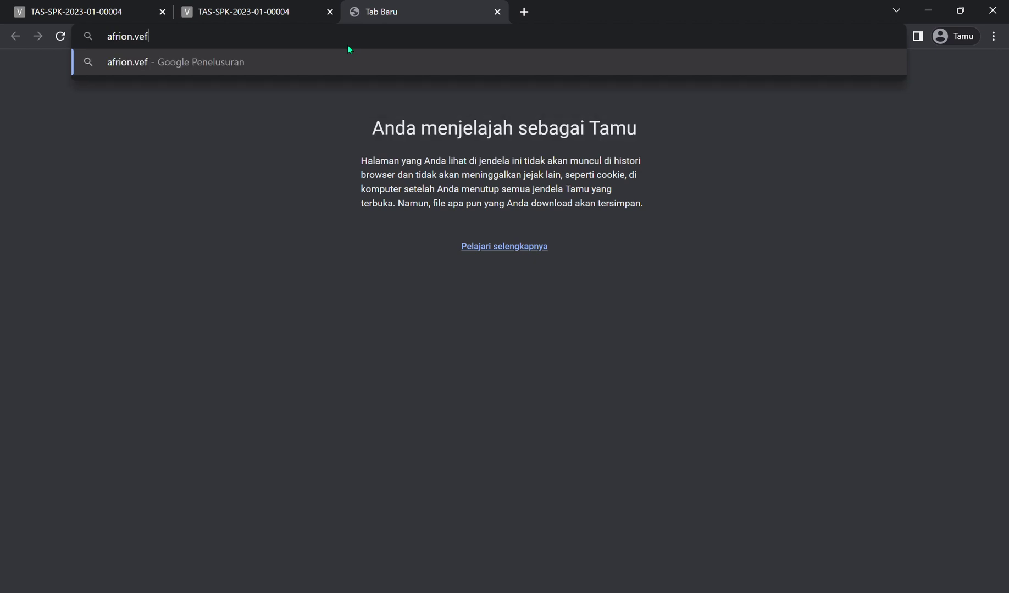
{"action": "type", "text": "-solut"}
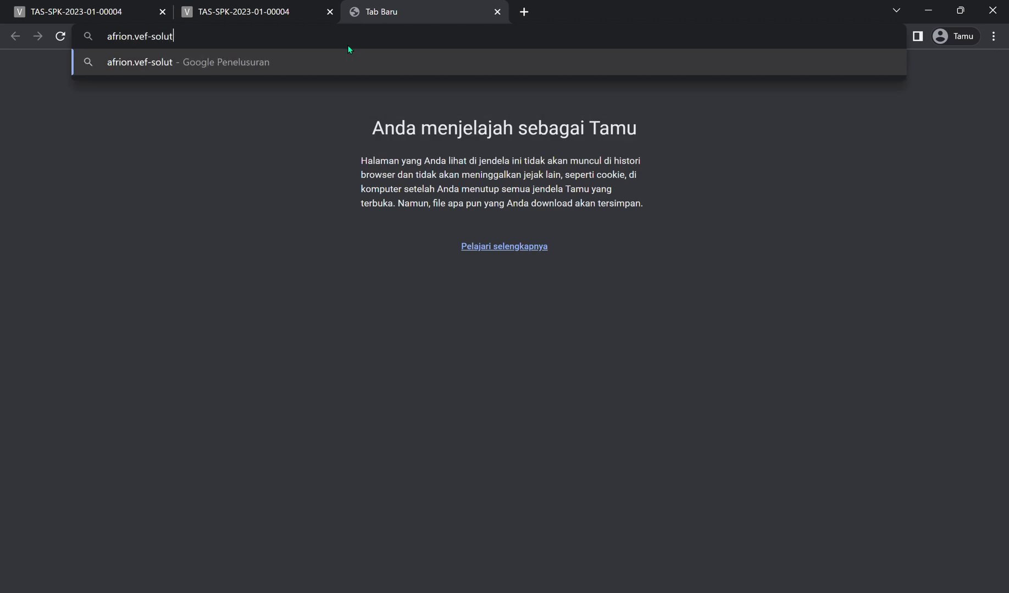
{"action": "type", "text": "ion.c"}
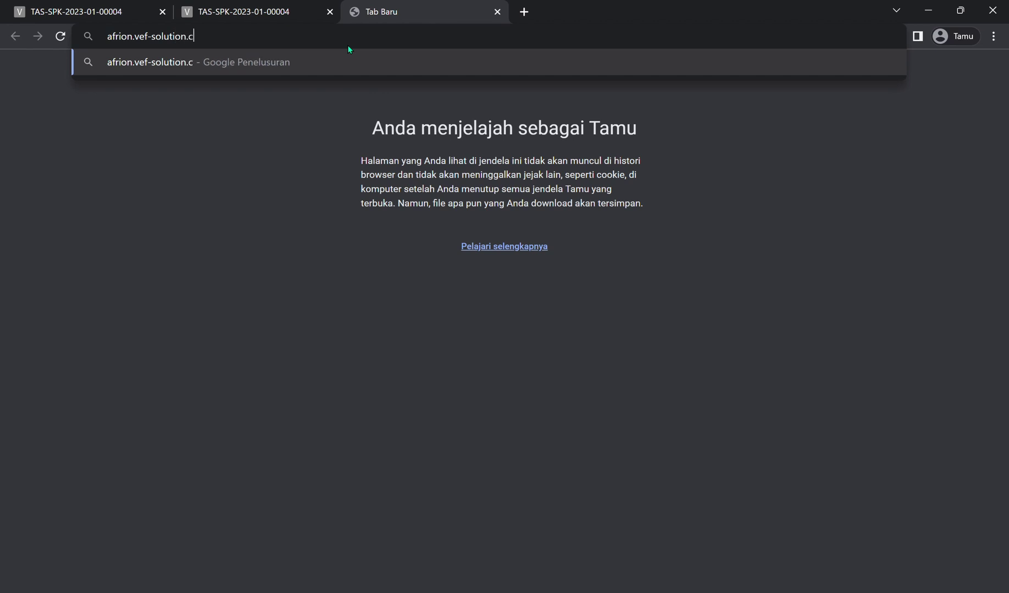
{"action": "type", "text": "om"}
{"action": "key", "text": "Return"}
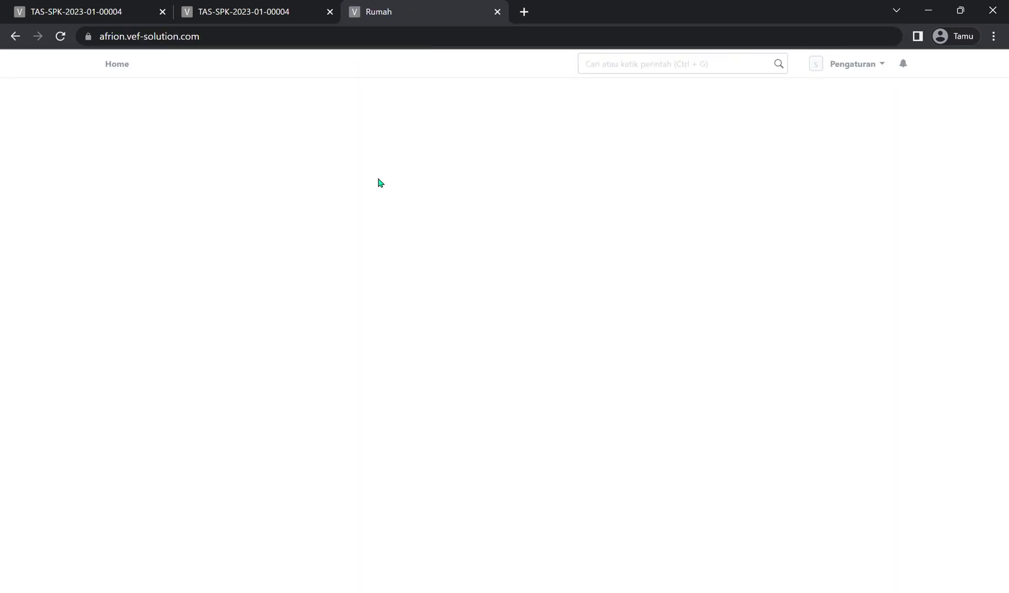
Step: Start a new sales quotation and set its customer to the receipt's customer
{"action": "left_click", "coordinate": [216, 148]}
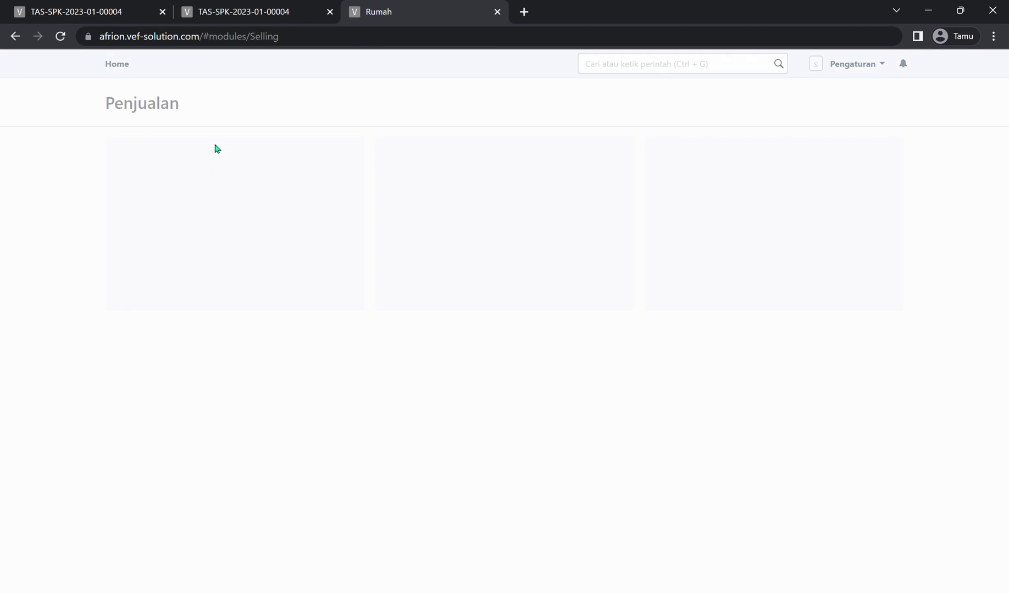
{"action": "left_click", "coordinate": [166, 198]}
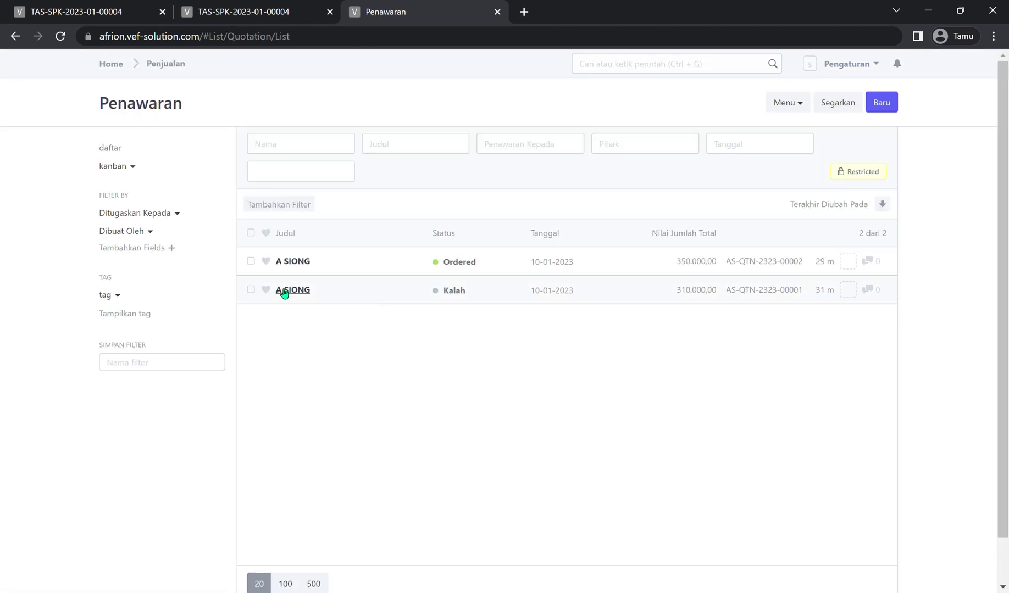
{"action": "left_click", "coordinate": [880, 106]}
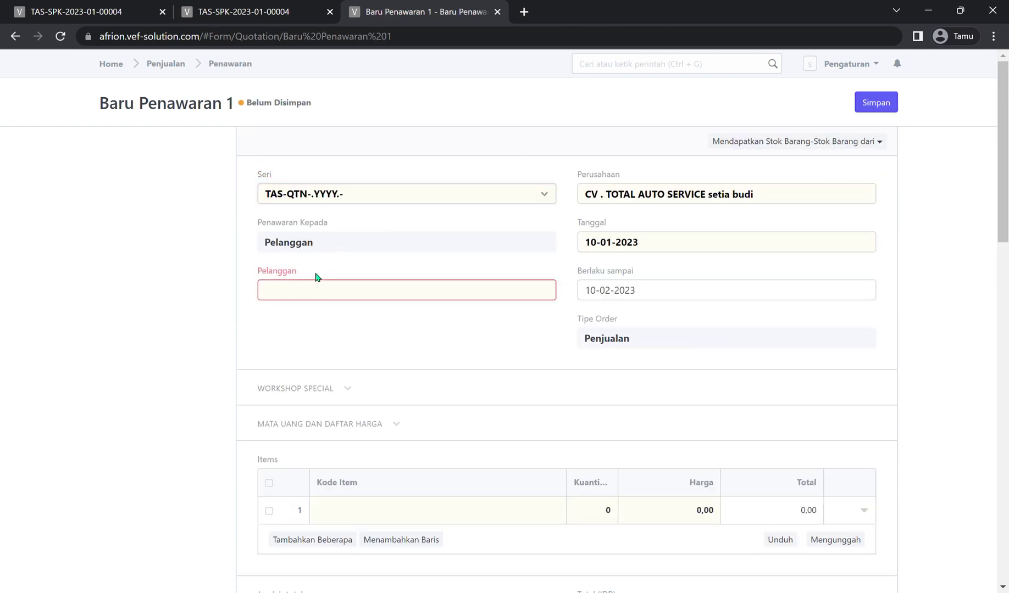
{"action": "left_click", "coordinate": [333, 294]}
{"action": "type", "text": "Ko asing"}
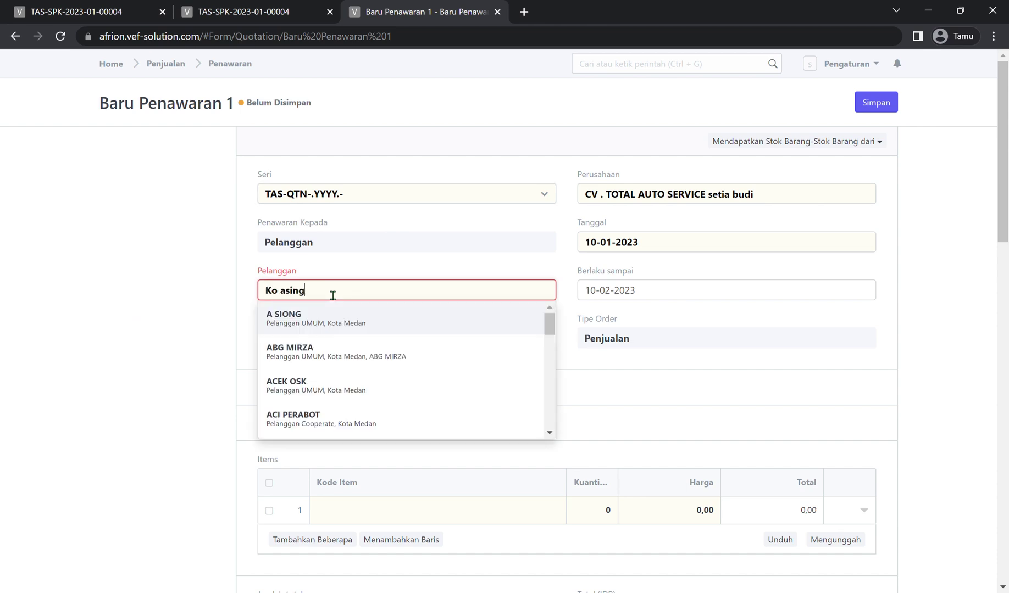
{"action": "left_click", "coordinate": [322, 319]}
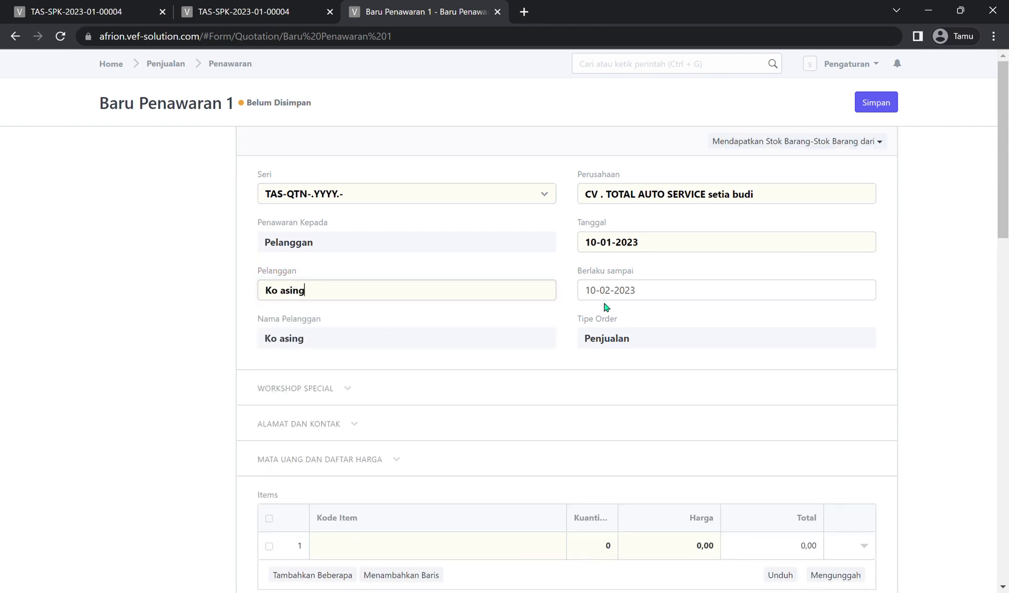
{"action": "left_click", "coordinate": [343, 390]}
{"action": "left_click", "coordinate": [340, 433]}
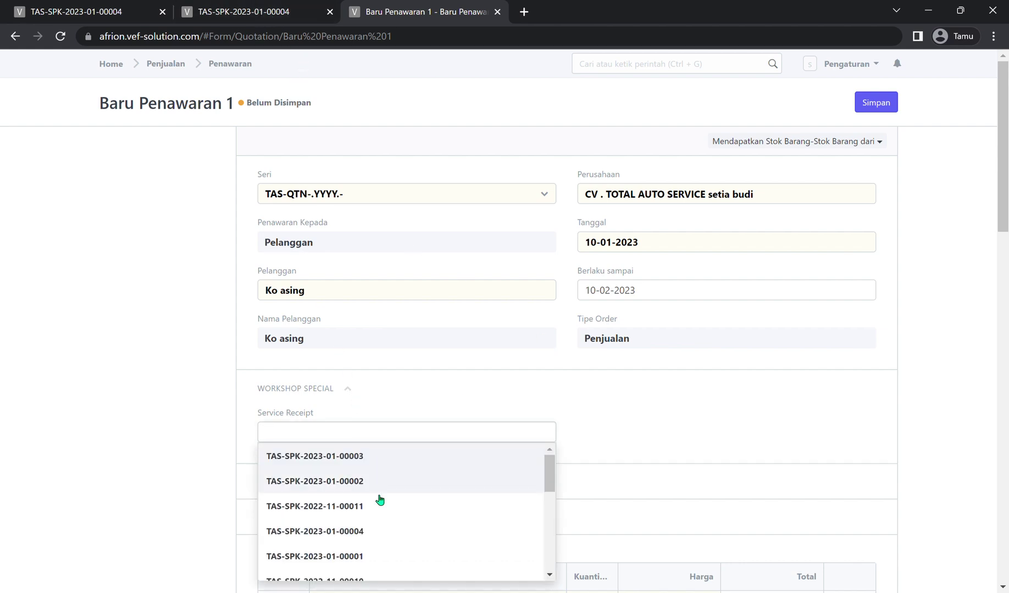
{"action": "left_click", "coordinate": [394, 532]}
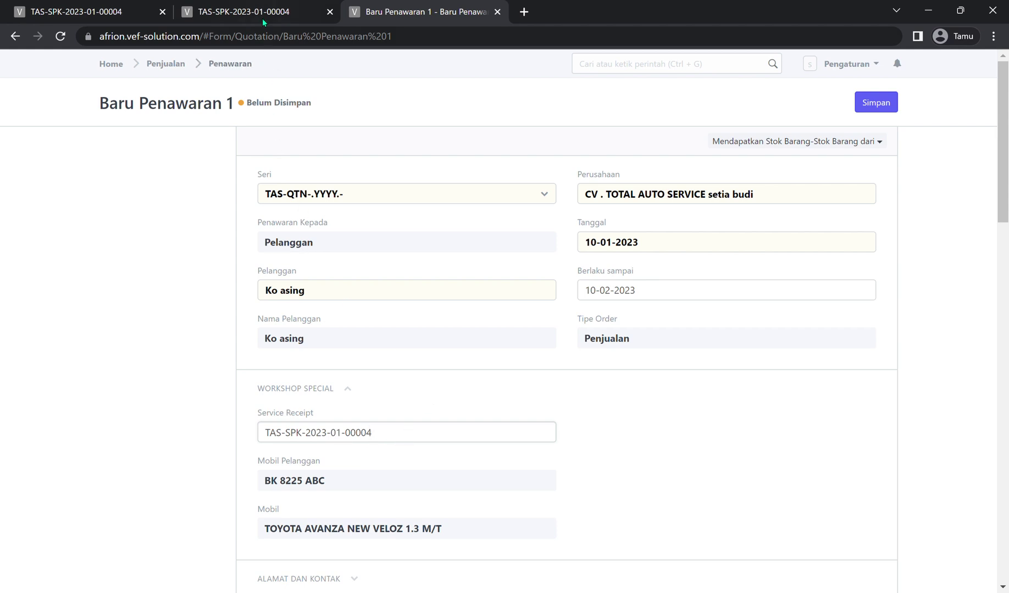
{"action": "key", "text": "ctrl+Page_Up"}
{"action": "left_click", "coordinate": [818, 104]}
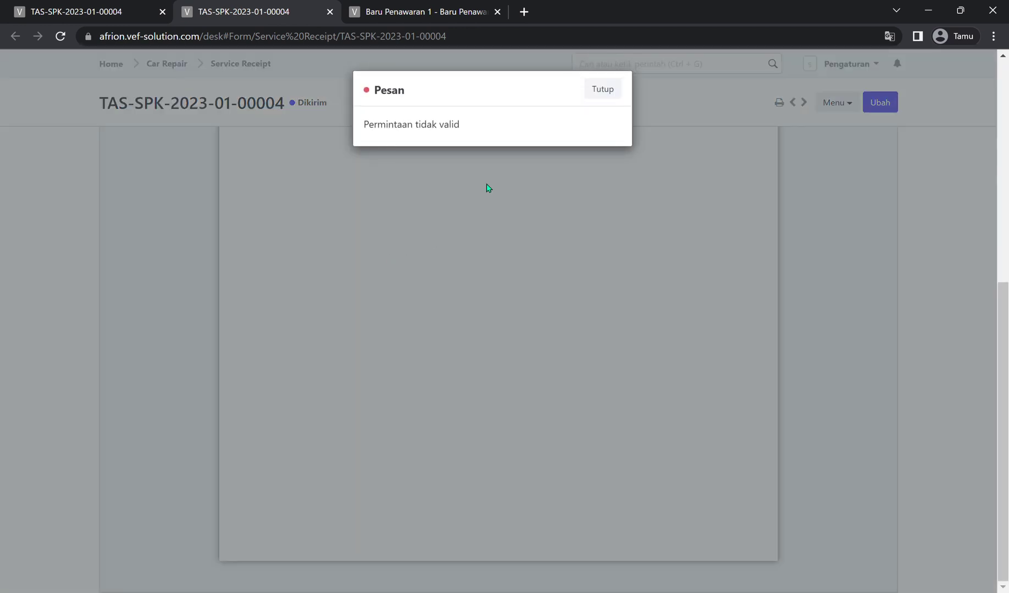
{"action": "left_click", "coordinate": [602, 89]}
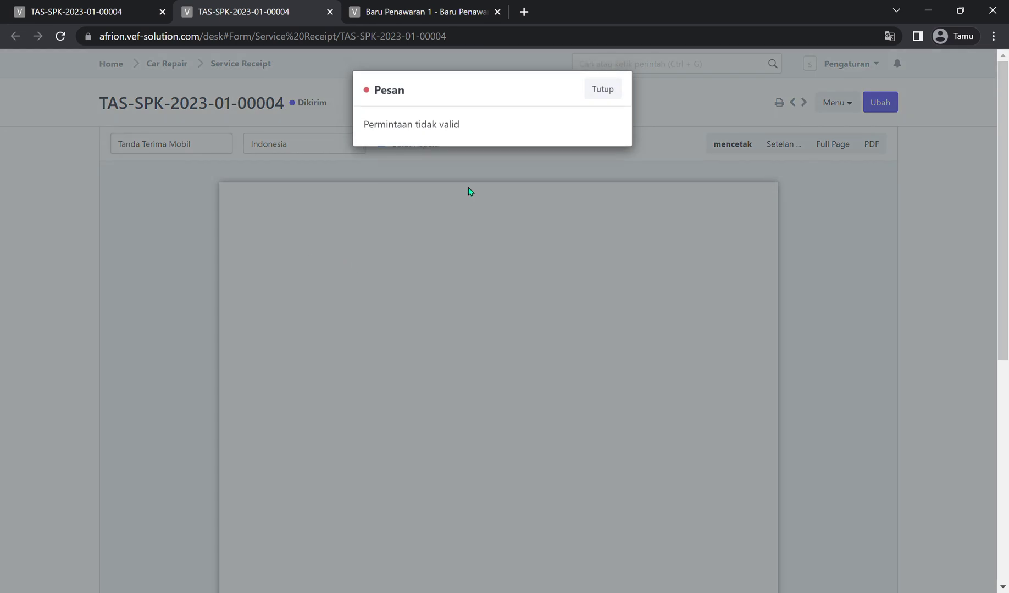
{"action": "left_click", "coordinate": [599, 88]}
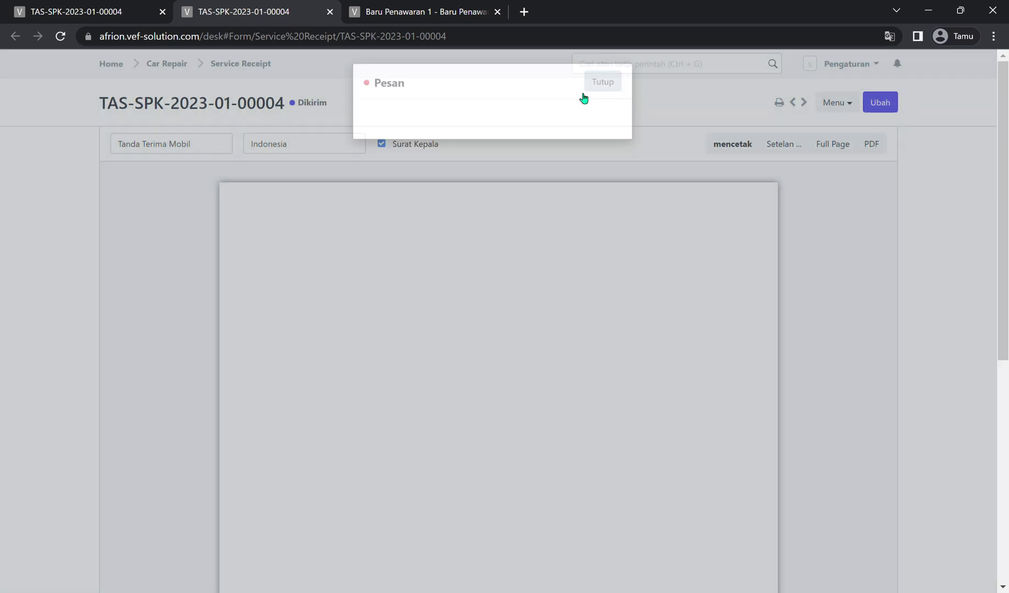
{"action": "left_click", "coordinate": [65, 37]}
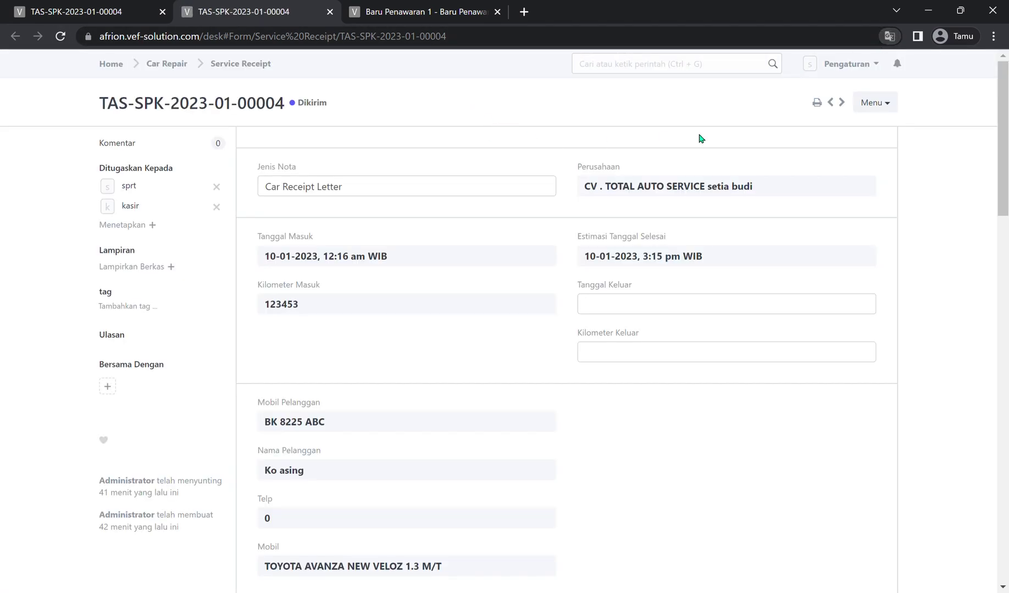
{"action": "left_click", "coordinate": [821, 110]}
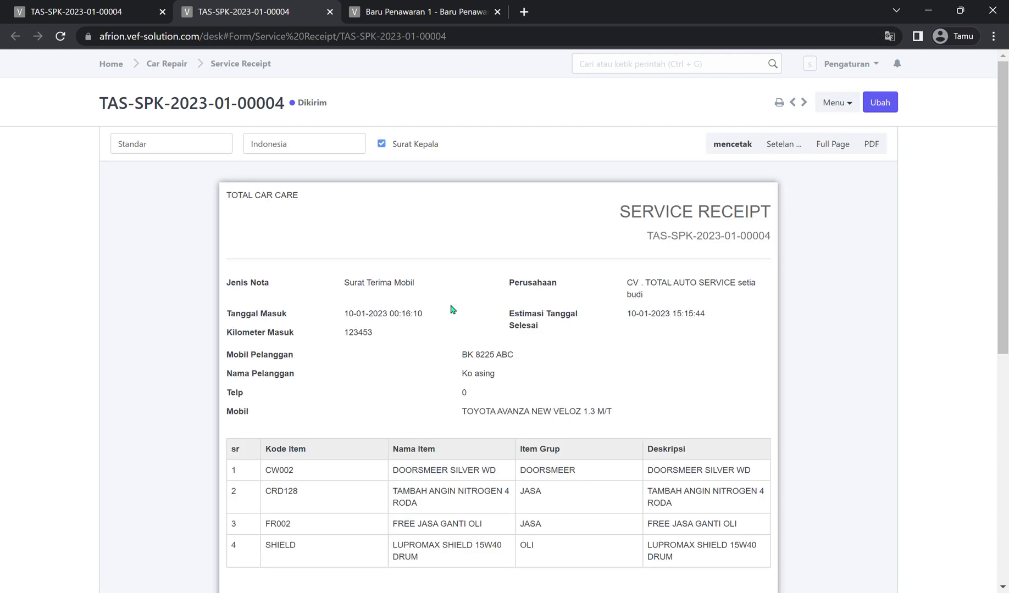
{"action": "scroll", "coordinate": [450, 309], "scroll_direction": "down", "scroll_amount": 3}
{"action": "scroll", "coordinate": [548, 330], "scroll_direction": "down", "scroll_amount": 3}
{"action": "scroll", "coordinate": [477, 389], "scroll_direction": "up", "scroll_amount": 5}
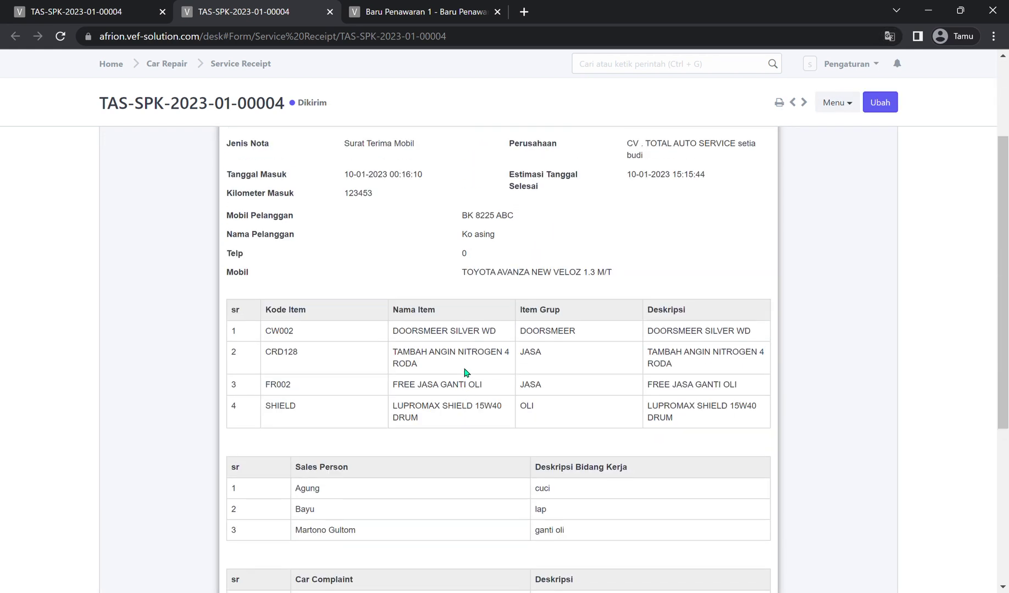
{"action": "left_click", "coordinate": [407, 12]}
{"action": "scroll", "coordinate": [448, 390], "scroll_direction": "down", "scroll_amount": 3}
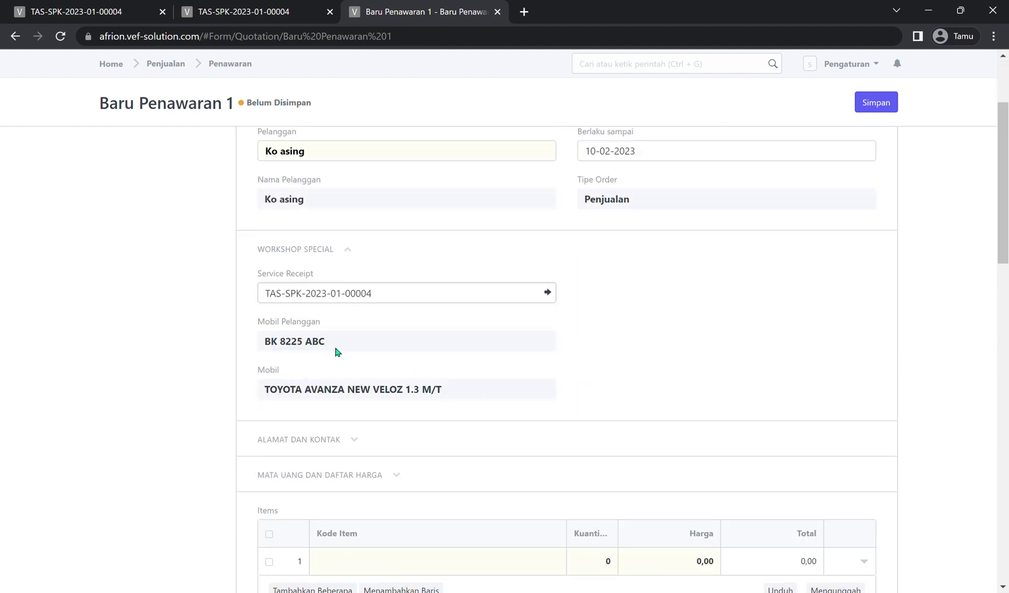
Step: Copy the item code SHIELD from the service receipt into row 1's Kode Item
{"action": "scroll", "coordinate": [337, 352], "scroll_direction": "down", "scroll_amount": 4}
{"action": "left_click", "coordinate": [396, 265]}
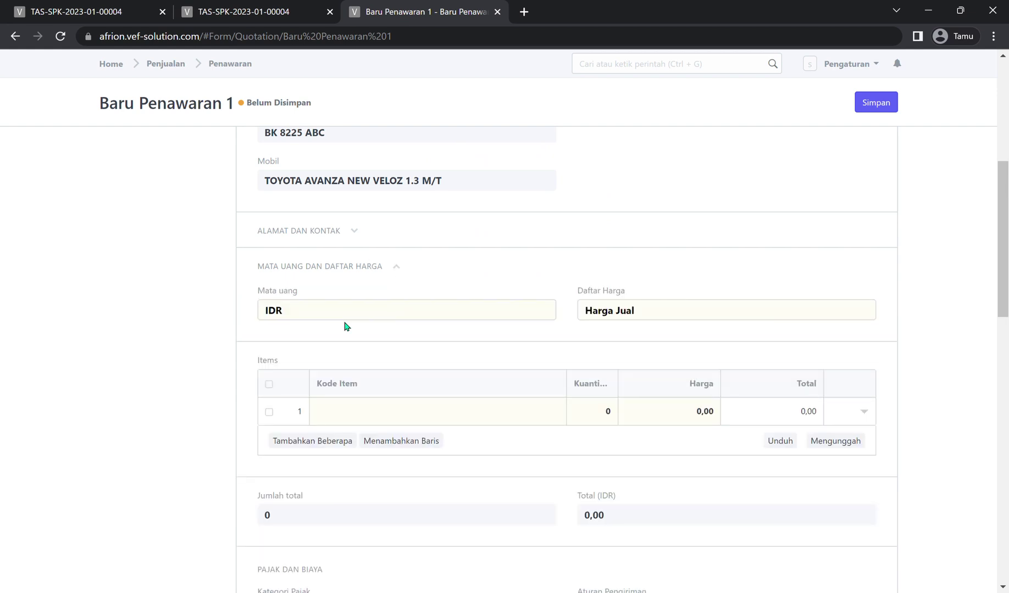
{"action": "left_click", "coordinate": [367, 411]}
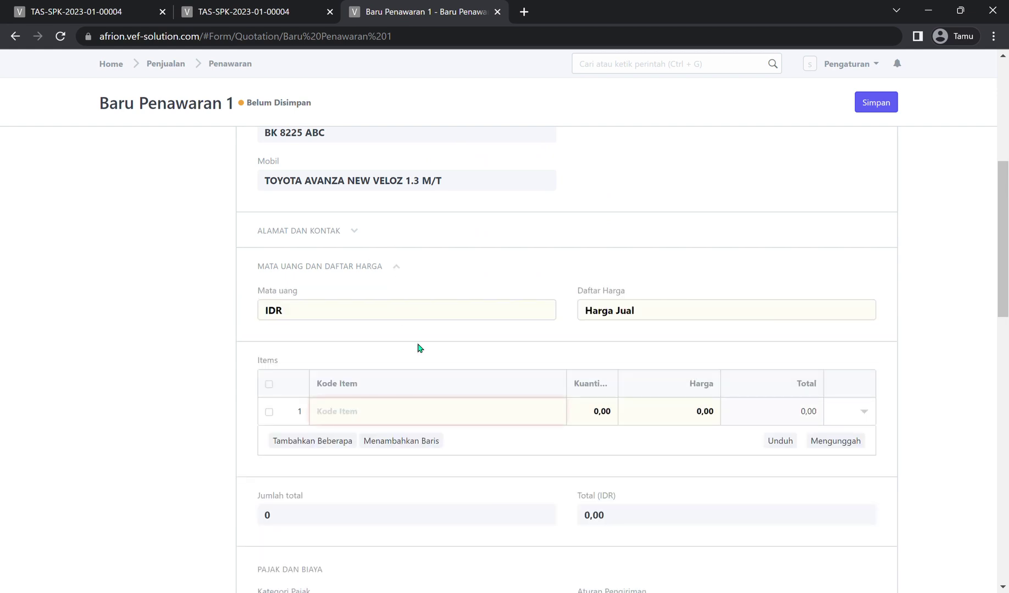
{"action": "left_click", "coordinate": [260, 19]}
{"action": "scroll", "coordinate": [338, 420], "scroll_direction": "down", "scroll_amount": 3}
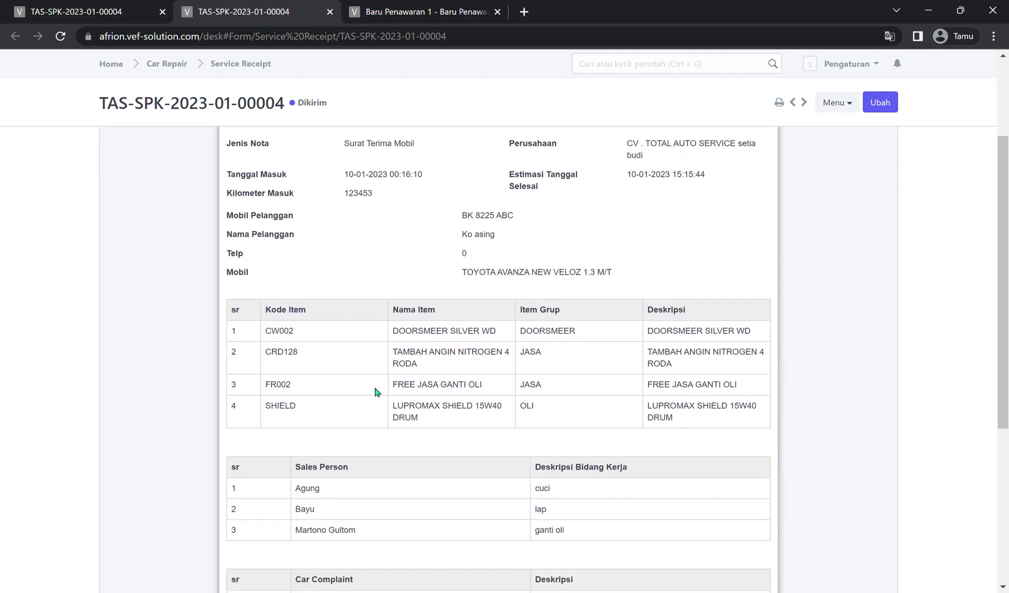
{"action": "left_click_drag", "start_coordinate": [305, 412], "coordinate": [256, 405]}
{"action": "key", "text": "ctrl+c"}
{"action": "left_click", "coordinate": [396, 9]}
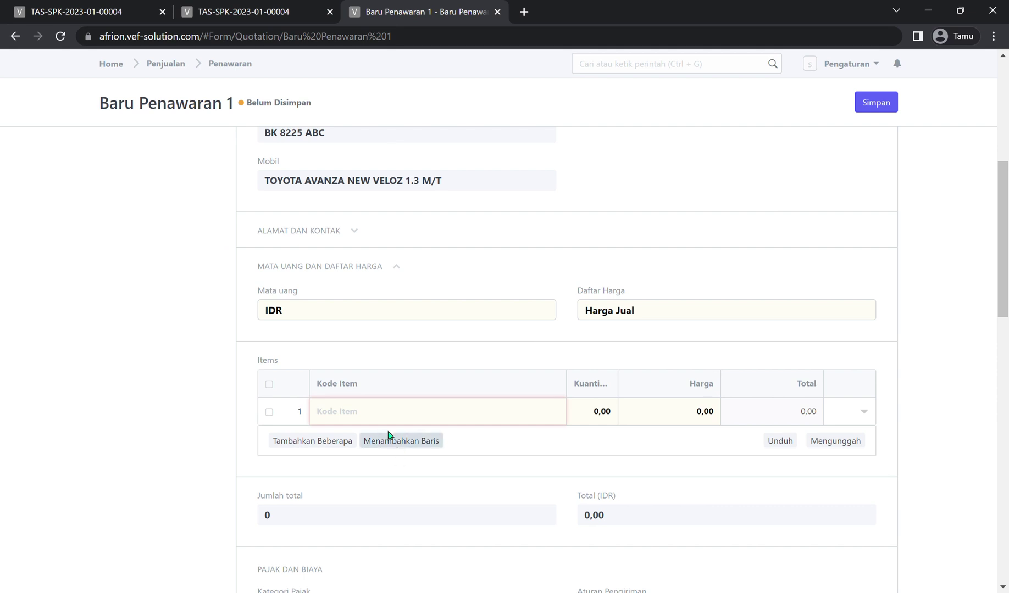
{"action": "key", "text": "ctrl+v"}
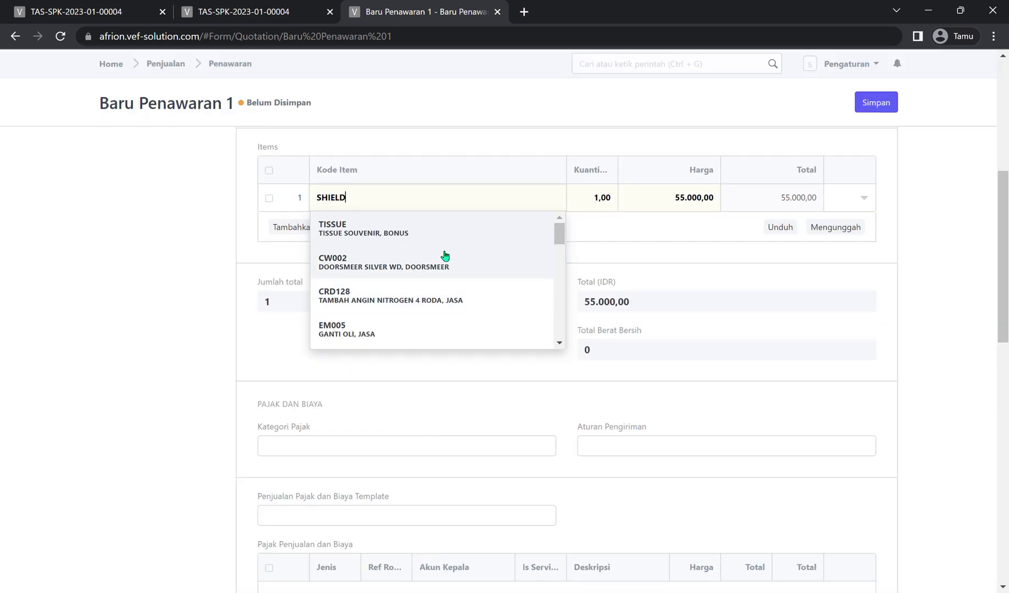
Step: Search row 1 with 'LUPROMAX SHIELD 15W40 DRUM' and choose the SHIELD item
{"action": "scroll", "coordinate": [442, 321], "scroll_direction": "down", "scroll_amount": 2}
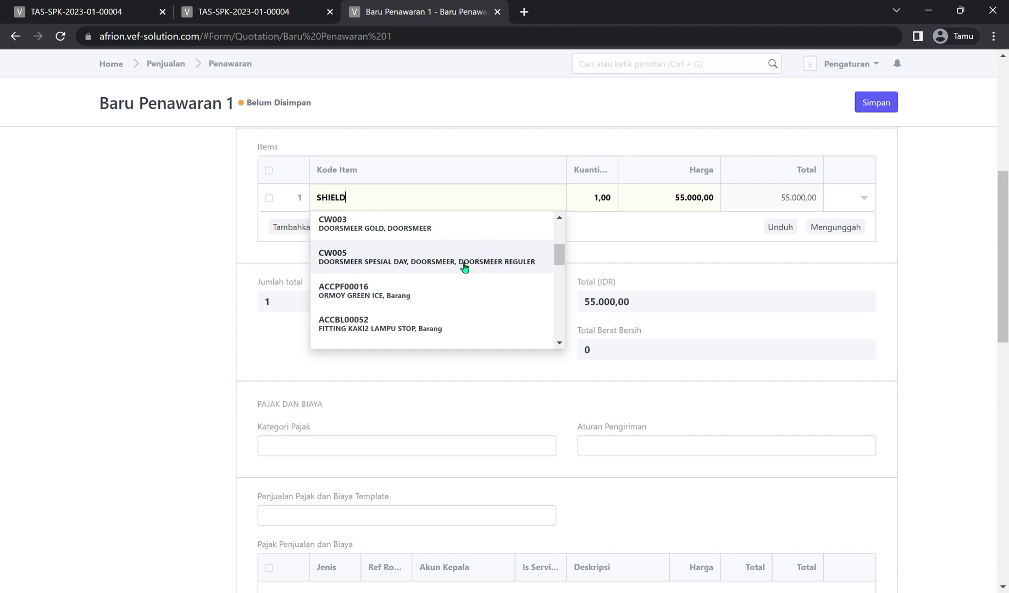
{"action": "key", "text": "ctrl+shift+Tab"}
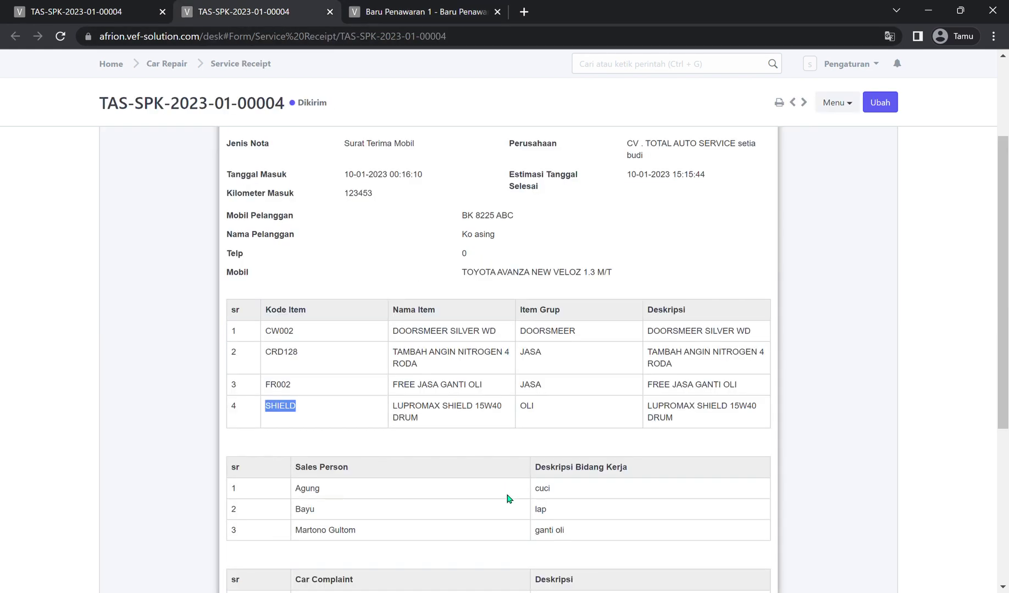
{"action": "left_click", "coordinate": [434, 420]}
{"action": "triple_click", "coordinate": [395, 416]}
{"action": "key", "text": "ctrl+c"}
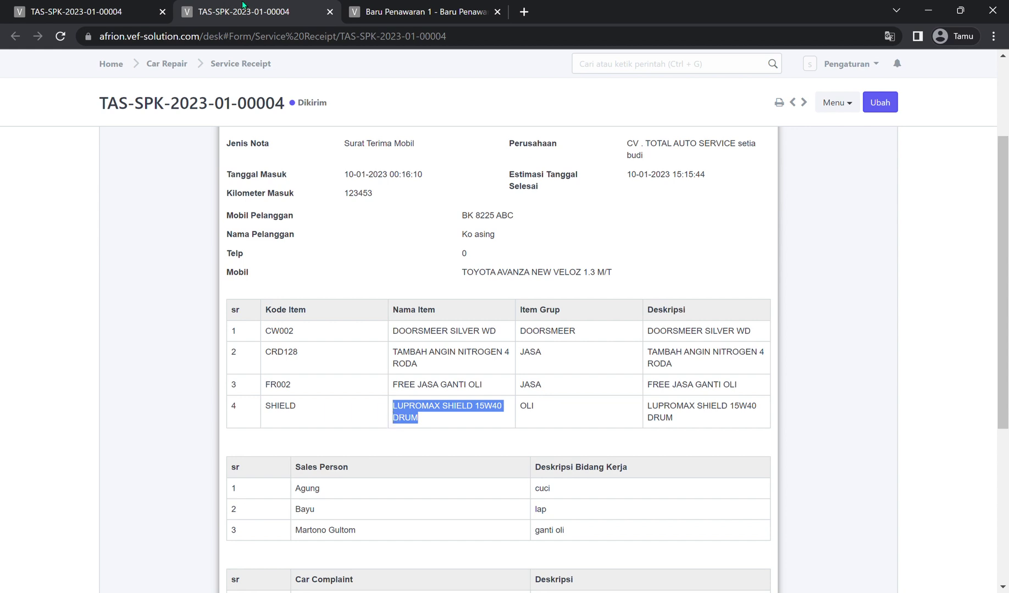
{"action": "key", "text": "ctrl+Tab"}
{"action": "key", "text": "ctrl+a"}
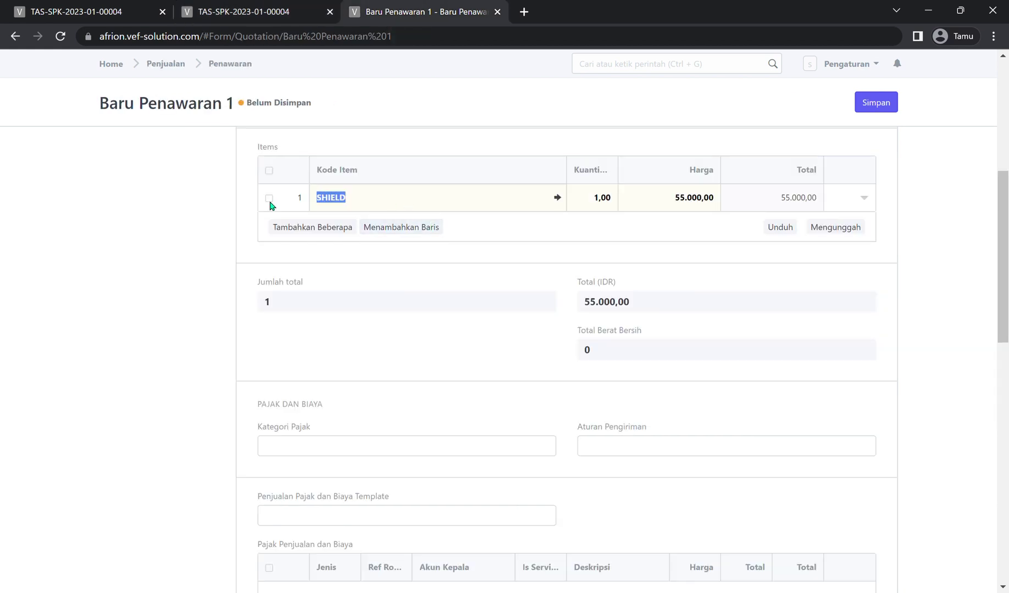
{"action": "key", "text": "ctrl+v"}
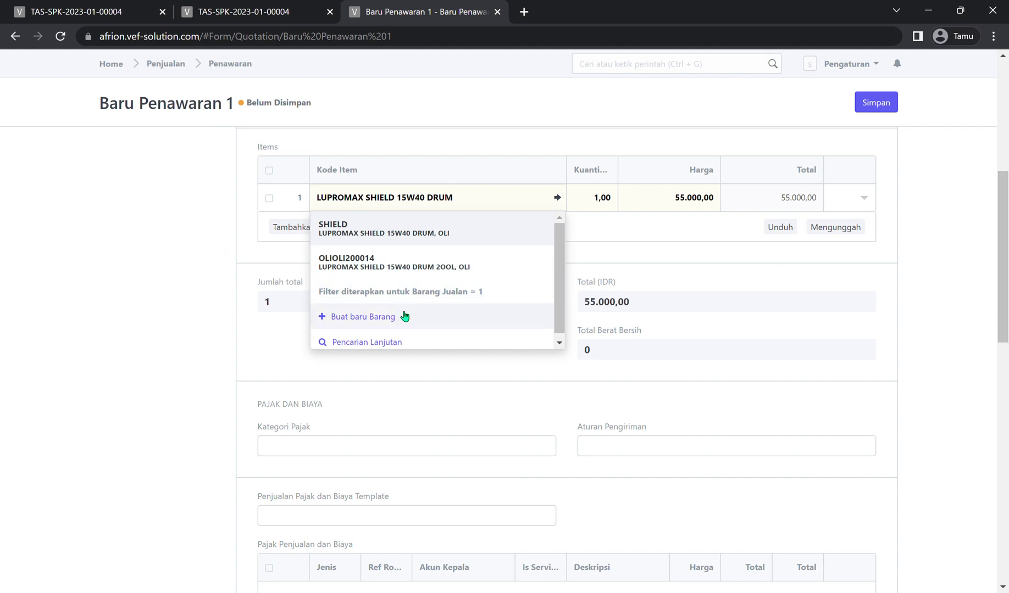
{"action": "left_click", "coordinate": [453, 239]}
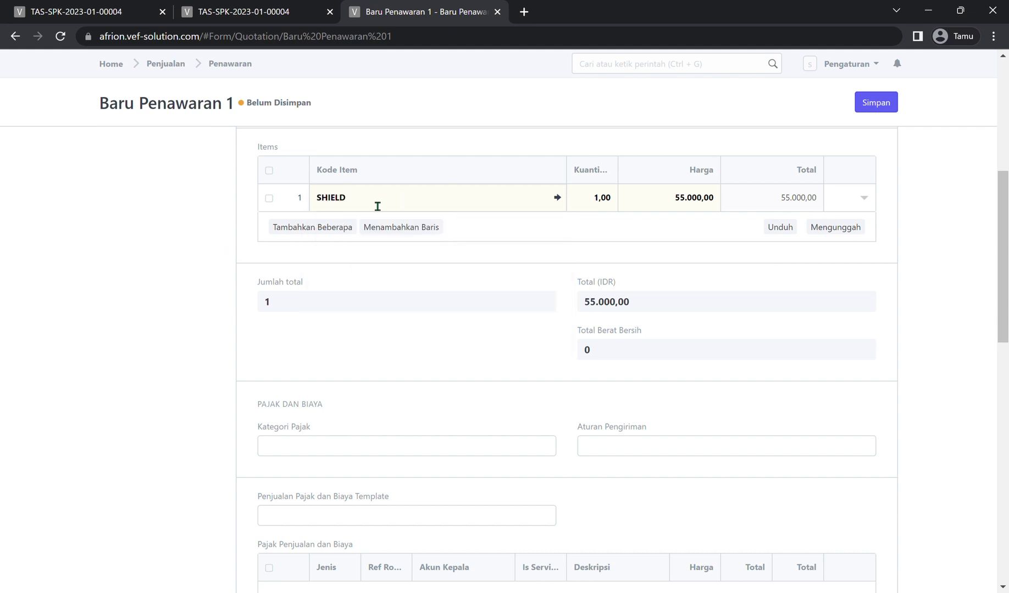
Step: Set the SHIELD quantity to 4, bringing the total to 220.000,00
{"action": "left_click", "coordinate": [594, 212]}
{"action": "scroll", "coordinate": [391, 378], "scroll_direction": "up", "scroll_amount": 5}
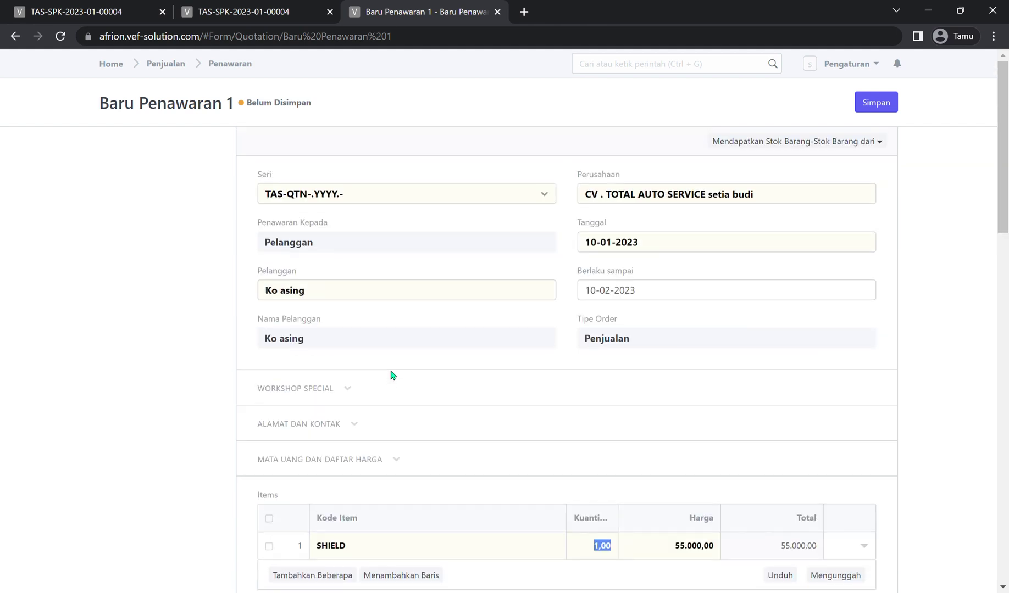
{"action": "left_click", "coordinate": [348, 389]}
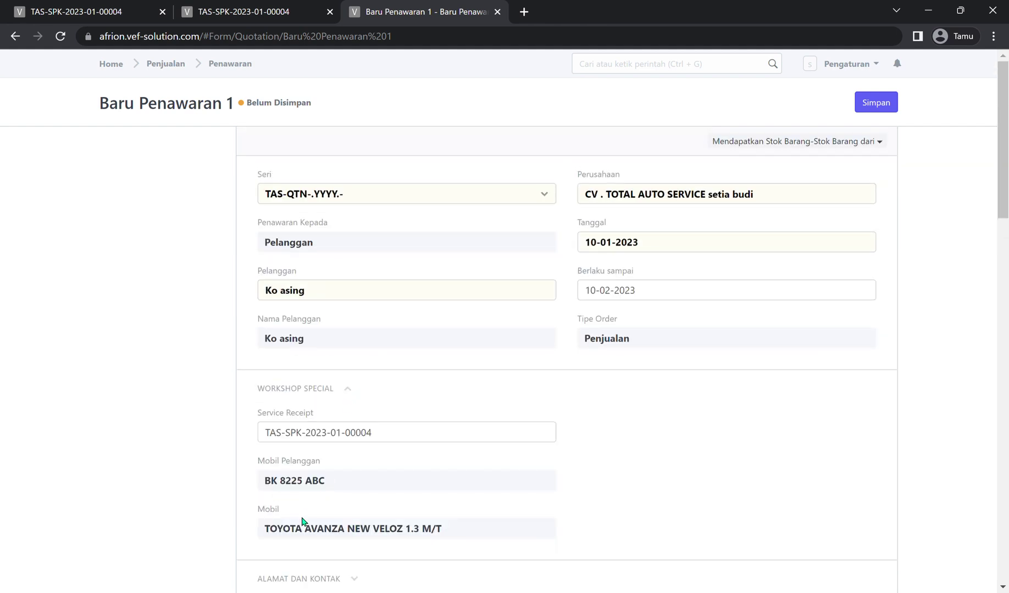
{"action": "scroll", "coordinate": [334, 538], "scroll_direction": "down", "scroll_amount": 5}
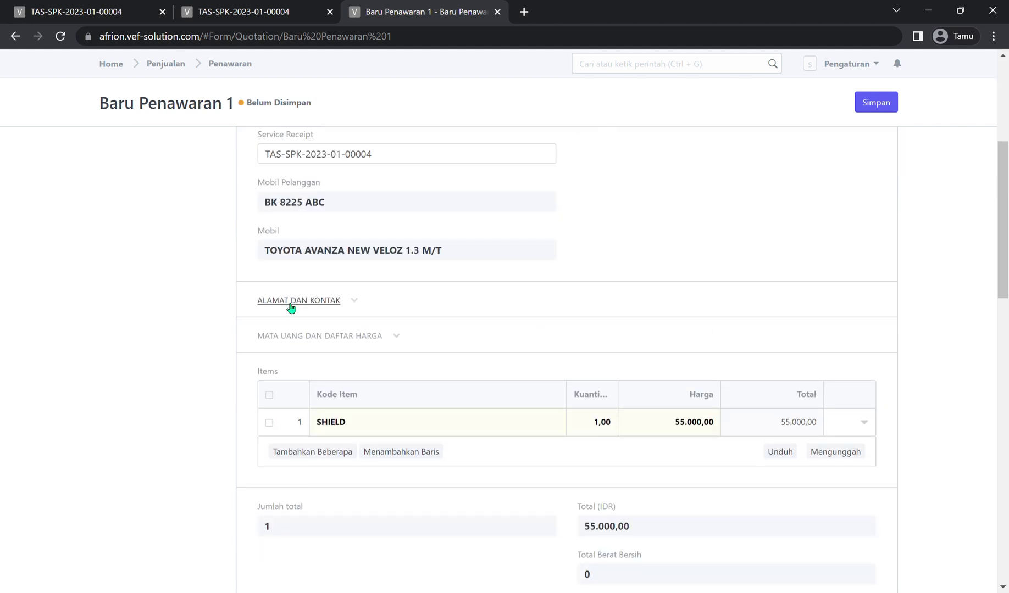
{"action": "scroll", "coordinate": [549, 329], "scroll_direction": "down", "scroll_amount": 2}
{"action": "left_click", "coordinate": [595, 296]}
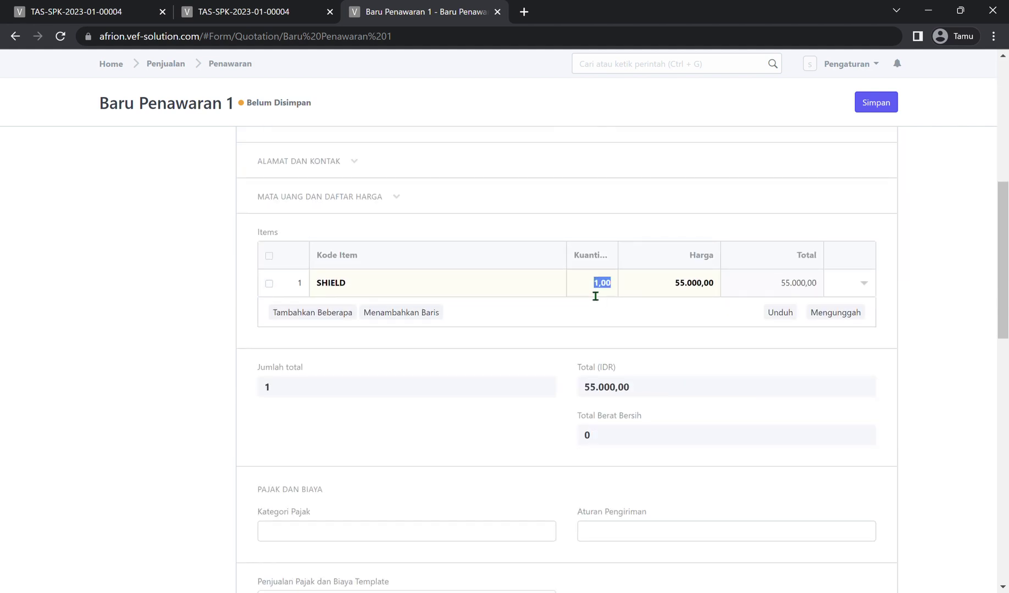
{"action": "type", "text": "4"}
{"action": "scroll", "coordinate": [671, 320], "scroll_direction": "down", "scroll_amount": 3}
{"action": "scroll", "coordinate": [548, 295], "scroll_direction": "up", "scroll_amount": 3}
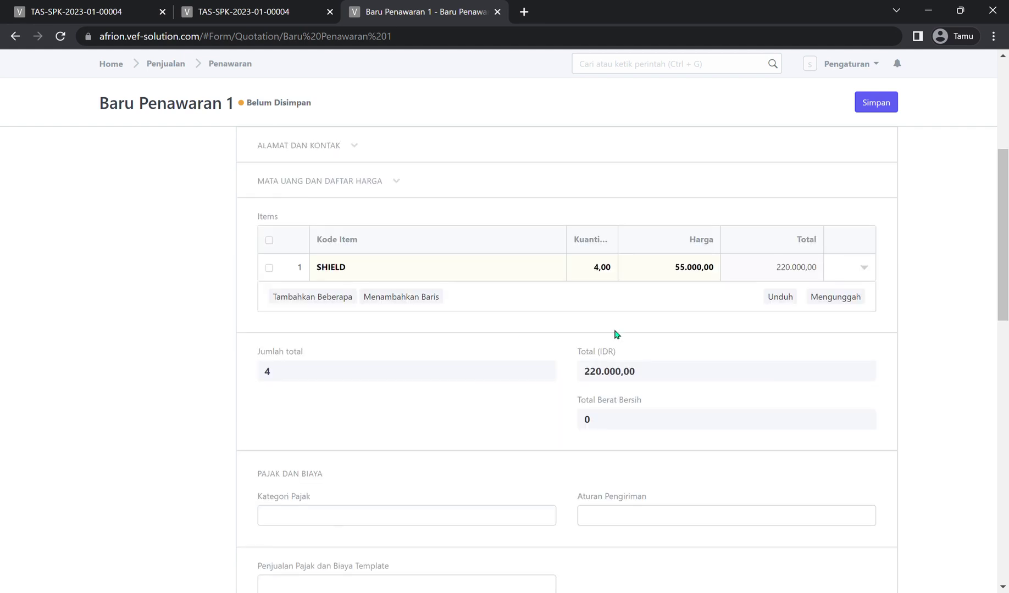
Step: Add a second item row and search 'free gan' in its Kode Item
{"action": "left_click", "coordinate": [399, 295]}
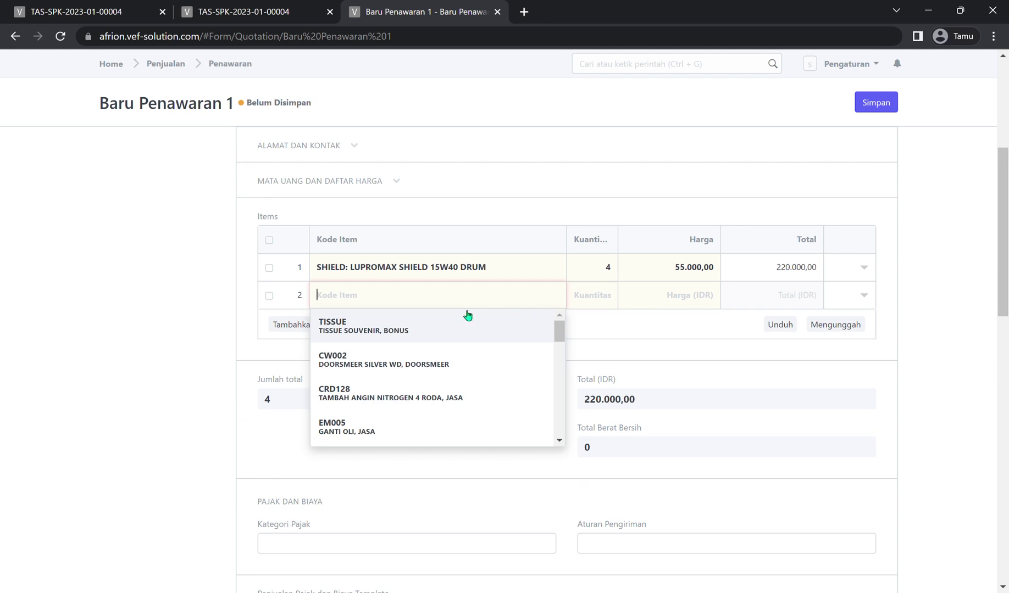
{"action": "left_click", "coordinate": [244, 11]}
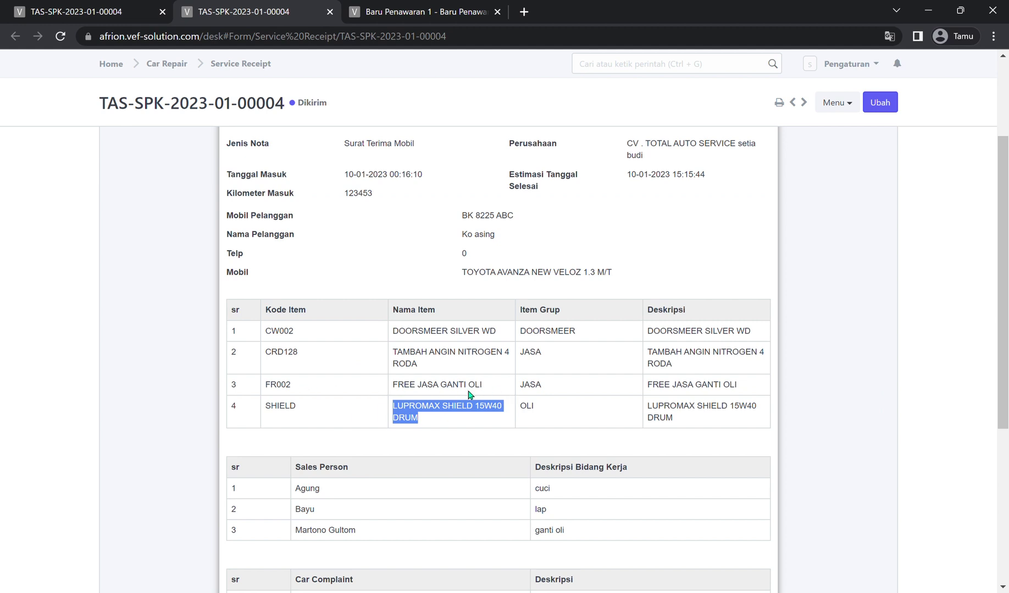
{"action": "left_click", "coordinate": [388, 20]}
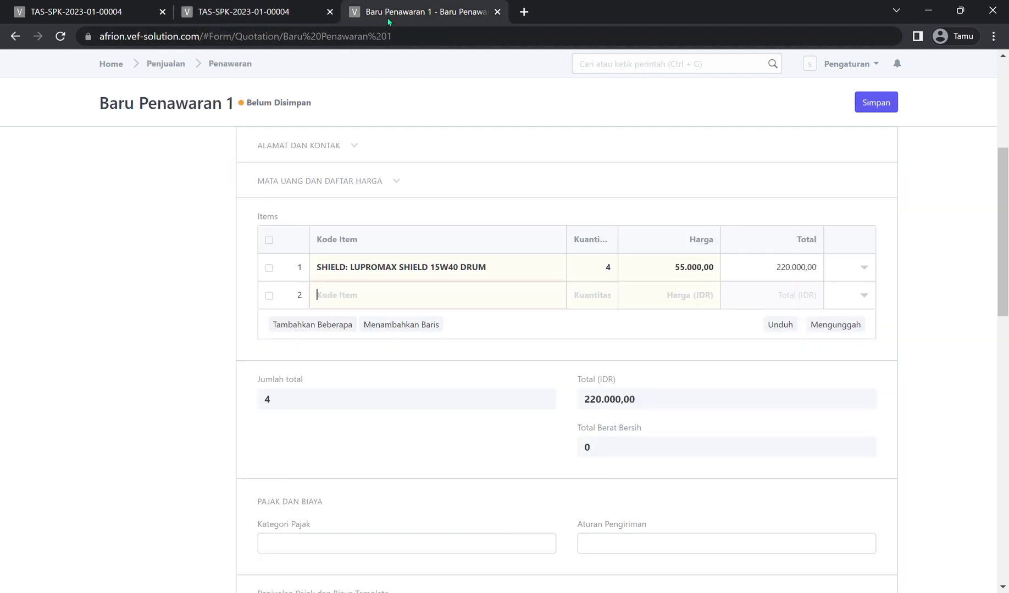
{"action": "left_click", "coordinate": [365, 313]}
{"action": "type", "text": "f"}
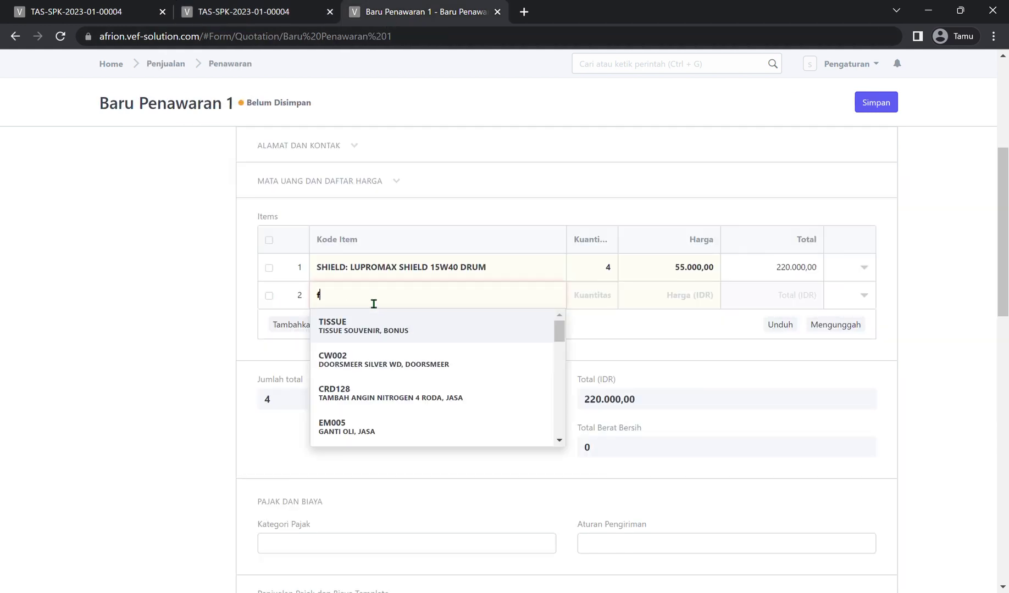
{"action": "type", "text": "ree gan"}
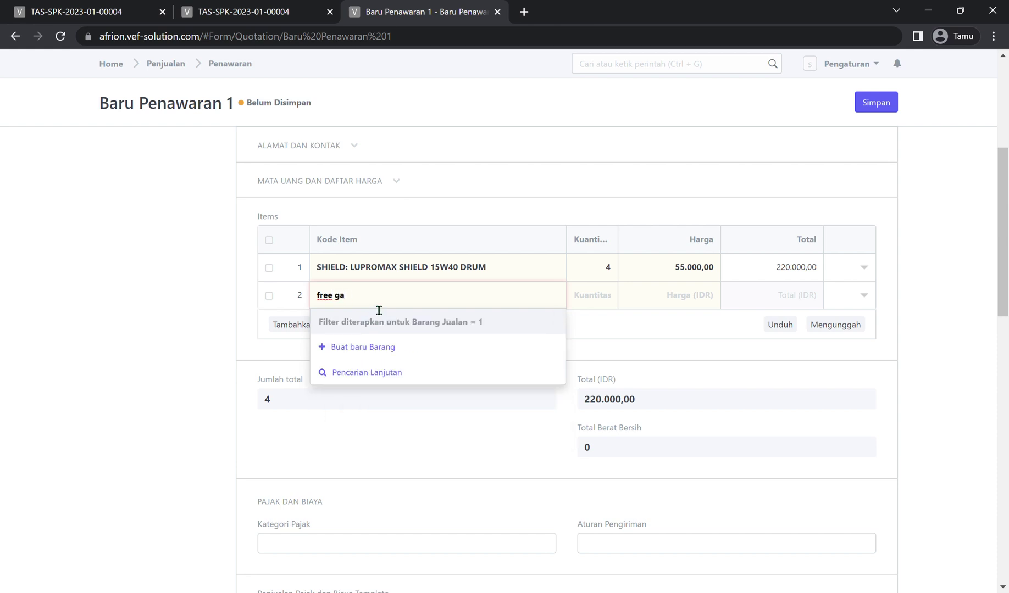
{"action": "key", "text": "BackSpace"}
{"action": "key", "text": "BackSpace"}
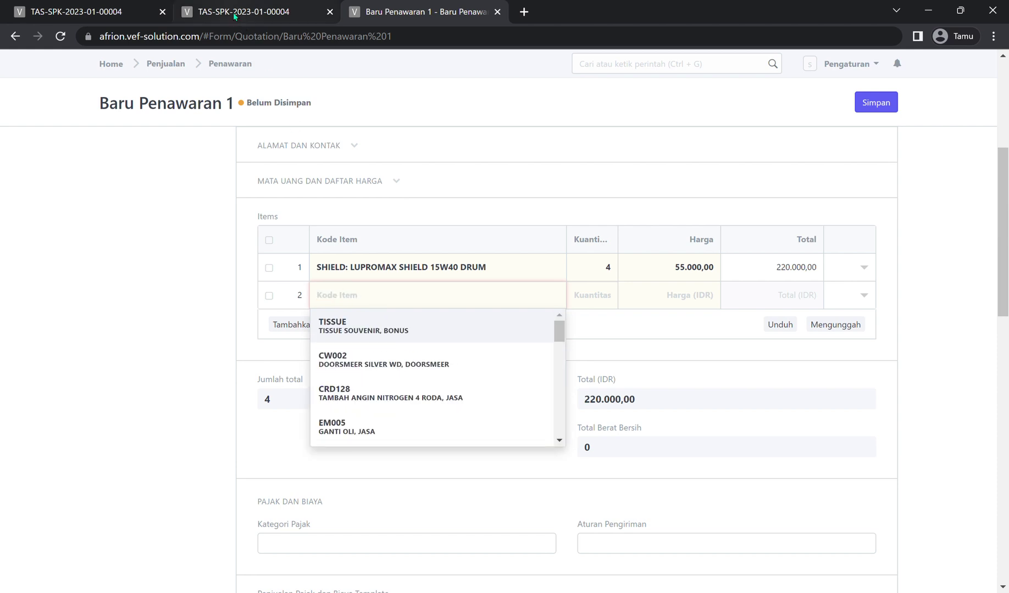
Step: Copy code FR002 from the service receipt and pick it for row 2
{"action": "key", "text": "ctrl+shift+Tab"}
{"action": "left_click_drag", "start_coordinate": [291, 386], "coordinate": [266, 388]}
{"action": "key", "text": "ctrl+c"}
{"action": "left_click", "coordinate": [364, 14]}
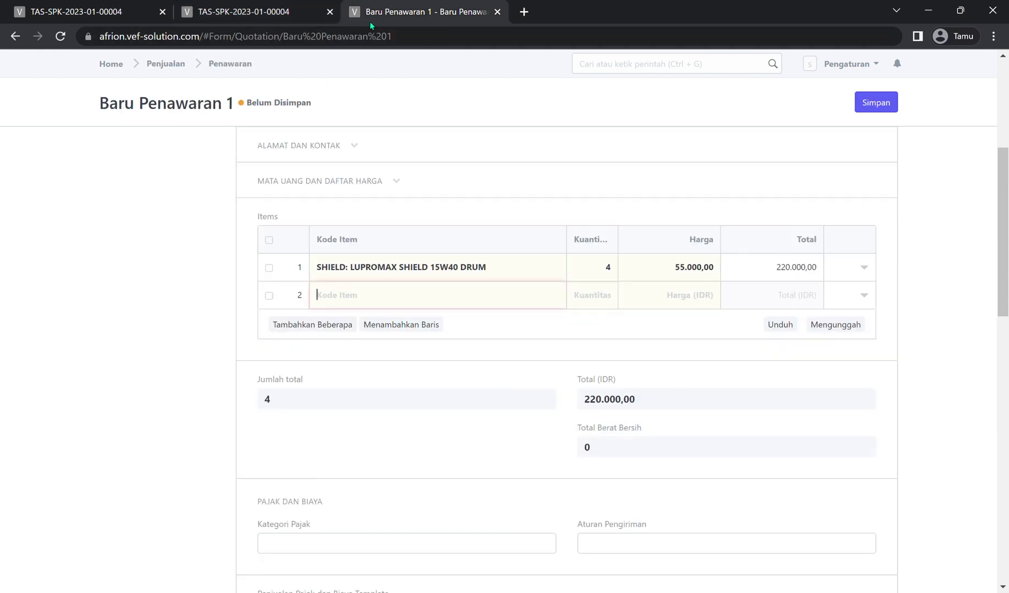
{"action": "key", "text": "ctrl+v"}
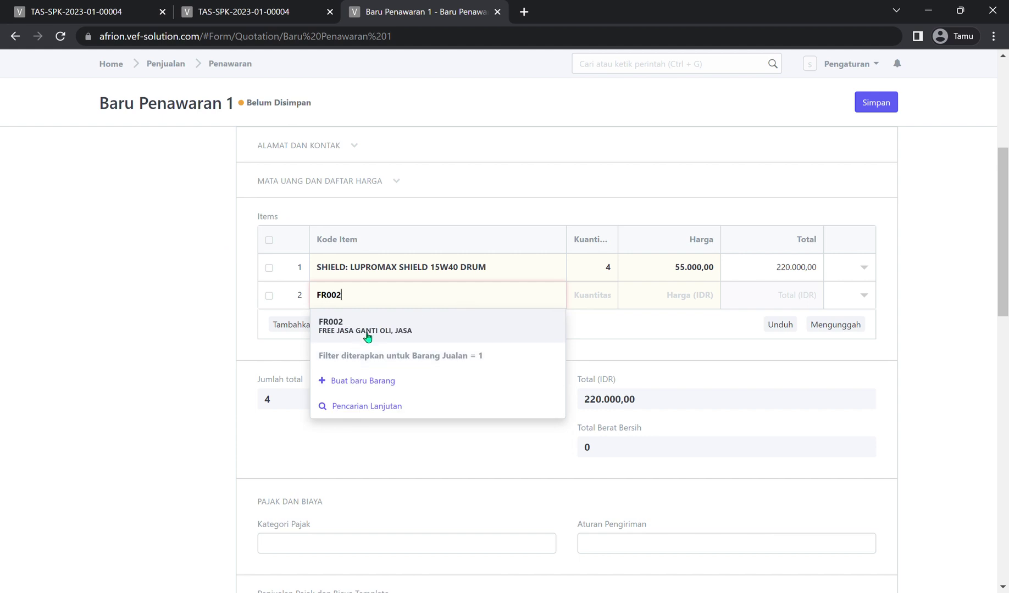
{"action": "left_click", "coordinate": [375, 332]}
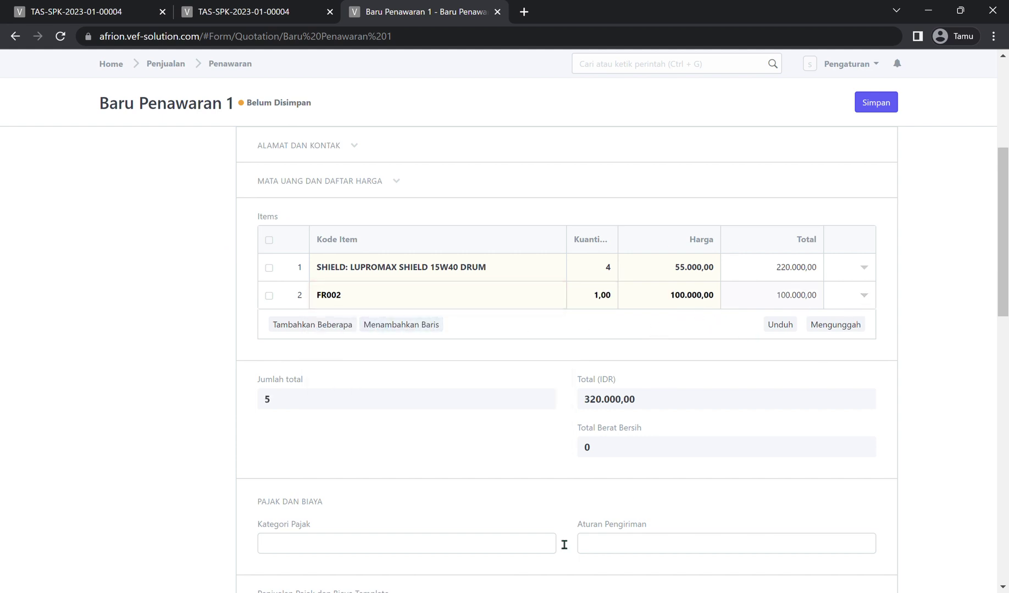
Step: Set row 2's Discount (%) to 100 so FR002 is priced 0,00
{"action": "left_click", "coordinate": [867, 295]}
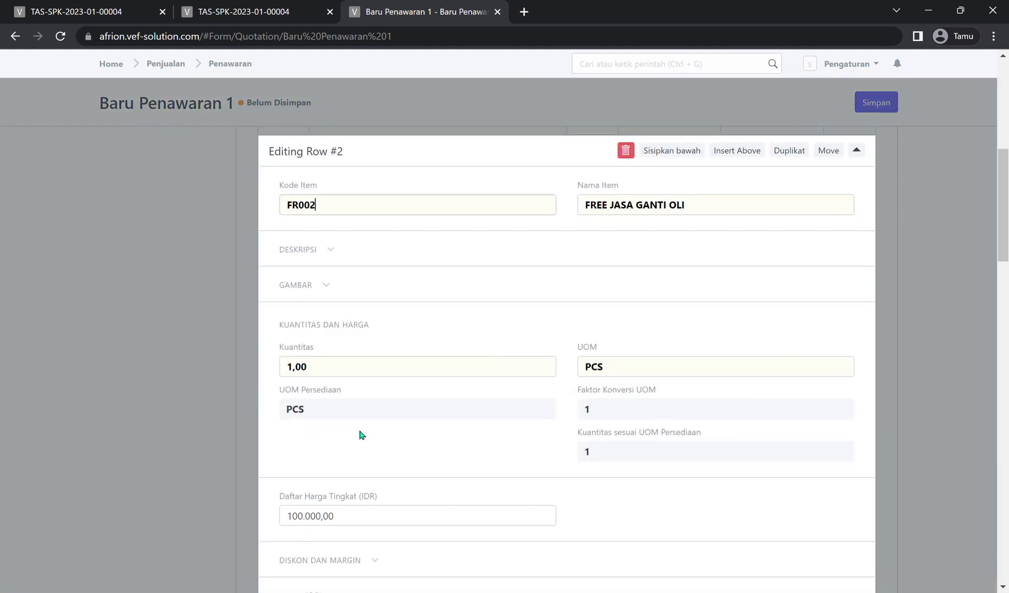
{"action": "scroll", "coordinate": [372, 459], "scroll_direction": "down", "scroll_amount": 3}
{"action": "left_click", "coordinate": [387, 430]}
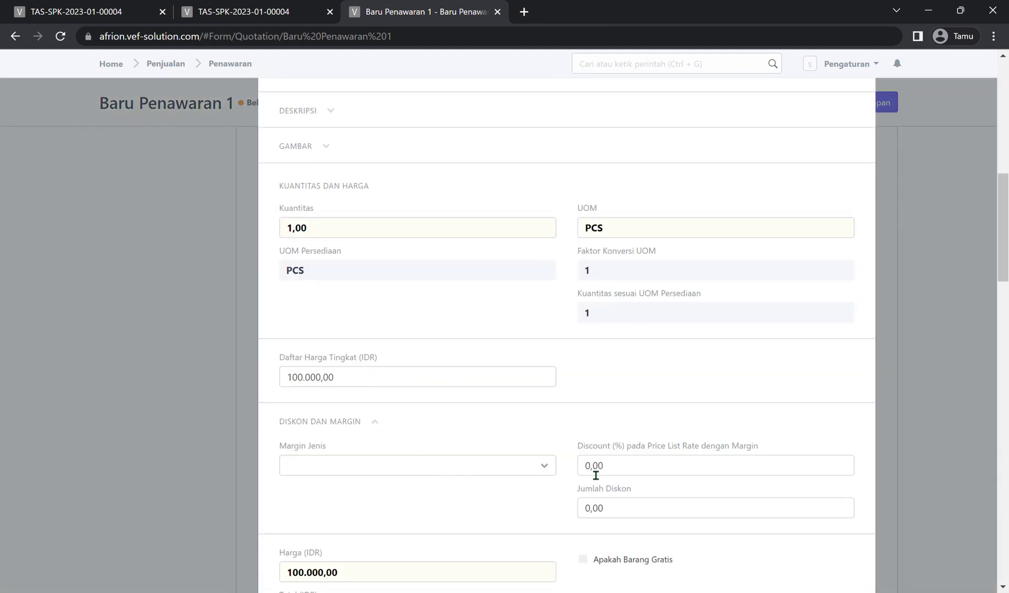
{"action": "left_click", "coordinate": [622, 474]}
{"action": "type", "text": "100"}
{"action": "scroll", "coordinate": [608, 386], "scroll_direction": "down", "scroll_amount": 7}
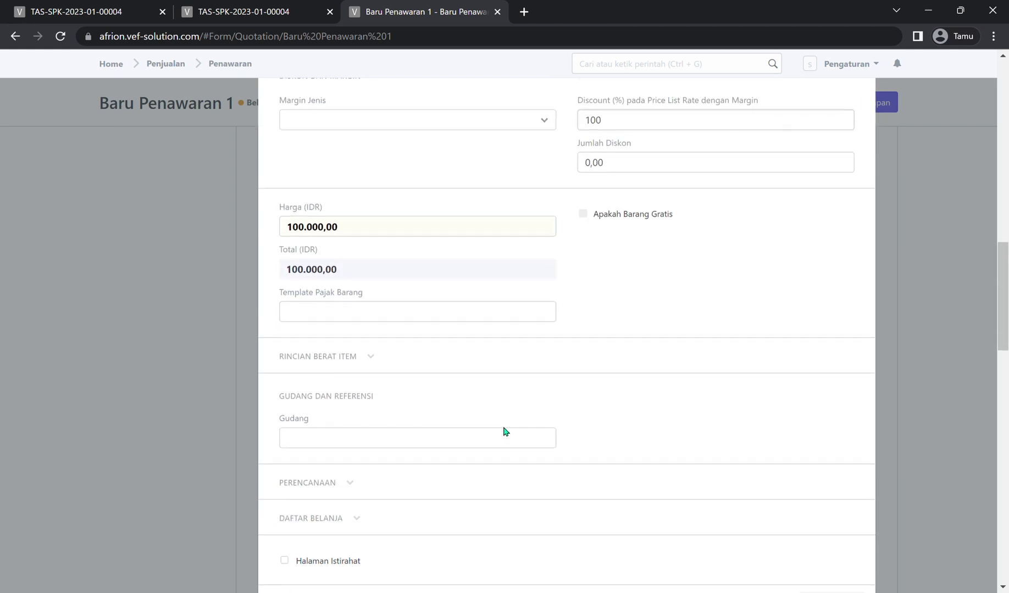
{"action": "scroll", "coordinate": [504, 431], "scroll_direction": "down", "scroll_amount": 1}
{"action": "scroll", "coordinate": [374, 456], "scroll_direction": "down", "scroll_amount": 2}
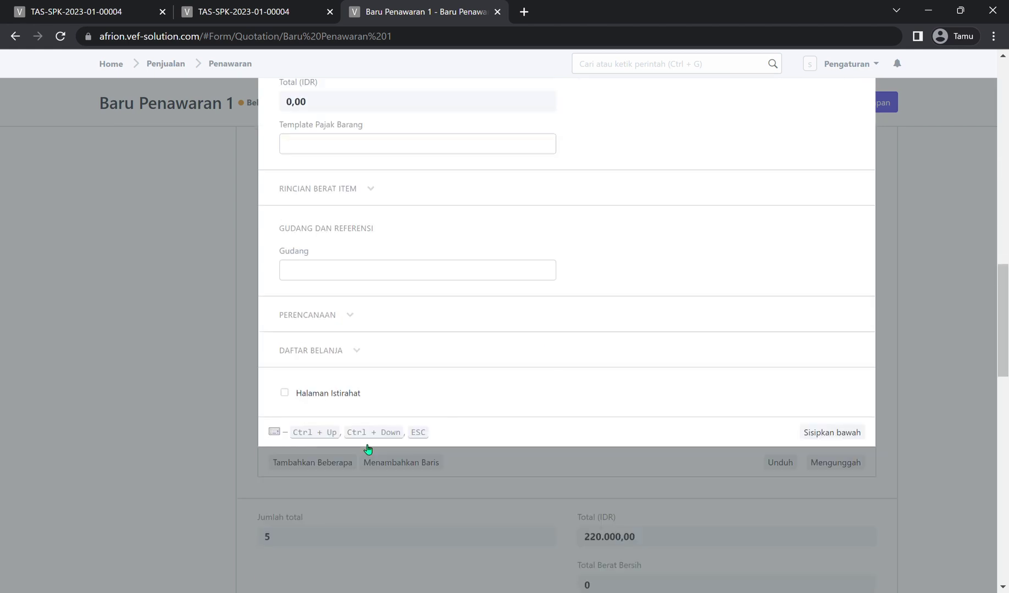
Step: Check the row's shopping list and planning sections, then close the row panel
{"action": "left_click", "coordinate": [352, 352]}
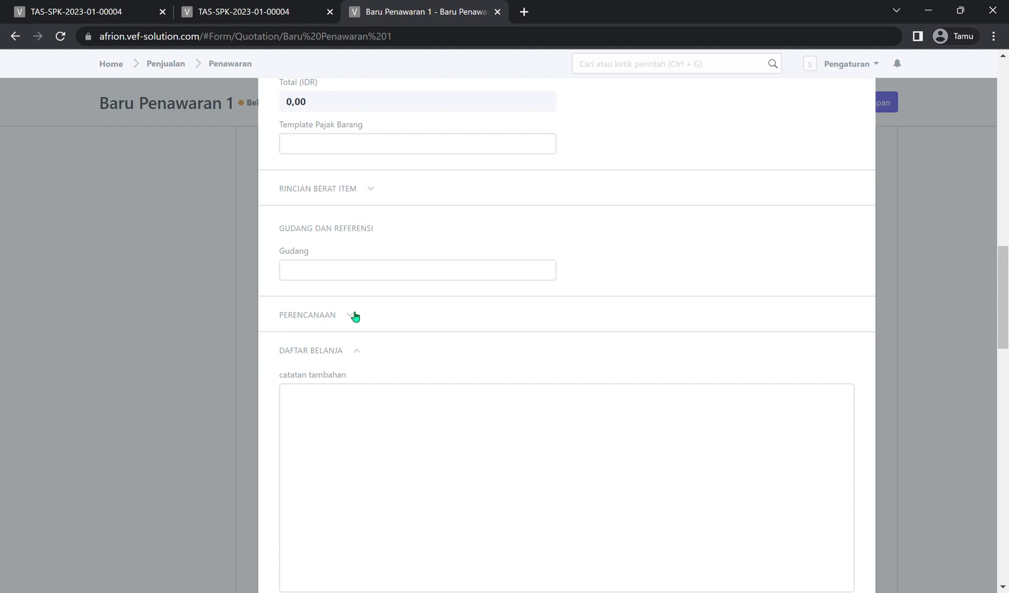
{"action": "left_click", "coordinate": [355, 316]}
{"action": "scroll", "coordinate": [497, 329], "scroll_direction": "up", "scroll_amount": 6}
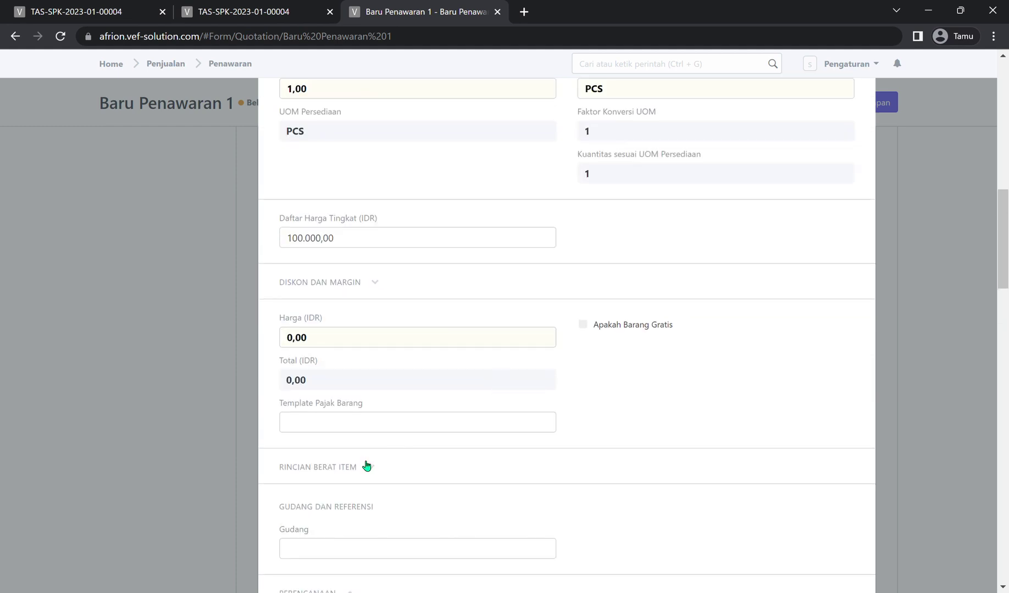
{"action": "scroll", "coordinate": [366, 466], "scroll_direction": "up", "scroll_amount": 4}
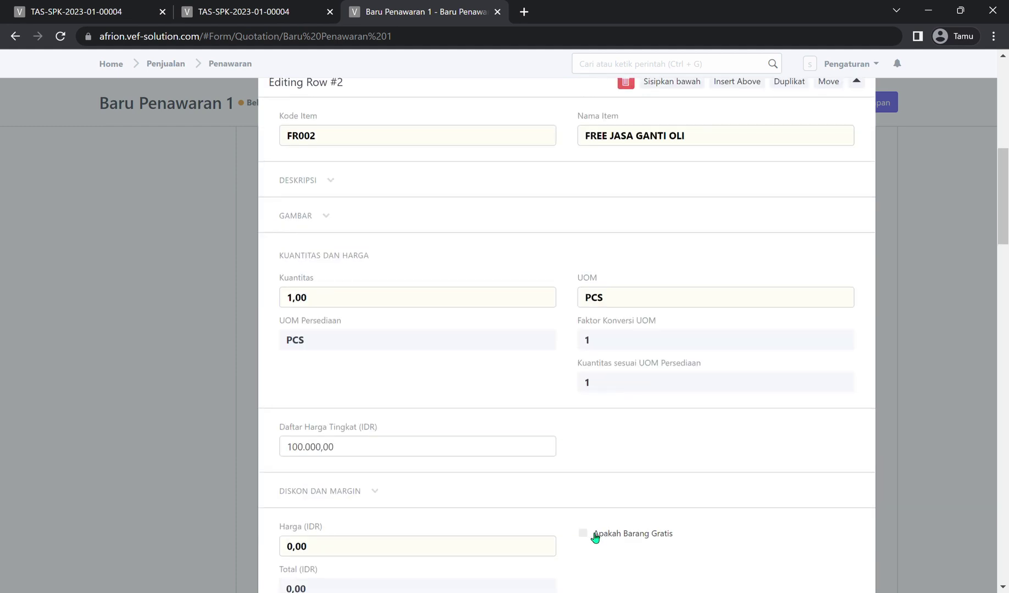
{"action": "scroll", "coordinate": [605, 519], "scroll_direction": "up", "scroll_amount": 4}
{"action": "scroll", "coordinate": [687, 478], "scroll_direction": "down", "scroll_amount": 2}
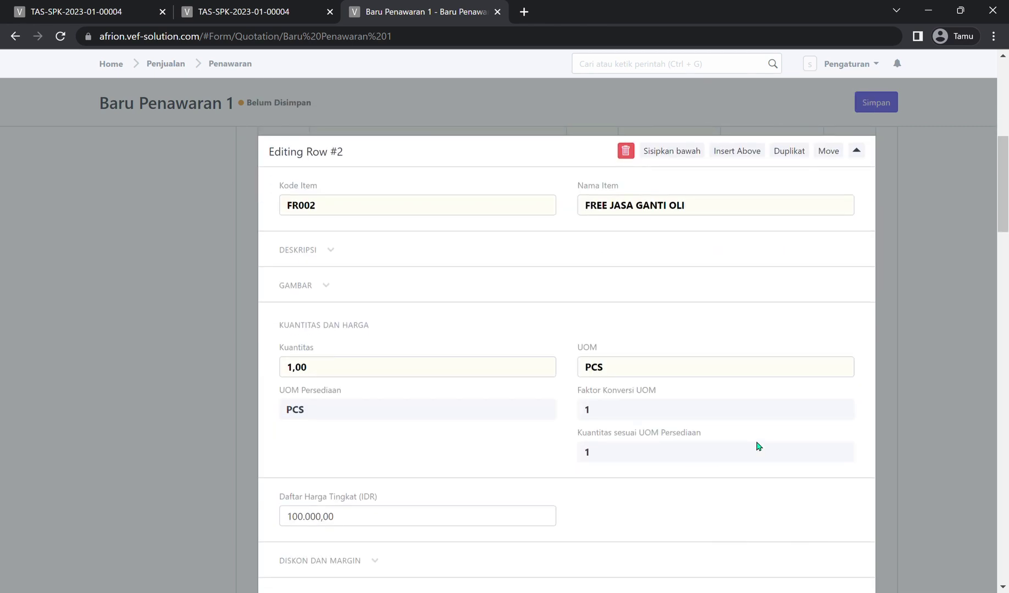
{"action": "left_click", "coordinate": [979, 342]}
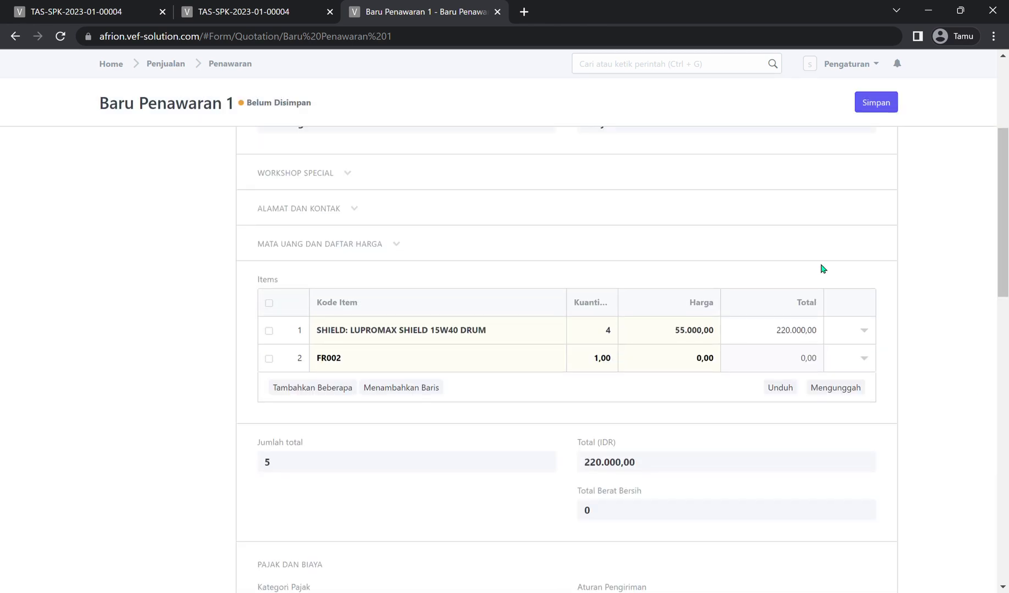
Step: Save and submit the quotation as TAS-QTN-2323-00003, confirming with Ya
{"action": "left_click", "coordinate": [879, 104]}
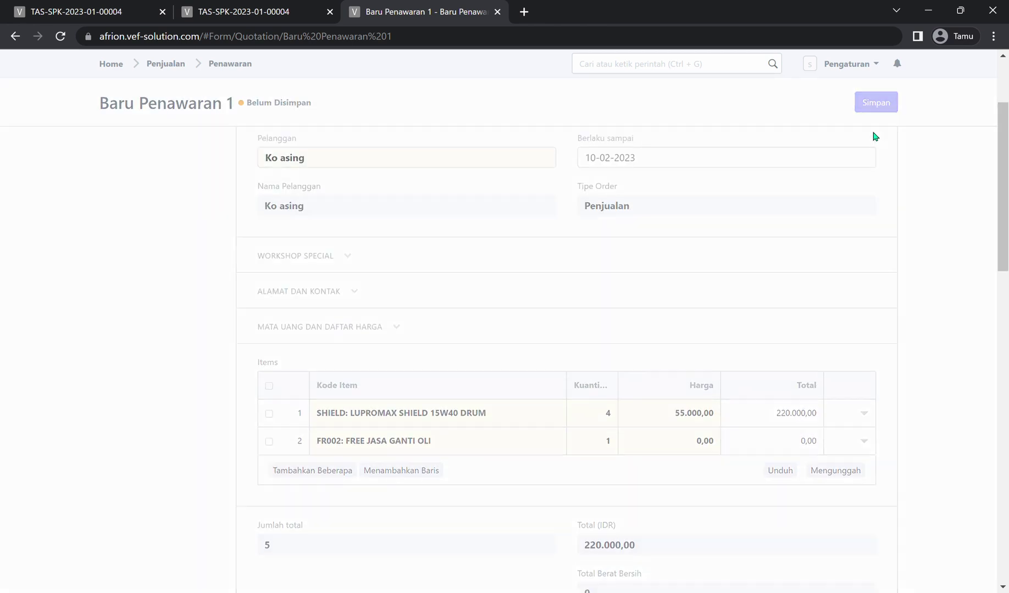
{"action": "left_click", "coordinate": [879, 104]}
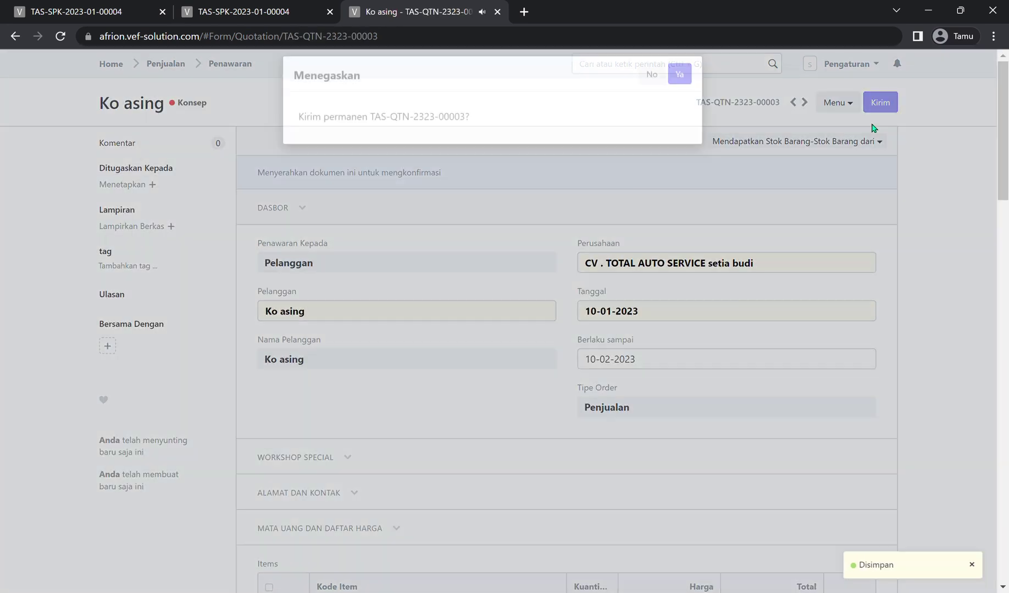
{"action": "left_click", "coordinate": [677, 99]}
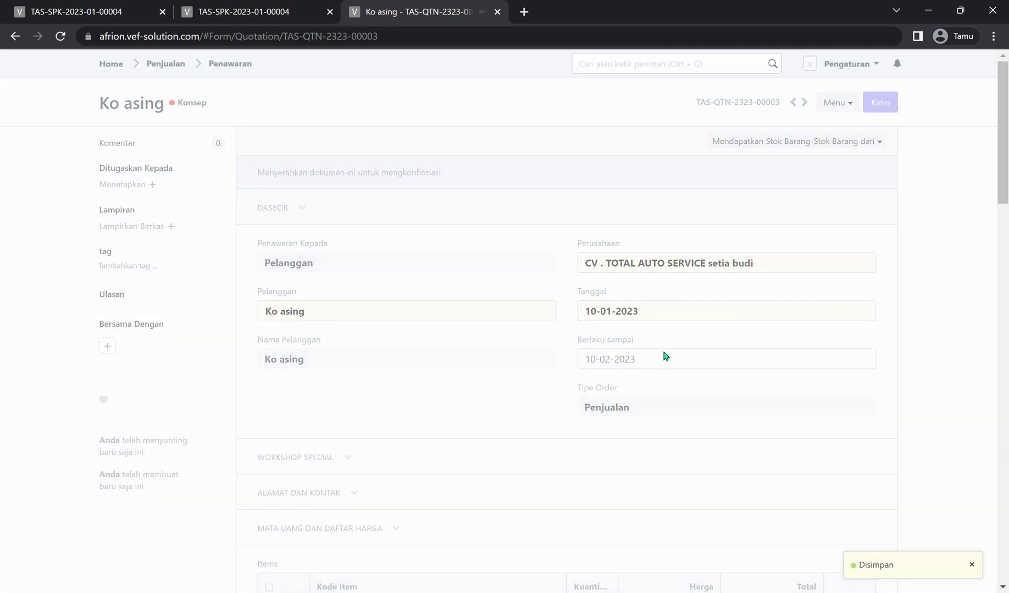
{"action": "scroll", "coordinate": [521, 349], "scroll_direction": "down", "scroll_amount": 3}
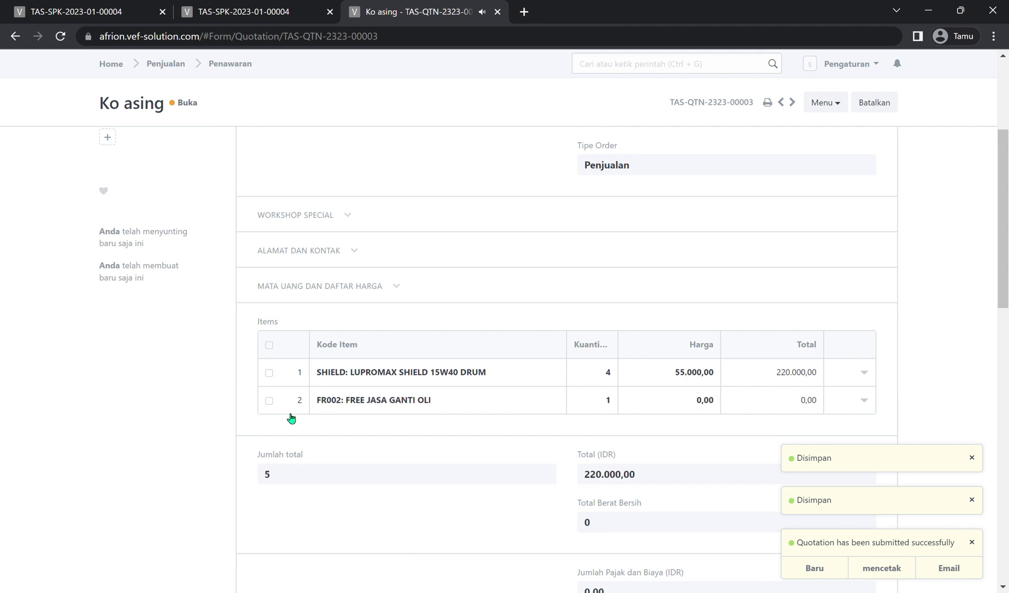
{"action": "scroll", "coordinate": [611, 394], "scroll_direction": "down", "scroll_amount": 12}
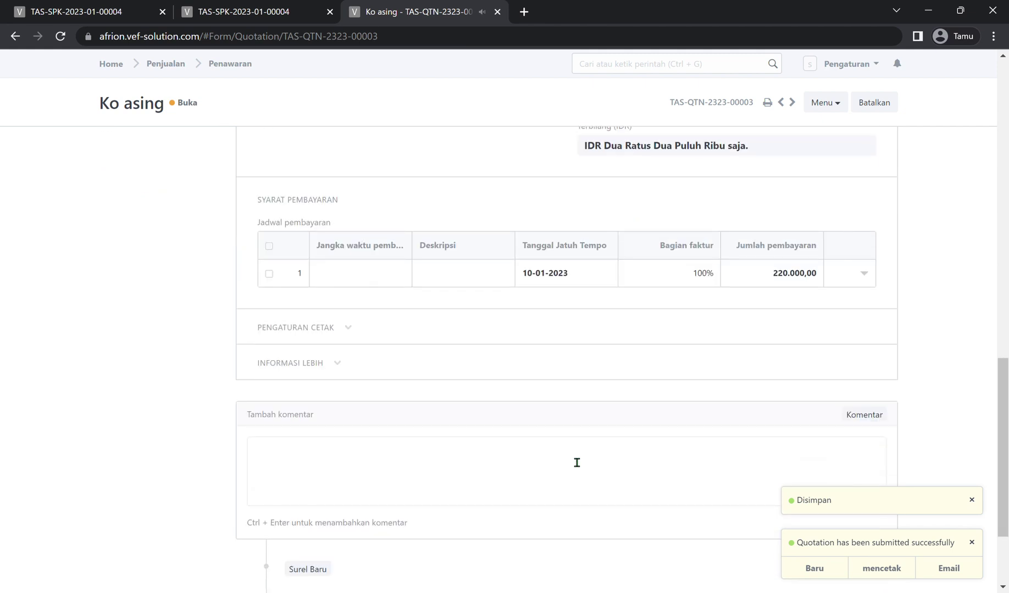
{"action": "scroll", "coordinate": [515, 399], "scroll_direction": "up", "scroll_amount": 5}
{"action": "scroll", "coordinate": [516, 399], "scroll_direction": "up", "scroll_amount": 5}
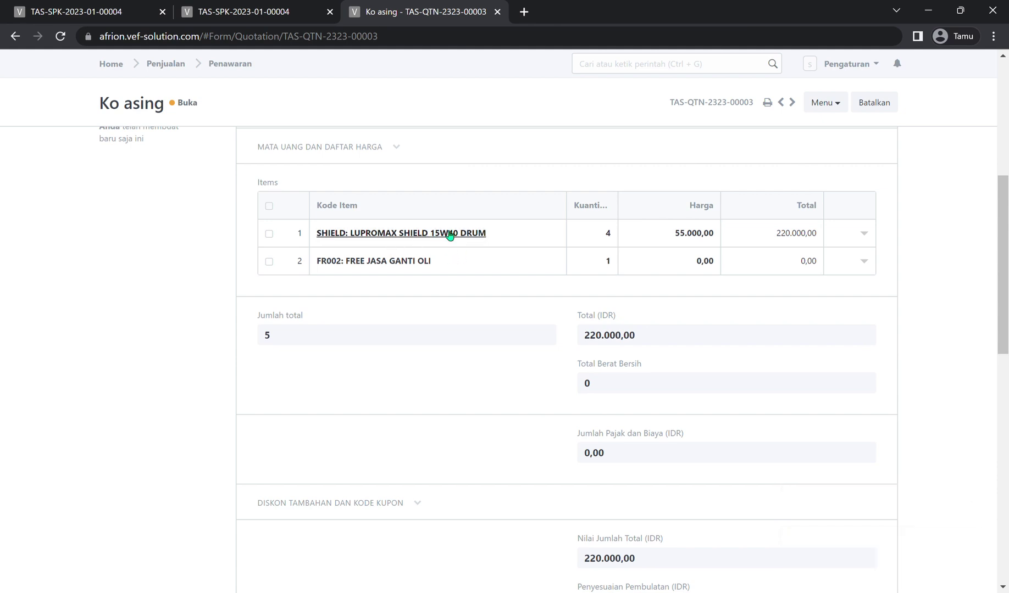
{"action": "scroll", "coordinate": [641, 285], "scroll_direction": "up", "scroll_amount": 6}
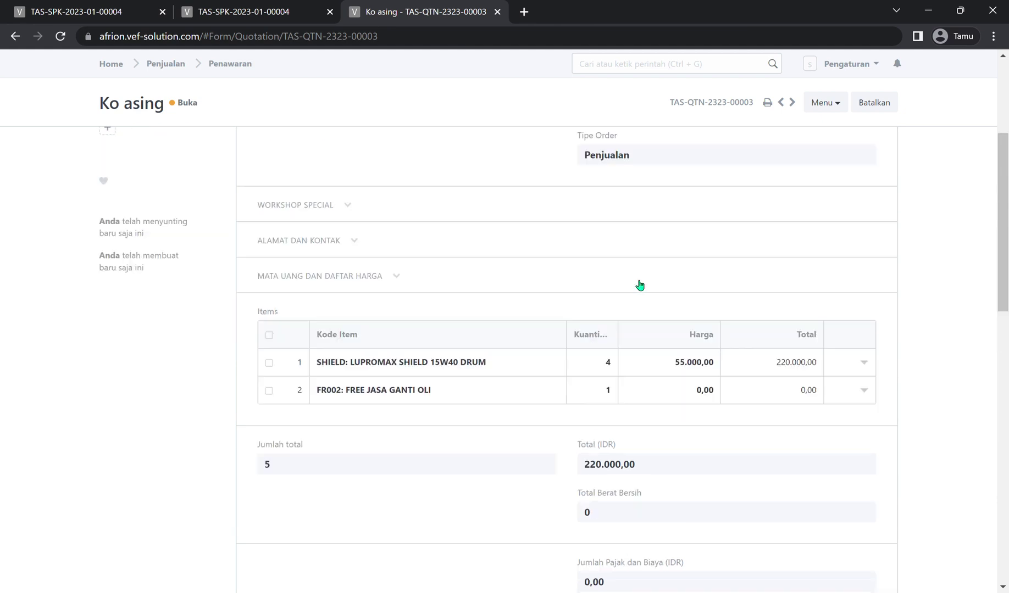
{"action": "left_click", "coordinate": [816, 109]}
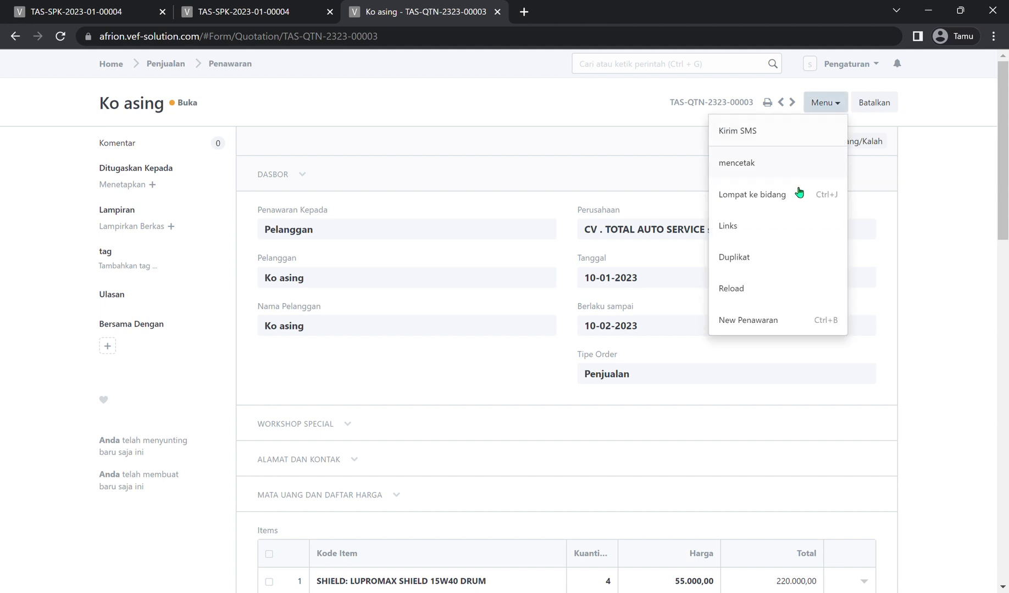
Step: Duplicate the submitted quotation and replace row 1's SHIELD item using a '20' search
{"action": "left_click", "coordinate": [757, 265]}
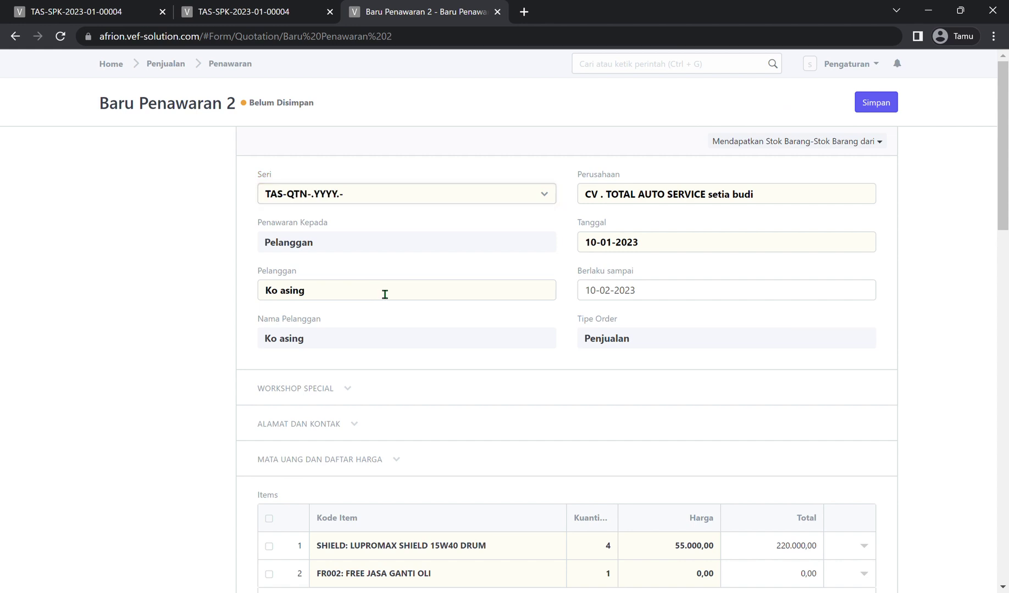
{"action": "scroll", "coordinate": [461, 283], "scroll_direction": "down", "scroll_amount": 3}
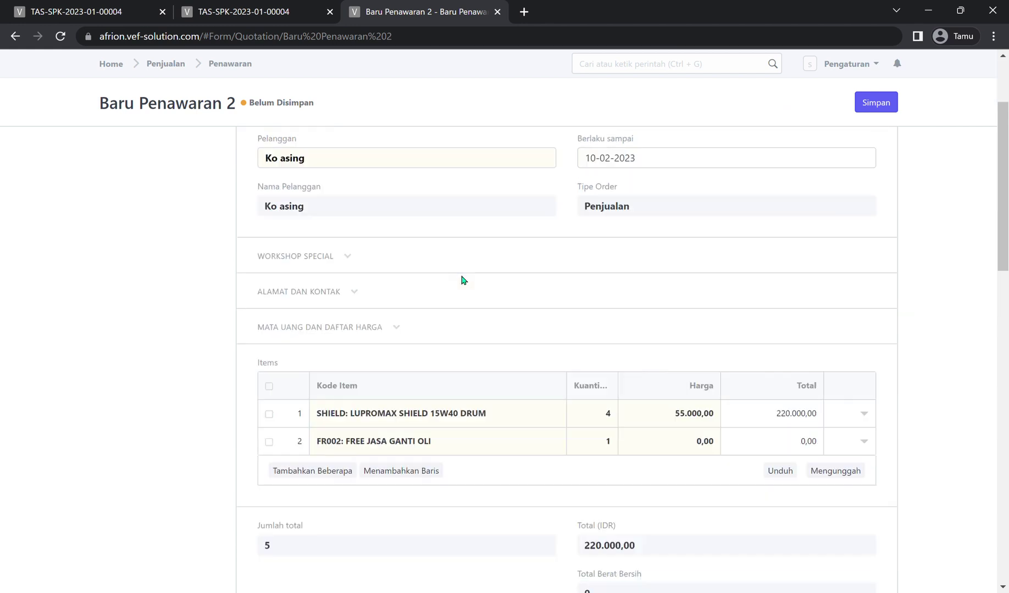
{"action": "left_click", "coordinate": [348, 252]}
{"action": "scroll", "coordinate": [423, 367], "scroll_direction": "down", "scroll_amount": 4}
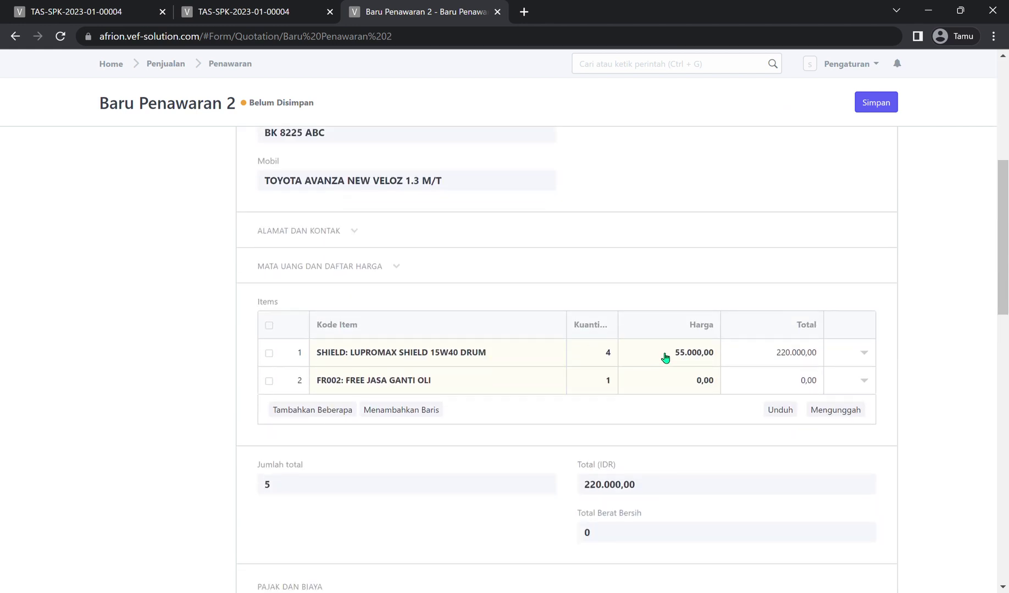
{"action": "left_click", "coordinate": [497, 353]}
{"action": "double_click", "coordinate": [315, 361]}
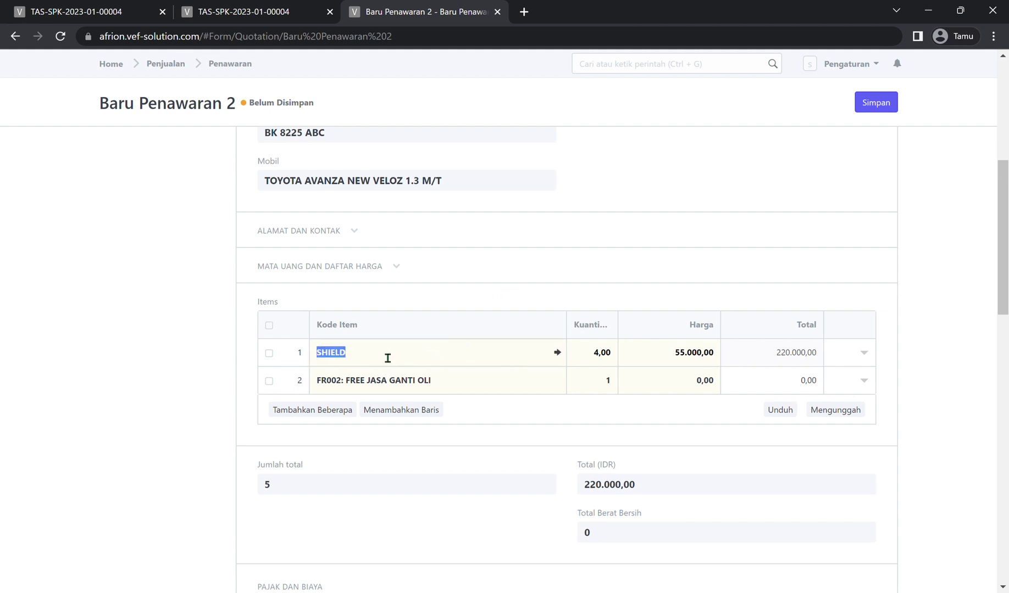
{"action": "type", "text": "20w"}
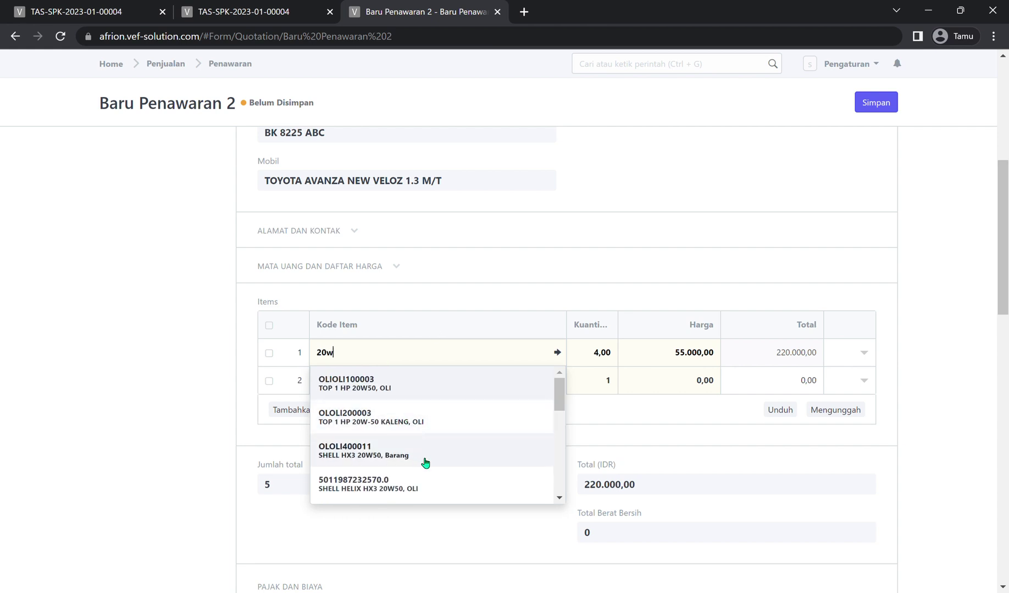
{"action": "scroll", "coordinate": [434, 458], "scroll_direction": "down", "scroll_amount": 4}
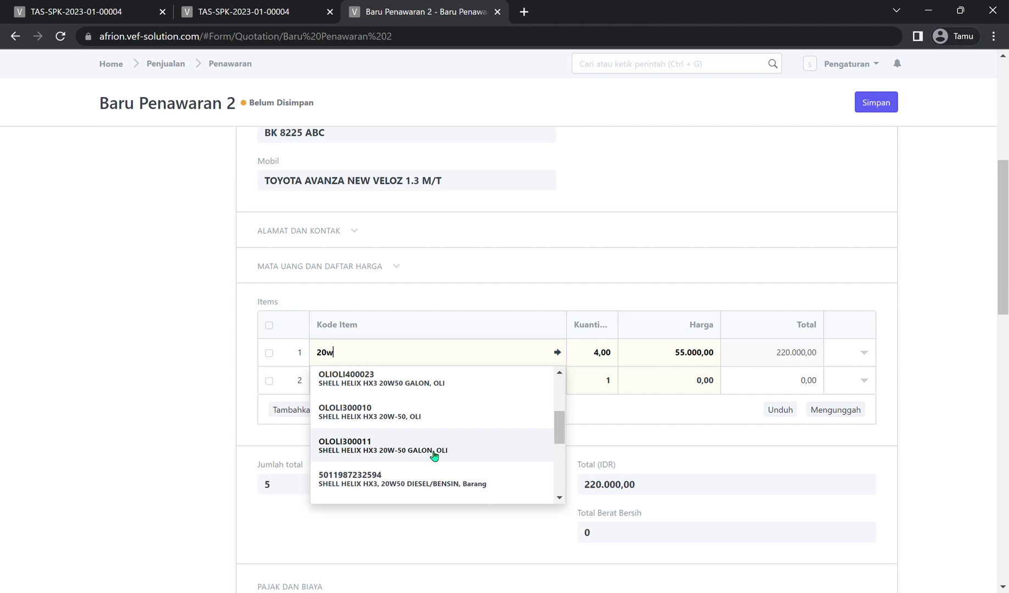
{"action": "scroll", "coordinate": [434, 456], "scroll_direction": "up", "scroll_amount": 6}
{"action": "left_click", "coordinate": [389, 455]}
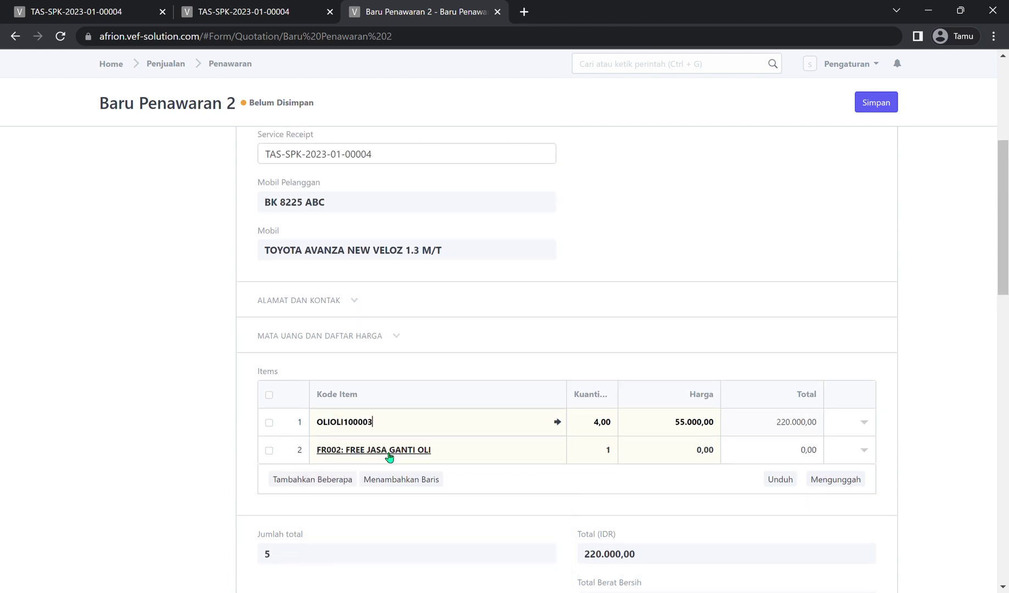
Step: Re-enter '20' in row 1 and choose OLOLI200003, TOP 1 HP 20W-50 KALENG
{"action": "scroll", "coordinate": [438, 428], "scroll_direction": "down", "scroll_amount": 3}
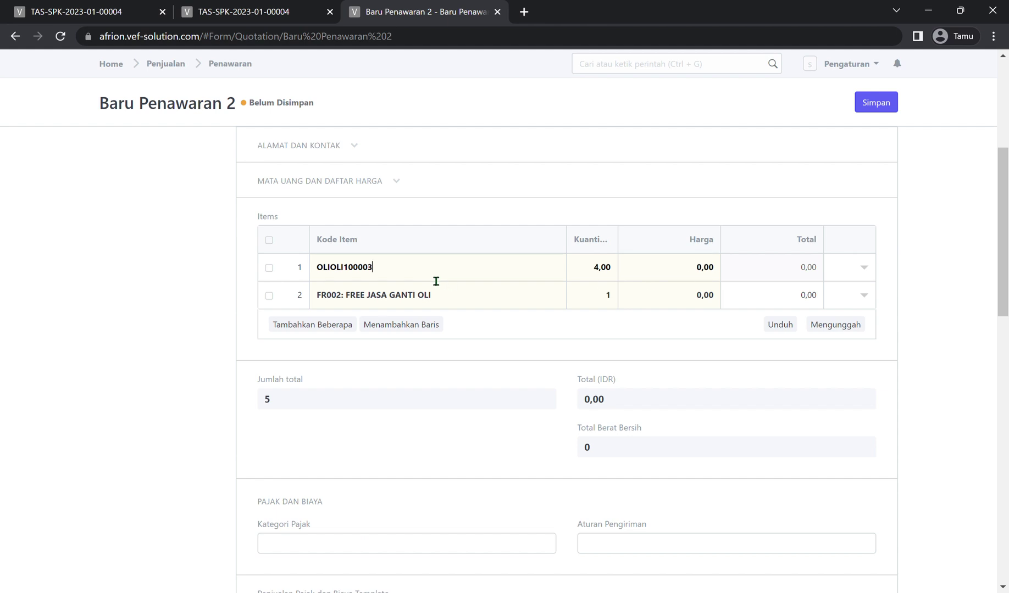
{"action": "mouse_move", "coordinate": [472, 280]}
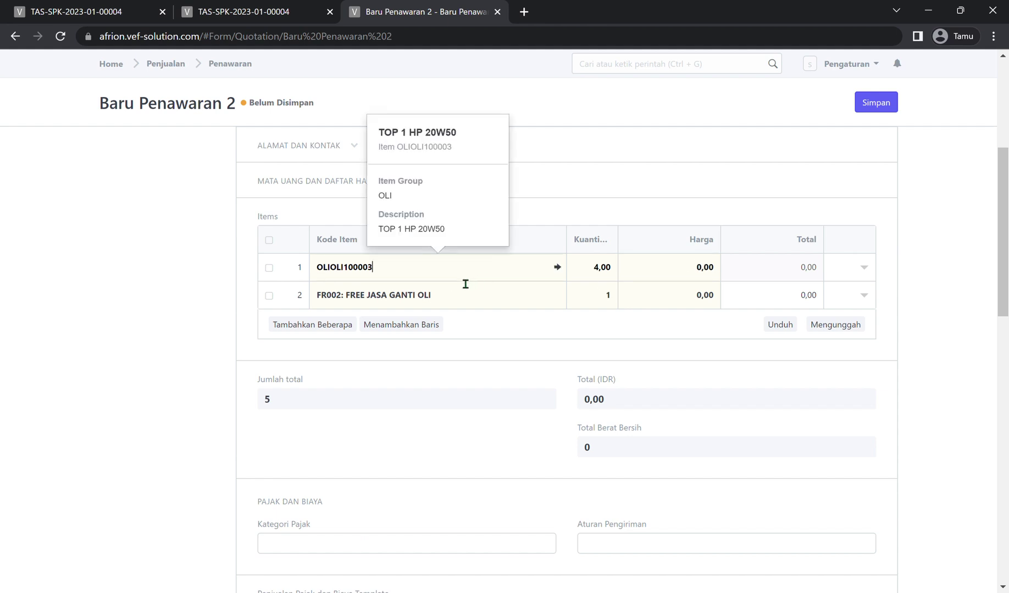
{"action": "left_click", "coordinate": [916, 245]}
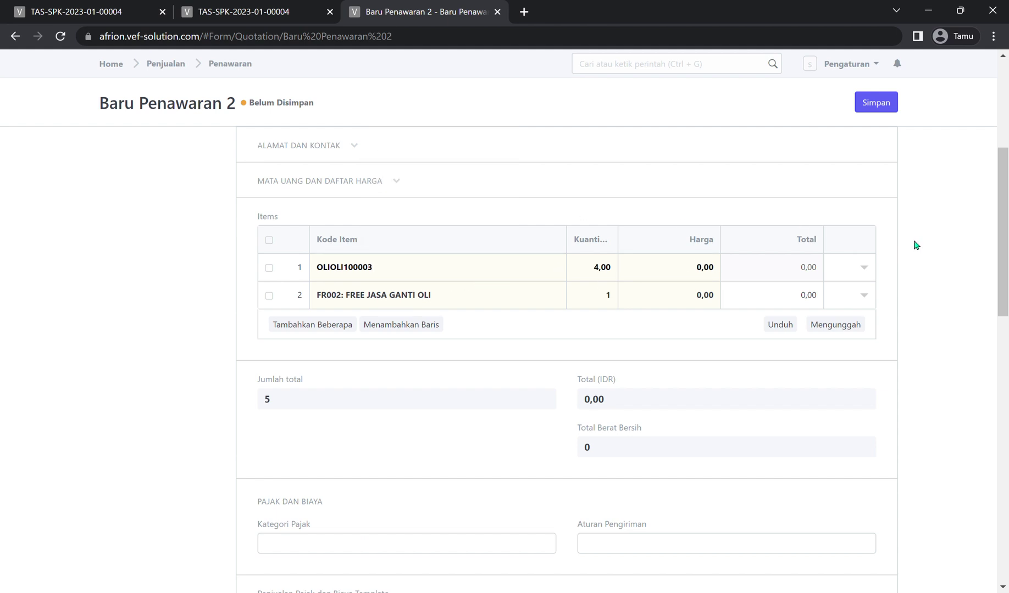
{"action": "left_click_drag", "start_coordinate": [457, 274], "coordinate": [238, 268]}
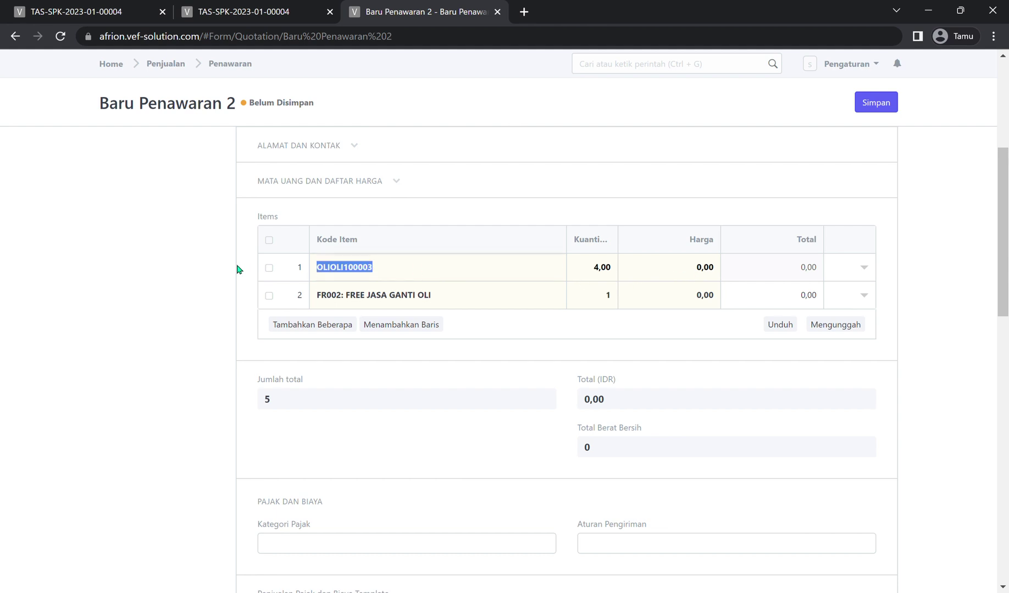
{"action": "key", "text": "BackSpace"}
{"action": "type", "text": "2"}
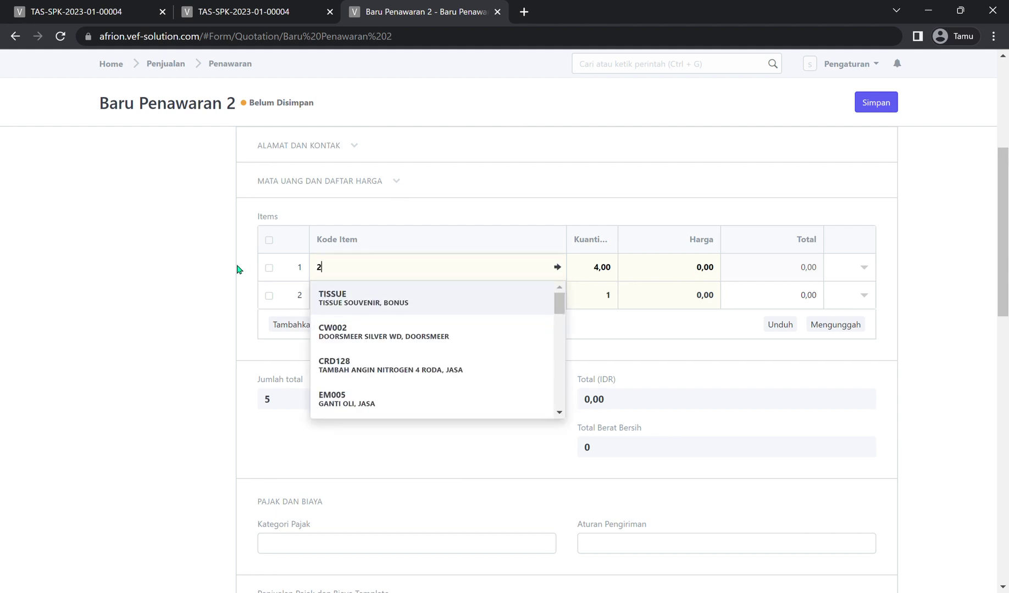
{"action": "type", "text": "0w"}
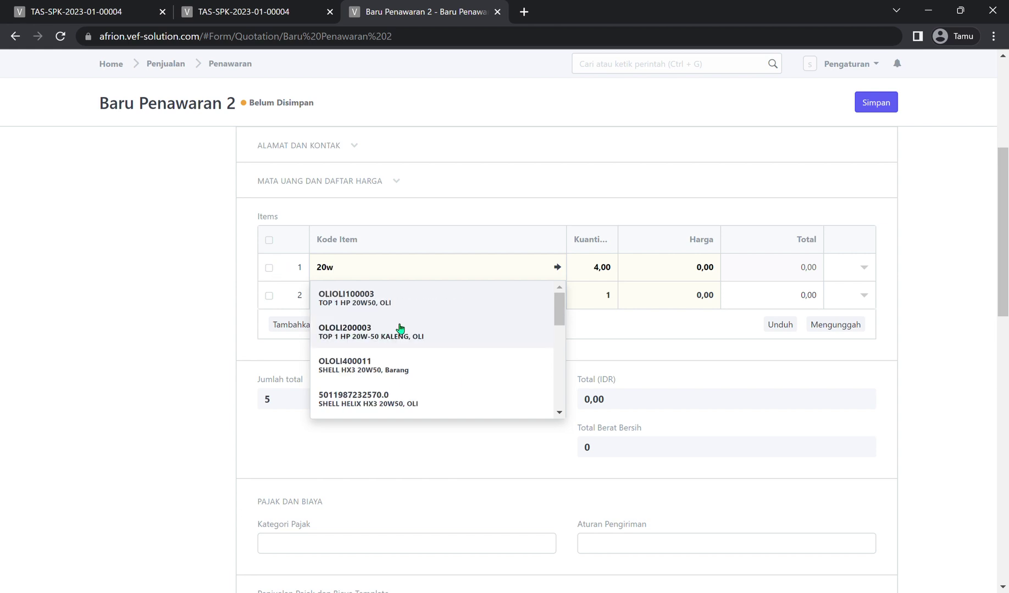
{"action": "left_click", "coordinate": [440, 346]}
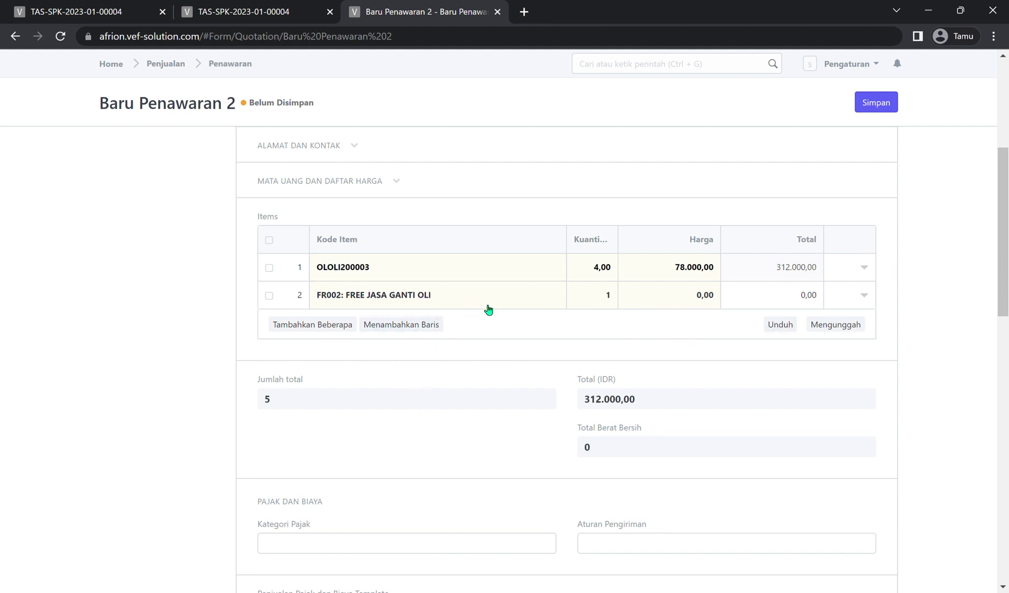
{"action": "scroll", "coordinate": [550, 341], "scroll_direction": "up", "scroll_amount": 5}
Step: Save and submit the new 312.000,00 quotation, confirming the permanent submission with Ya
{"action": "left_click", "coordinate": [875, 102]}
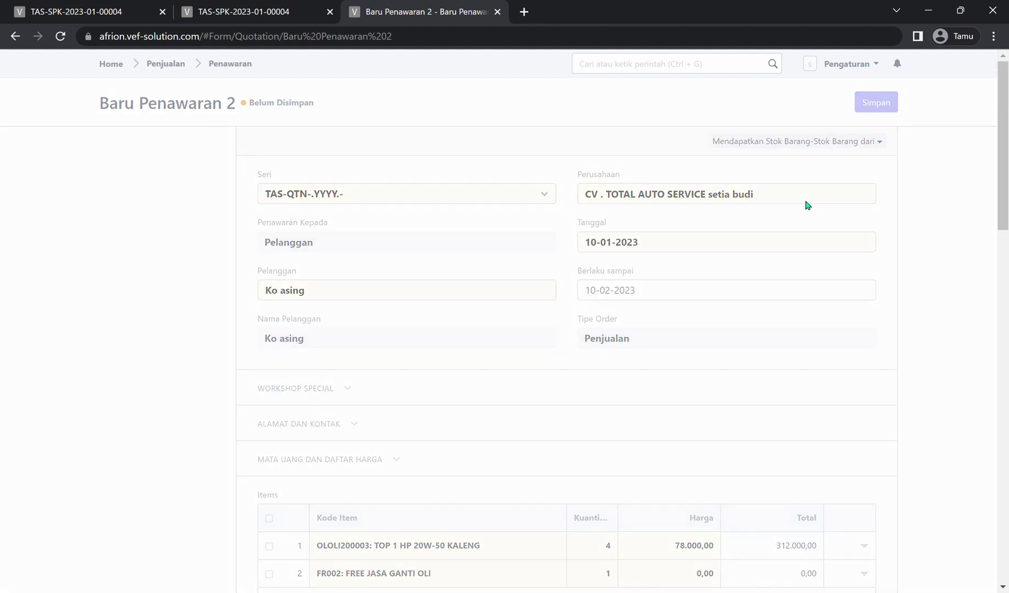
{"action": "left_click", "coordinate": [880, 107]}
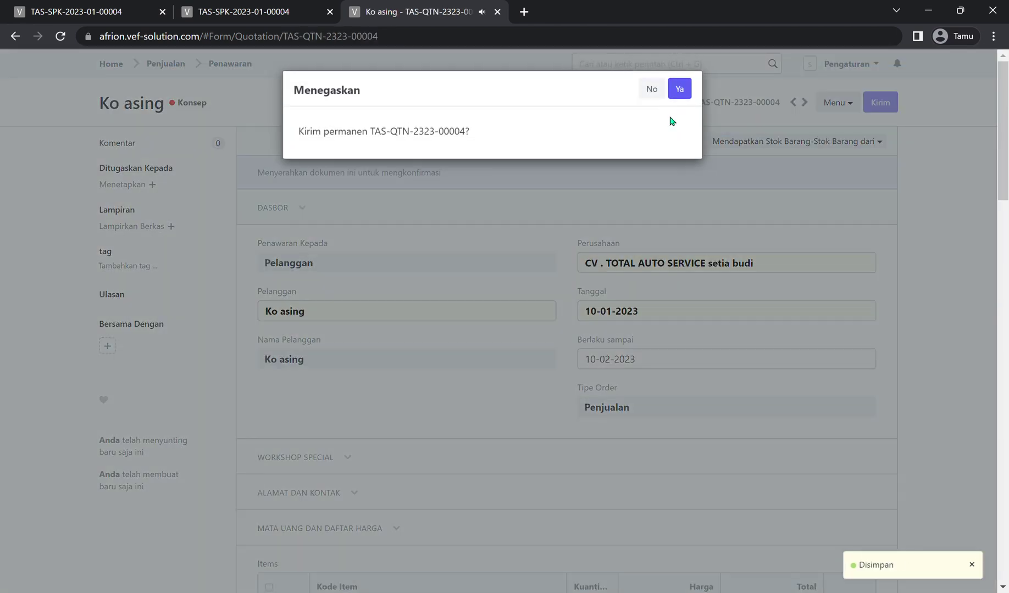
{"action": "left_click", "coordinate": [679, 82]}
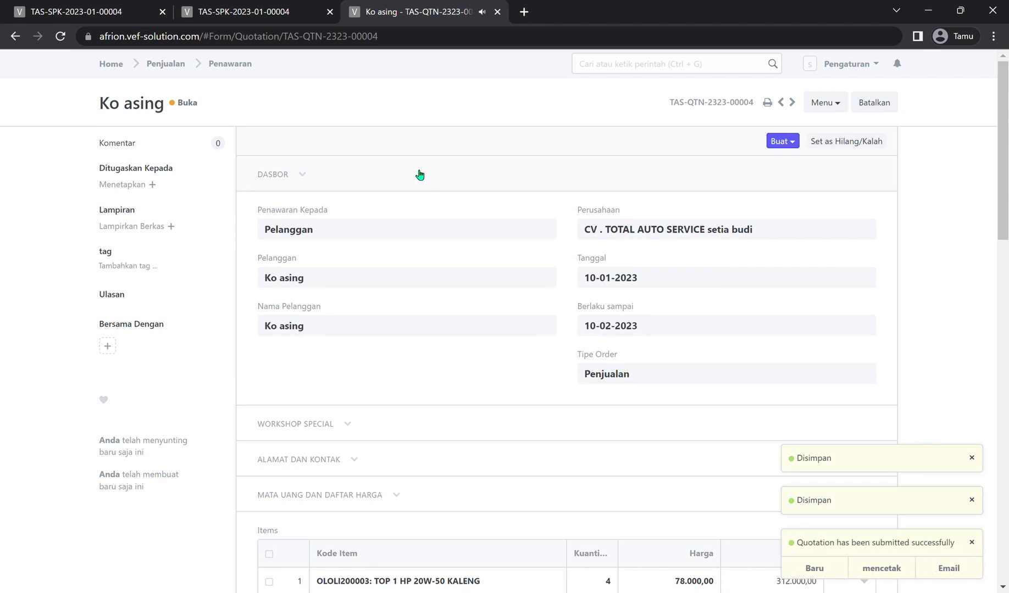
Step: In the Penawaran list, select the 312.000,00 and 220.000,00 quotations and choose Tindakan > mencetak
{"action": "left_click", "coordinate": [215, 65]}
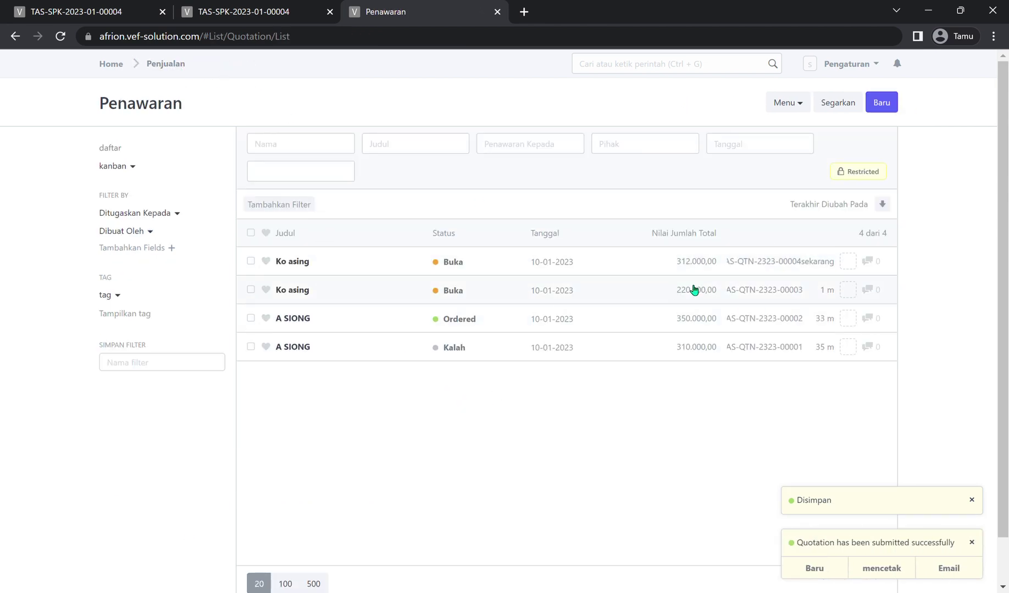
{"action": "left_click", "coordinate": [251, 262]}
{"action": "left_click", "coordinate": [251, 290]}
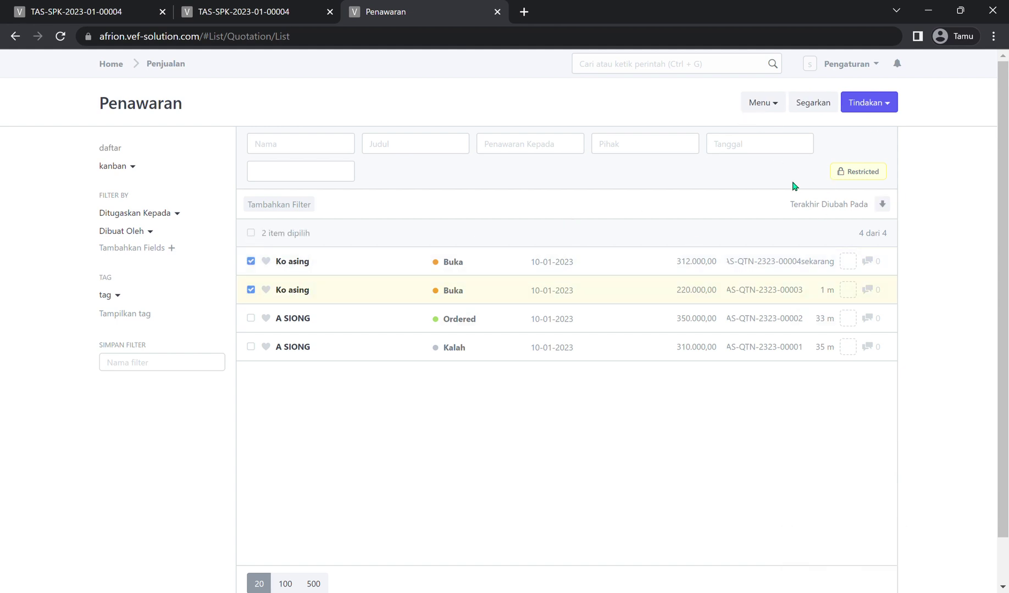
{"action": "left_click", "coordinate": [863, 109]}
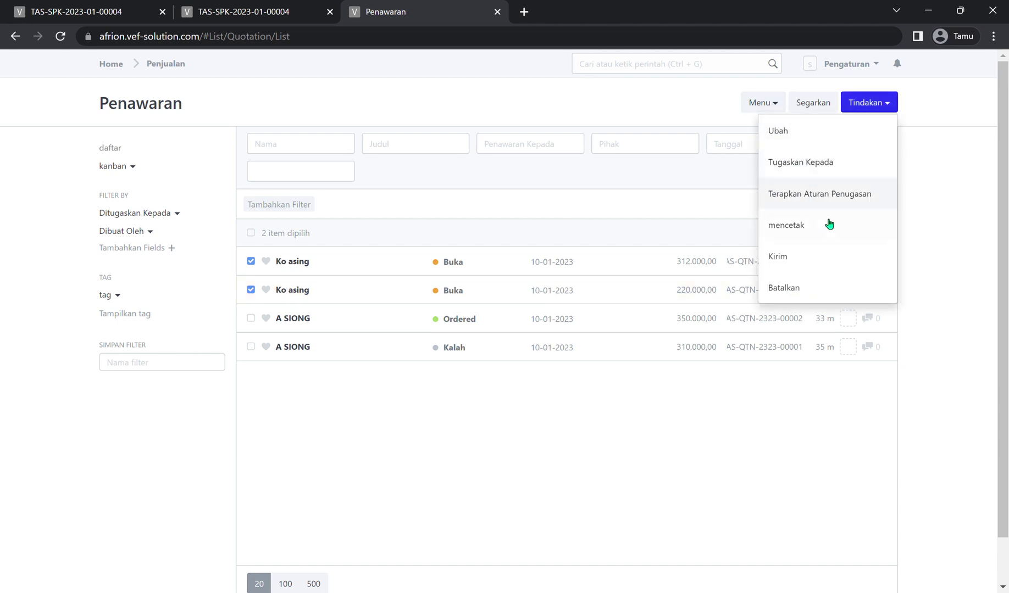
{"action": "left_click", "coordinate": [805, 226]}
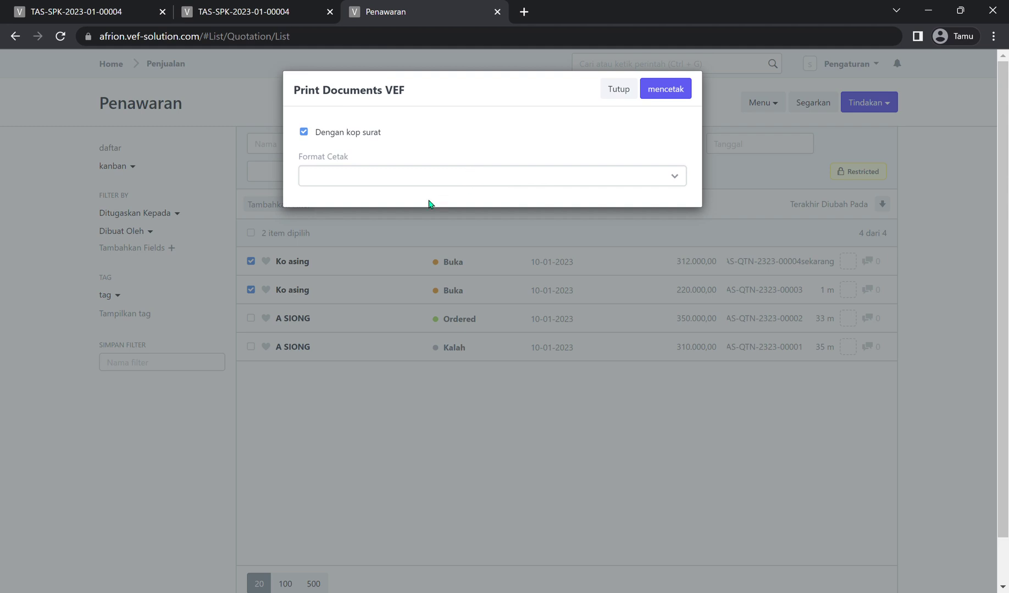
Step: Generate the combined PDF of both quotations and look it over in the viewer
{"action": "left_click", "coordinate": [662, 95]}
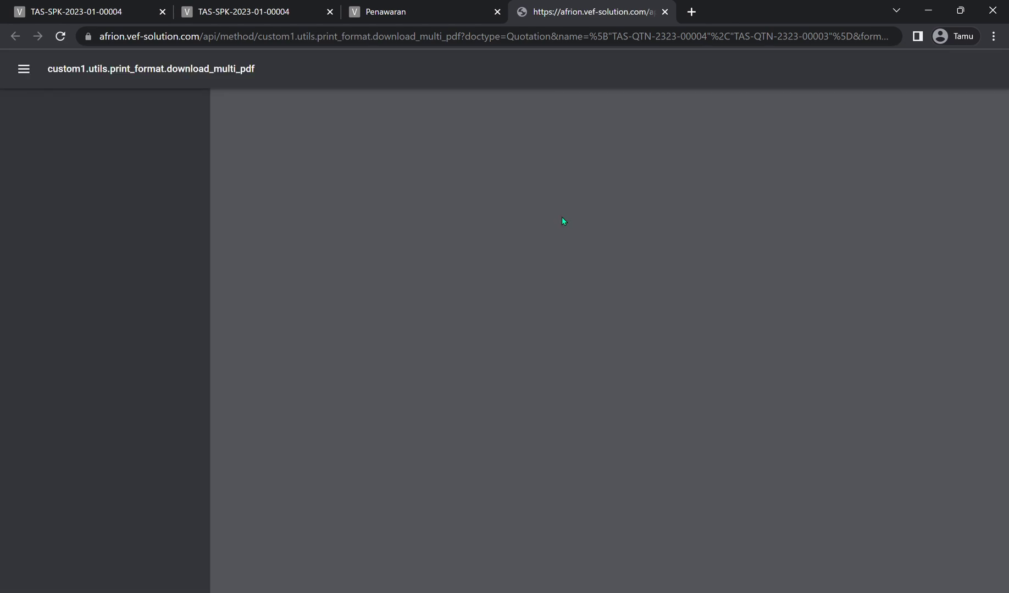
{"action": "scroll", "coordinate": [618, 324], "scroll_direction": "down", "scroll_amount": 20}
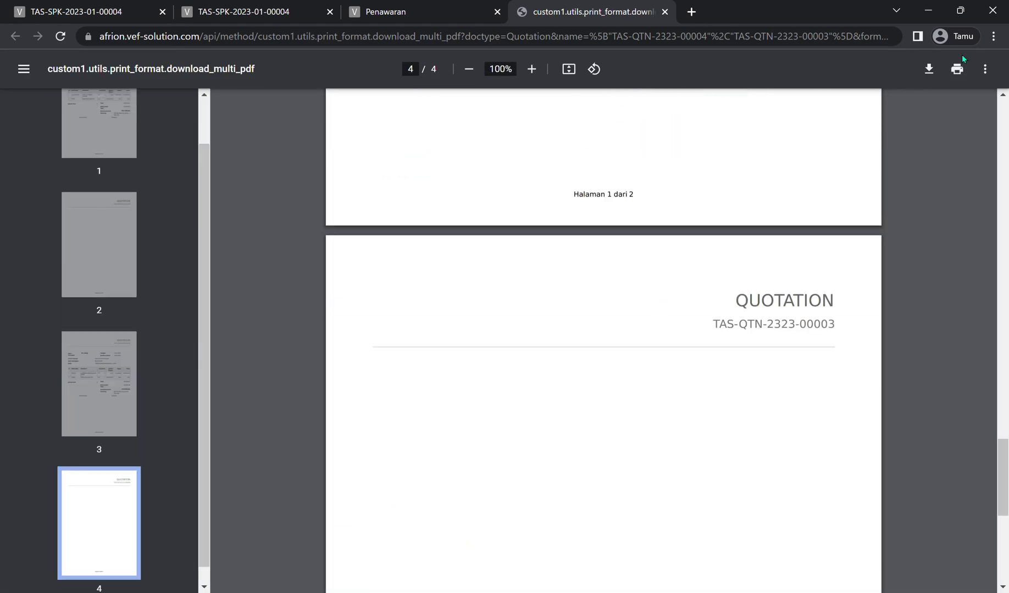
{"action": "left_click", "coordinate": [985, 69]}
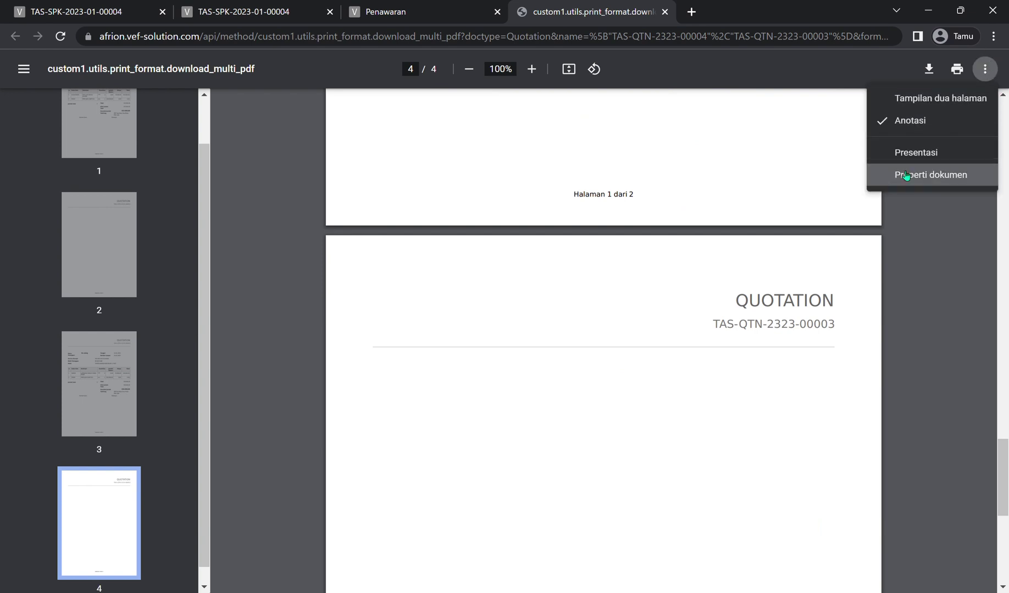
{"action": "left_click", "coordinate": [773, 213]}
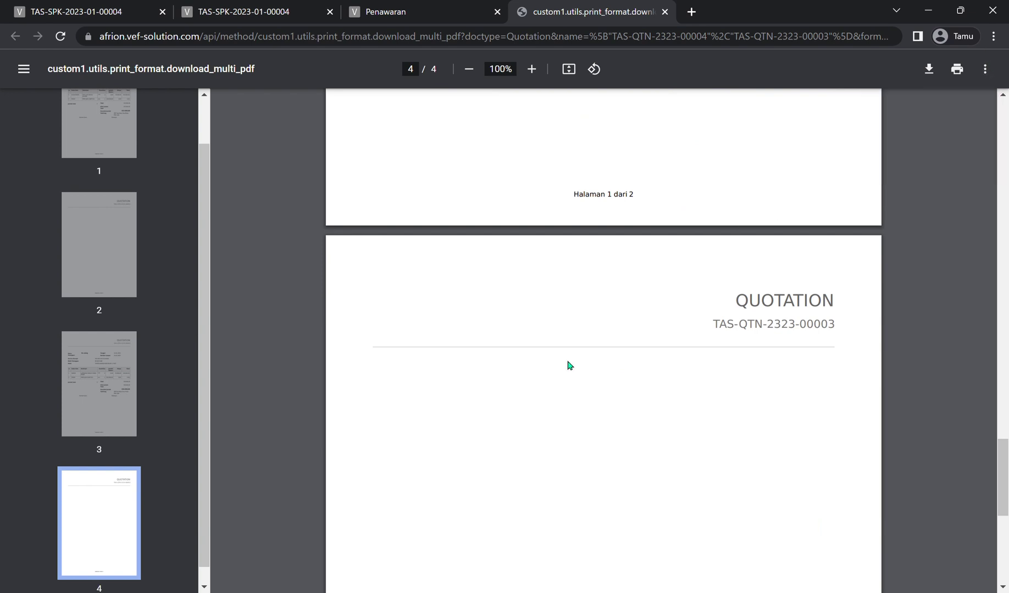
Step: Save the PDF using Ctrl+P with the Simpan sebagai PDF destination, then return to the Penawaran tab
{"action": "key", "text": "ctrl+p"}
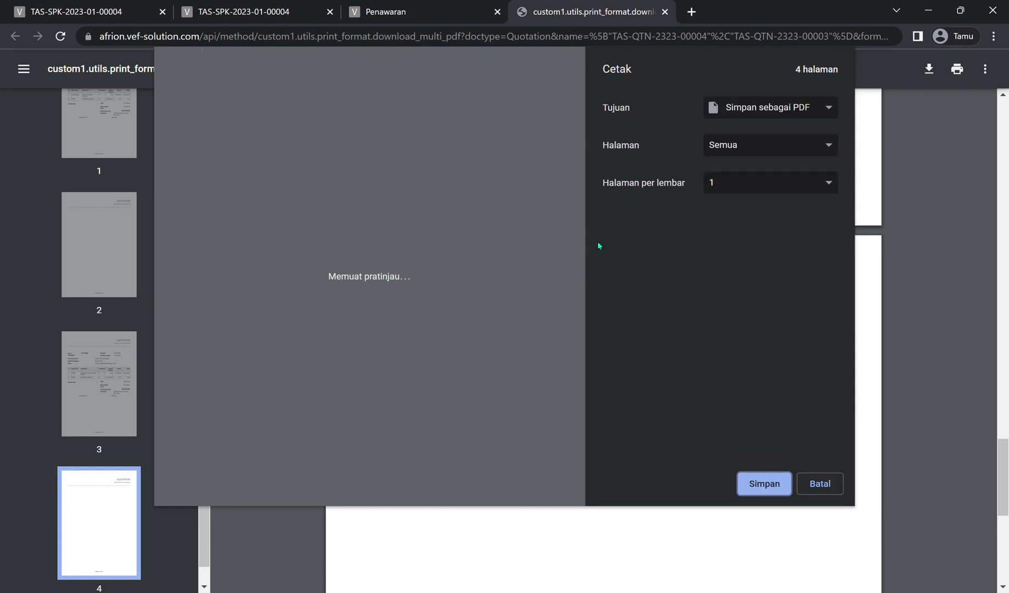
{"action": "left_click", "coordinate": [775, 112]}
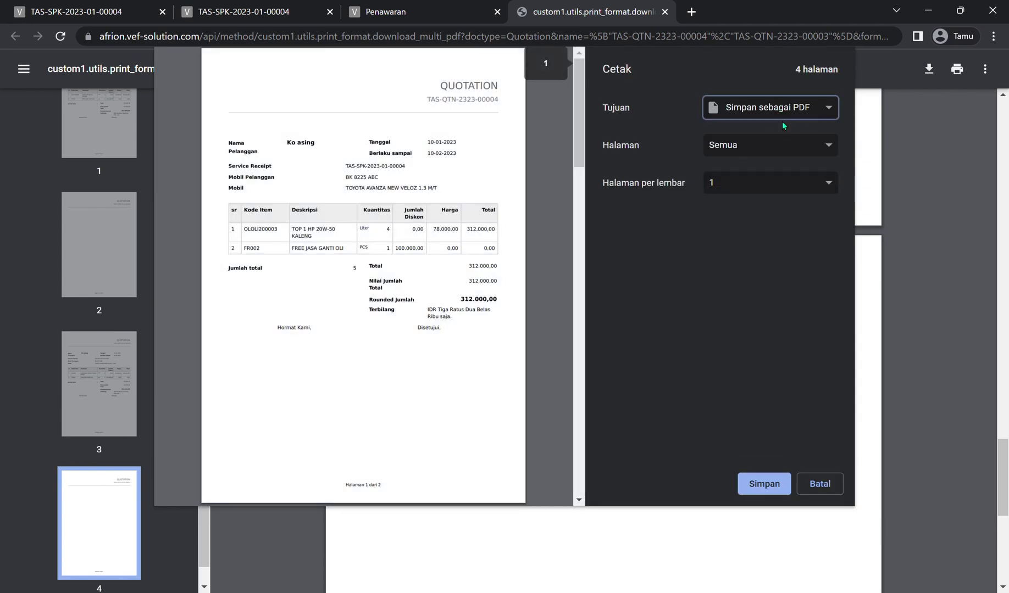
{"action": "scroll", "coordinate": [521, 244], "scroll_direction": "down", "scroll_amount": 14}
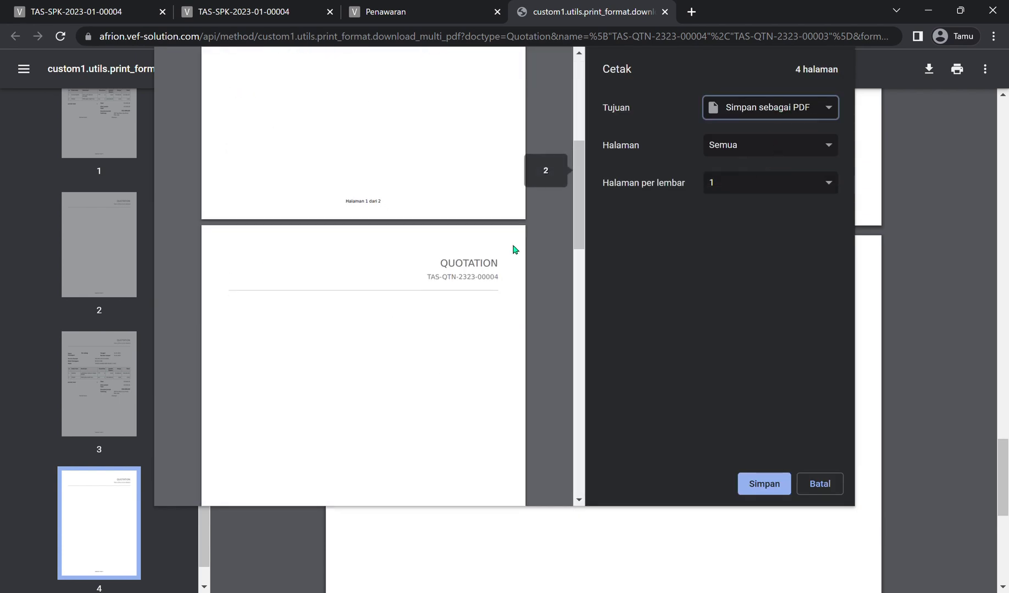
{"action": "left_click", "coordinate": [707, 297]}
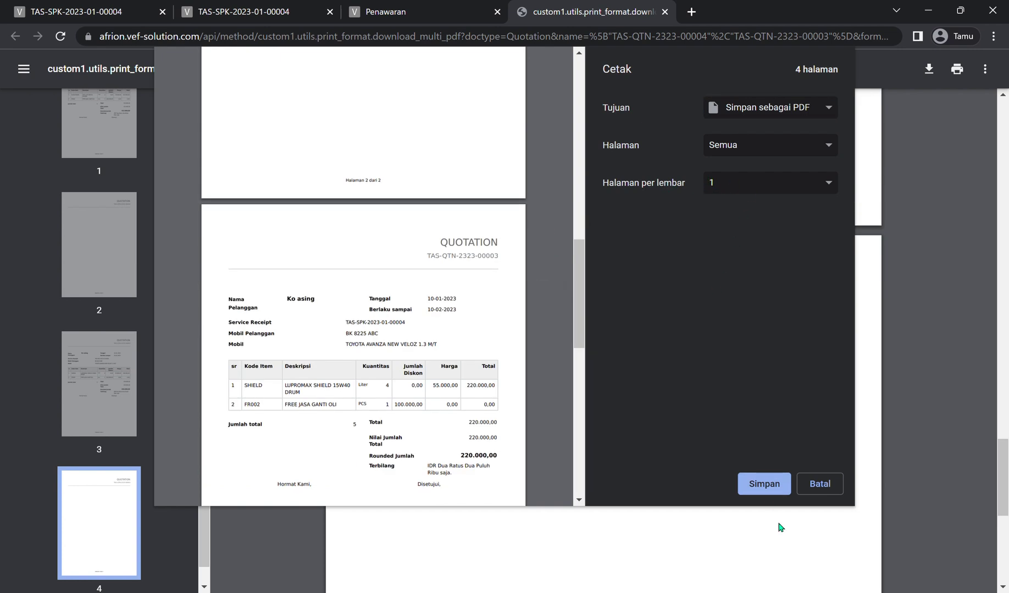
{"action": "left_click", "coordinate": [765, 484]}
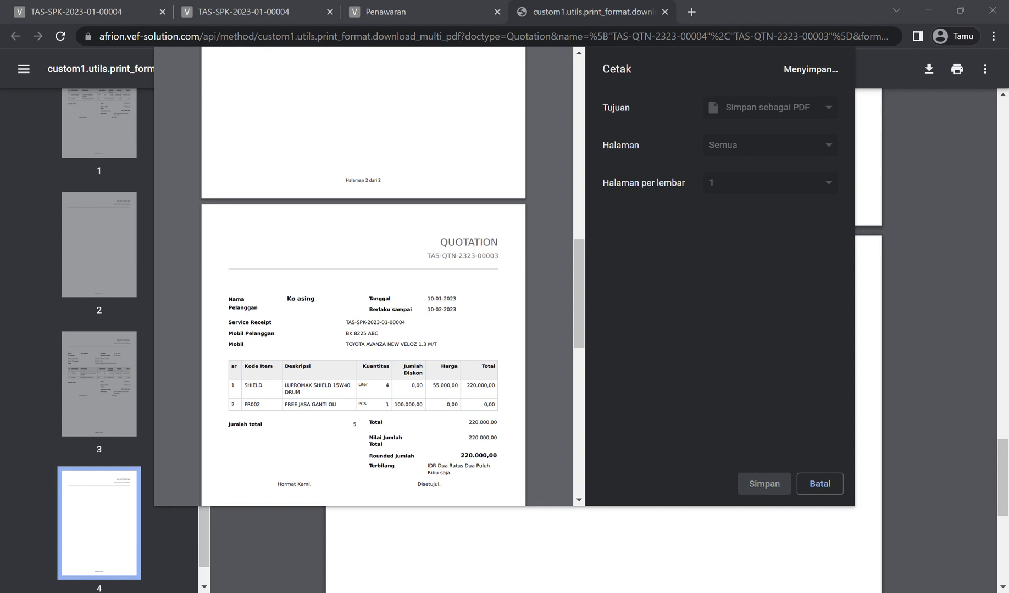
{"action": "key", "text": "Escape"}
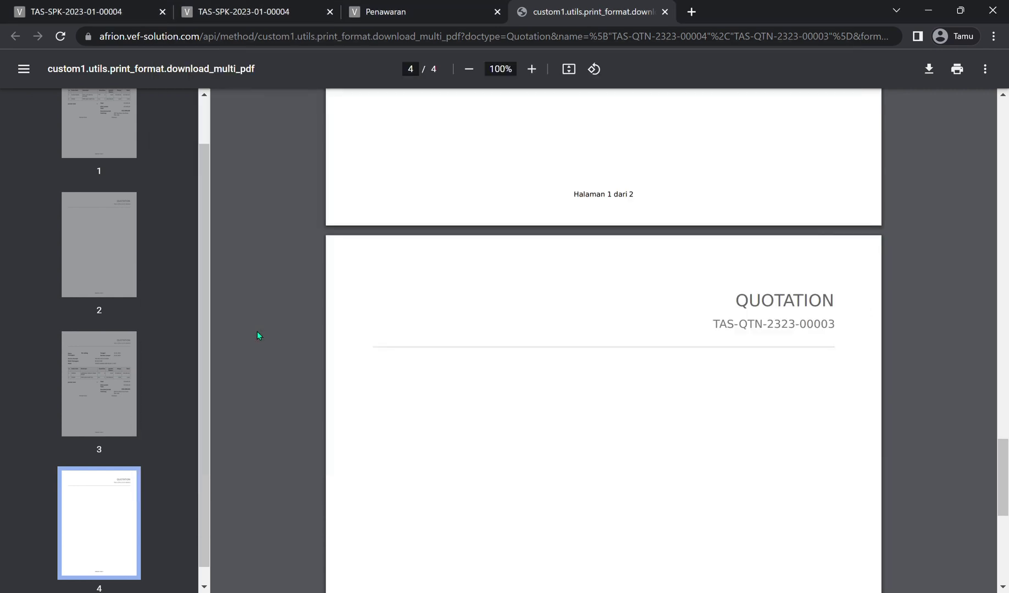
{"action": "scroll", "coordinate": [615, 314], "scroll_direction": "down", "scroll_amount": 8}
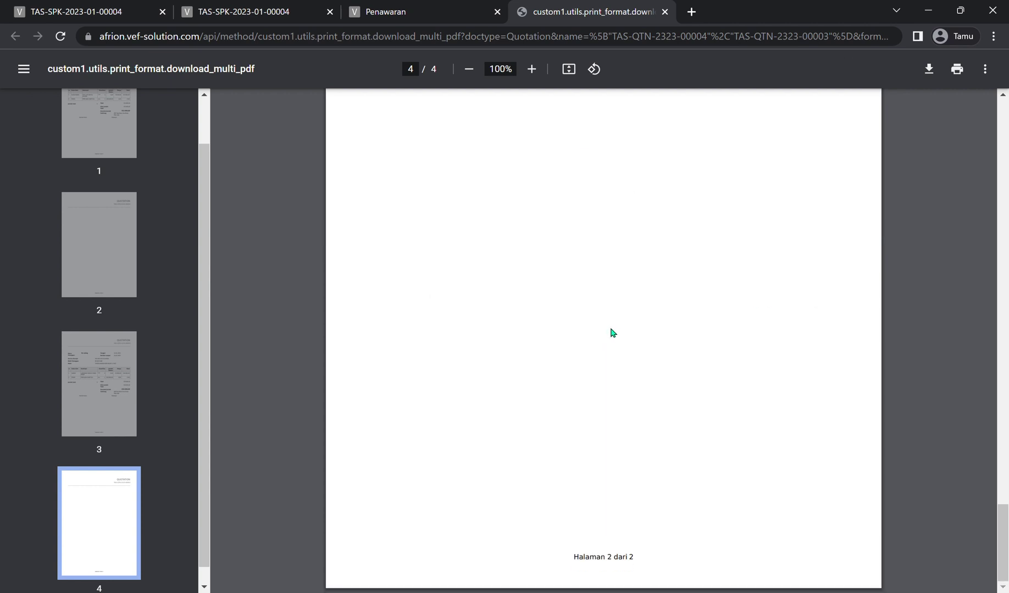
{"action": "left_click", "coordinate": [453, 18]}
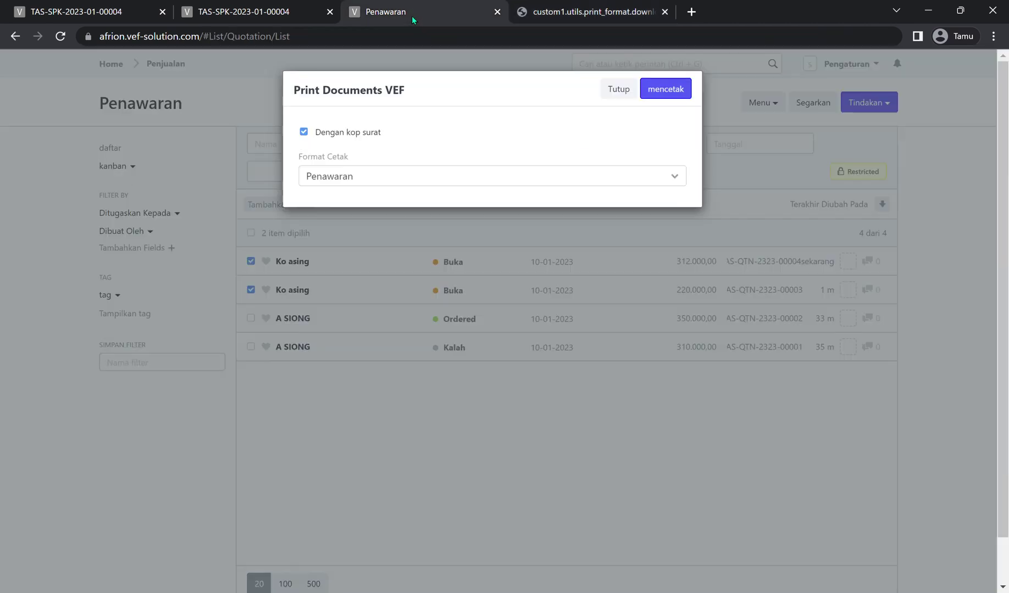
Step: Close the print settings, check TAS-QTN-2323-00004, then open Ko asing quotation TAS-QTN-2323-00003
{"action": "left_click", "coordinate": [616, 93]}
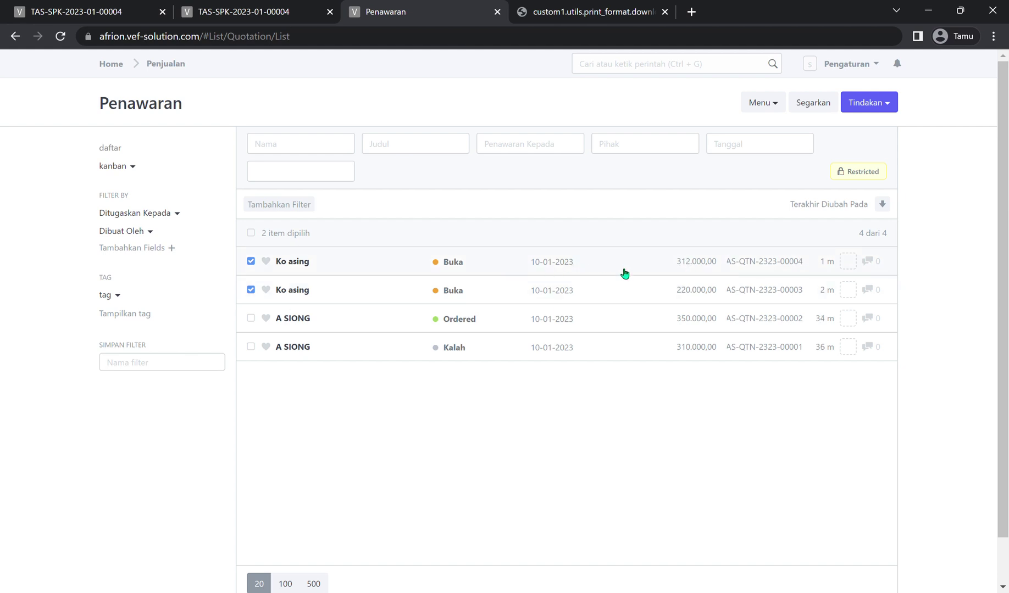
{"action": "left_click", "coordinate": [292, 262]}
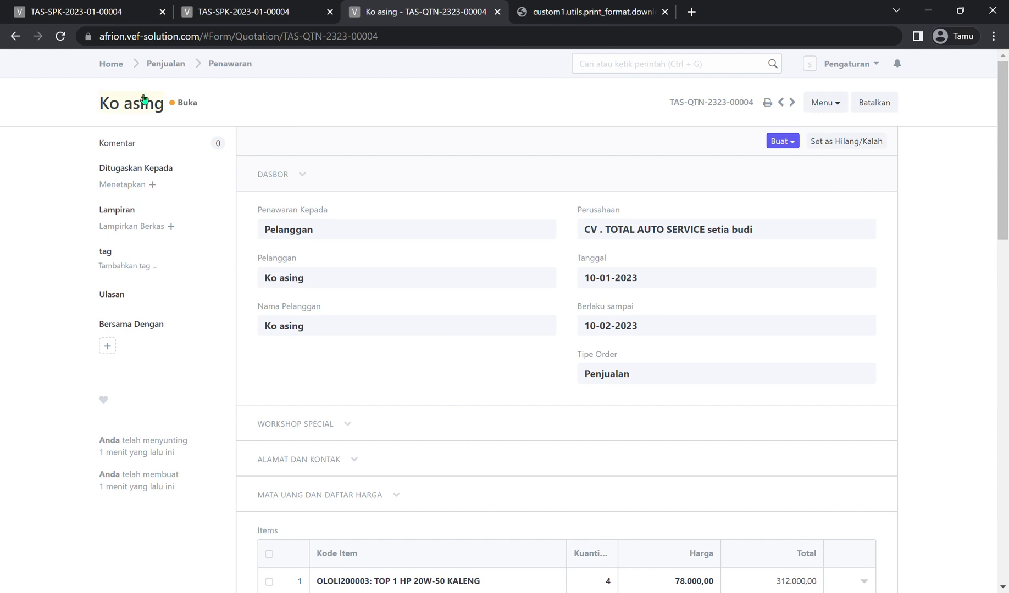
{"action": "left_click", "coordinate": [16, 36]}
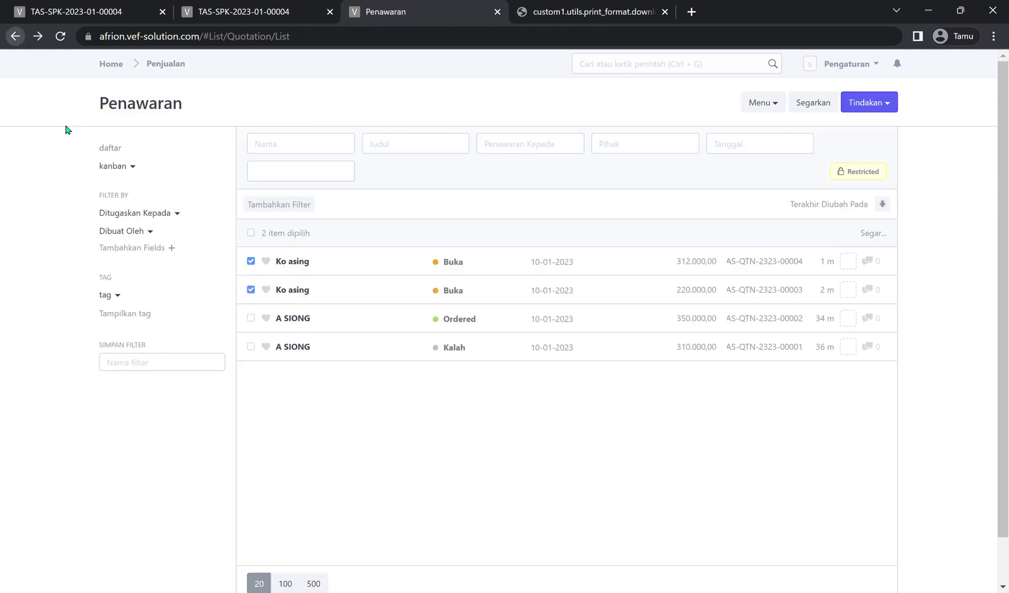
{"action": "left_click", "coordinate": [289, 299]}
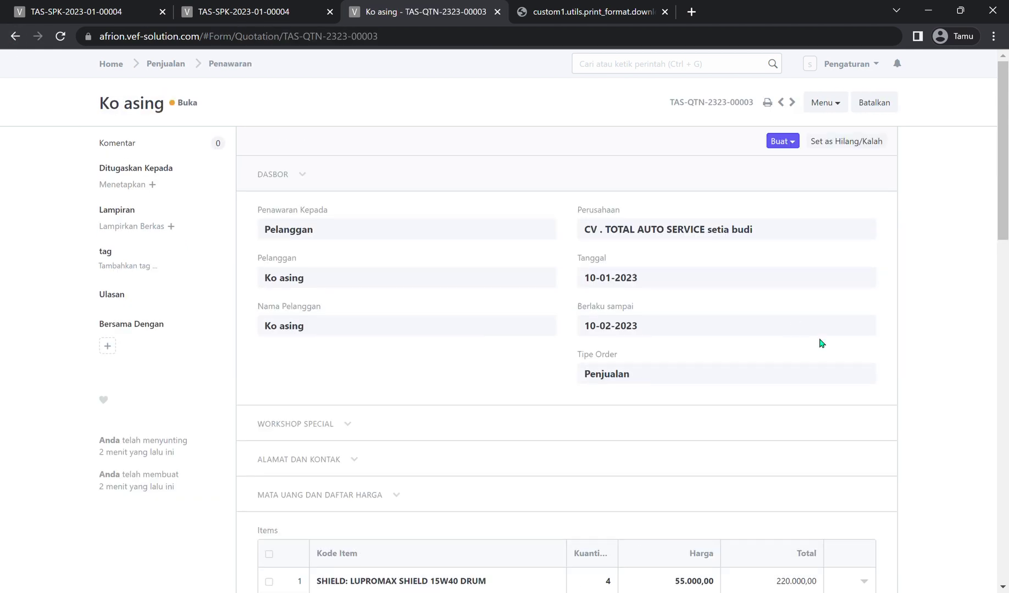
Step: Mark TAS-QTN-2323-00003 as Hilang/Kalah with the lost reason 'memilih pilihan lainnya'
{"action": "left_click", "coordinate": [838, 148]}
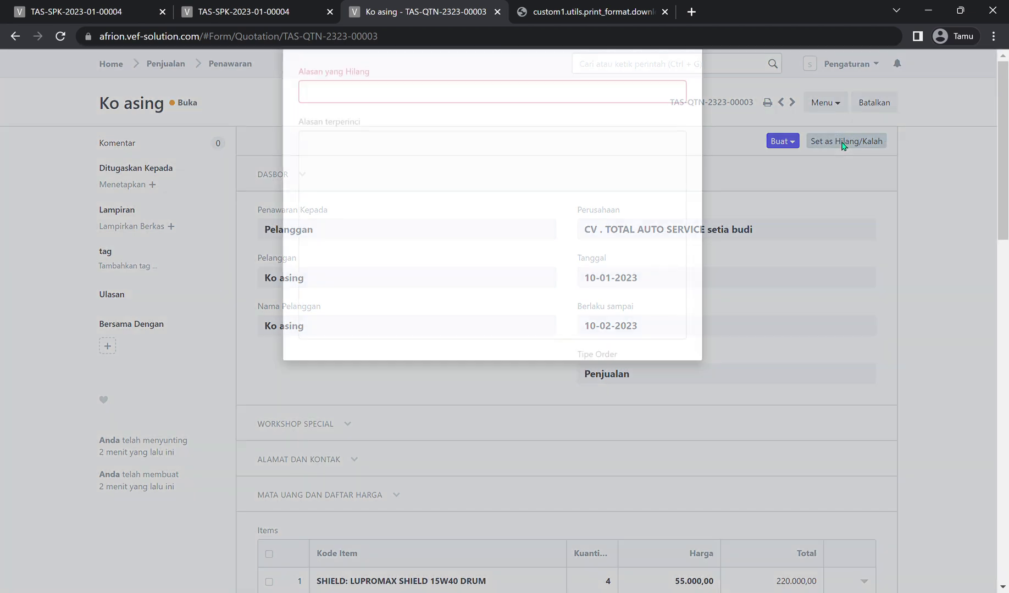
{"action": "left_click", "coordinate": [393, 151]}
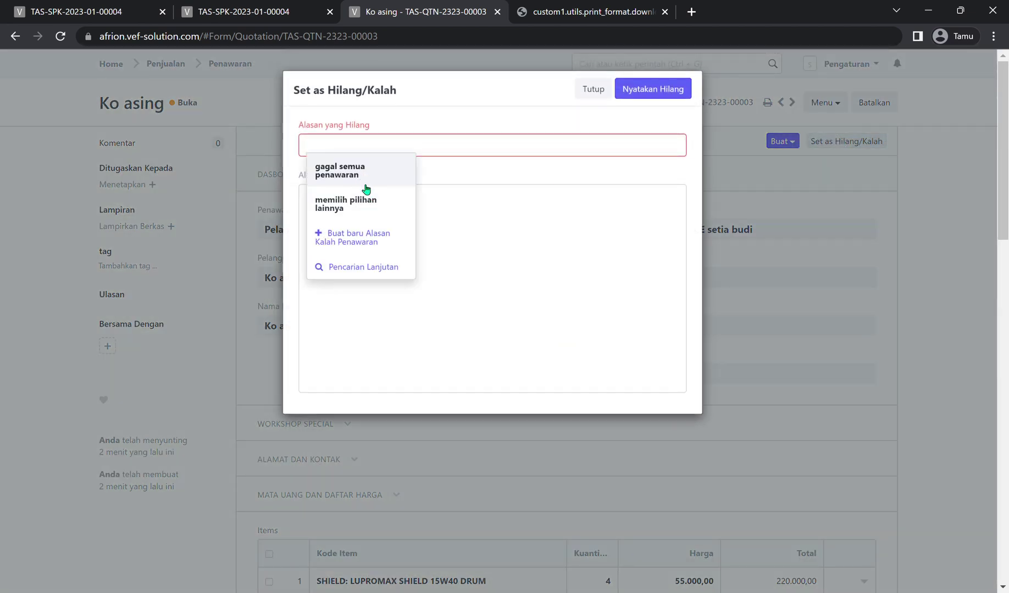
{"action": "left_click", "coordinate": [362, 212]}
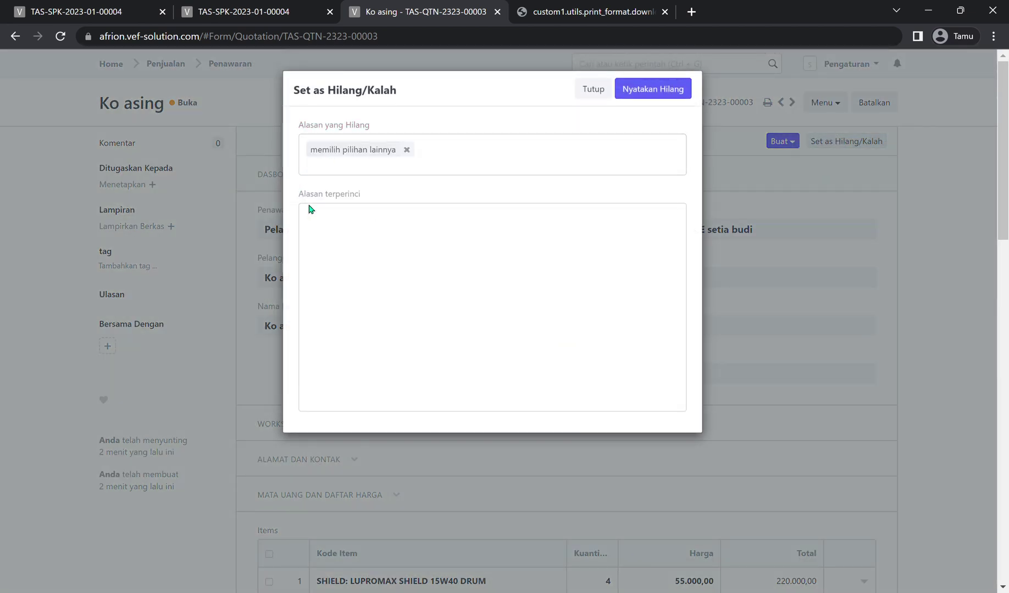
{"action": "left_click", "coordinate": [549, 254]}
{"action": "left_click", "coordinate": [652, 89]}
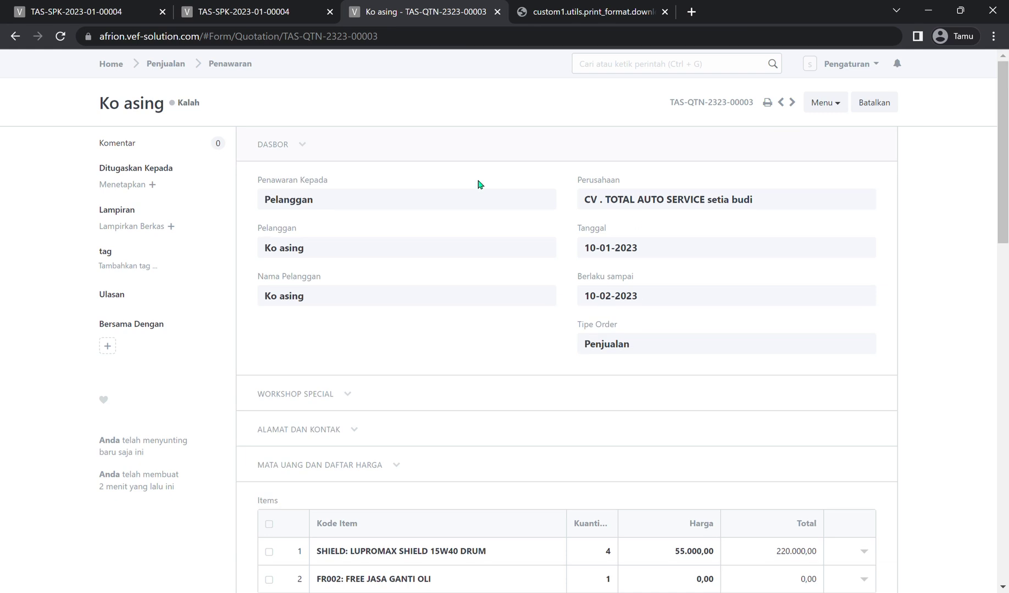
Step: Expand the lost quotation's dashboard, preview its printout, and return to the Penawaran list
{"action": "left_click", "coordinate": [301, 149]}
{"action": "scroll", "coordinate": [555, 281], "scroll_direction": "down", "scroll_amount": 5}
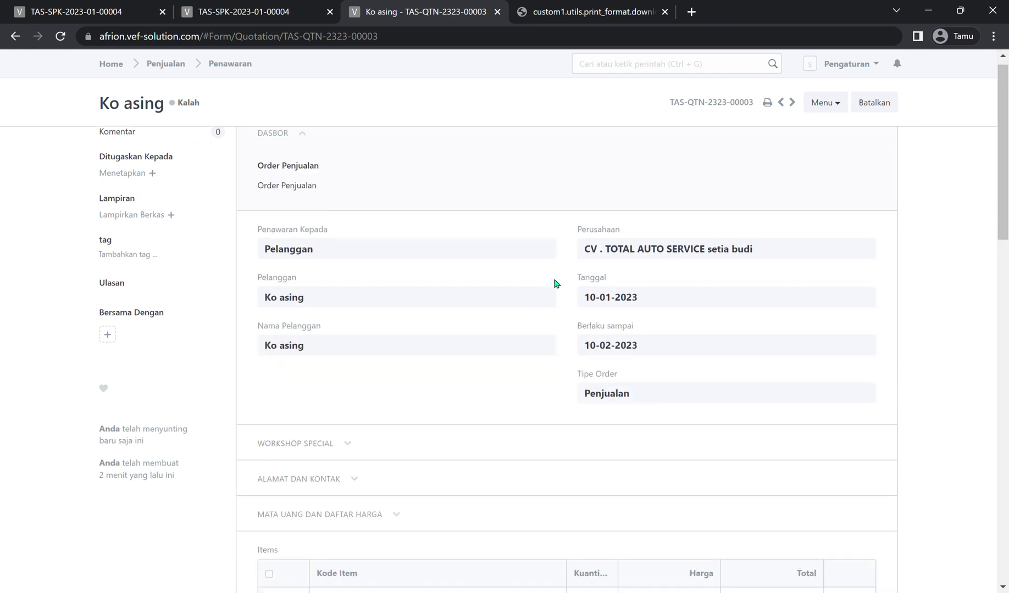
{"action": "scroll", "coordinate": [538, 225], "scroll_direction": "up", "scroll_amount": 5}
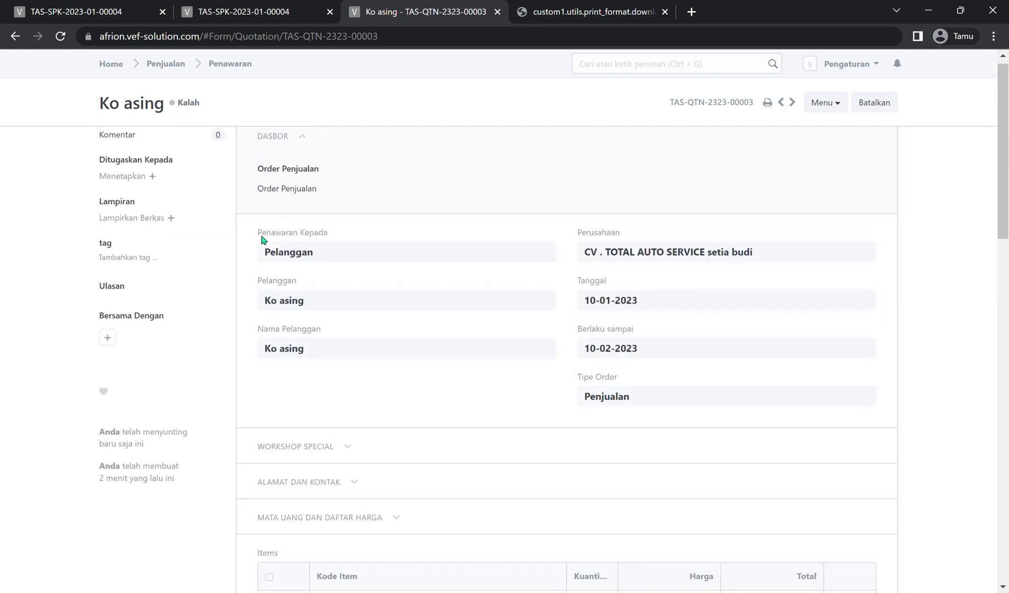
{"action": "left_click", "coordinate": [767, 102]}
{"action": "scroll", "coordinate": [428, 311], "scroll_direction": "down", "scroll_amount": 2}
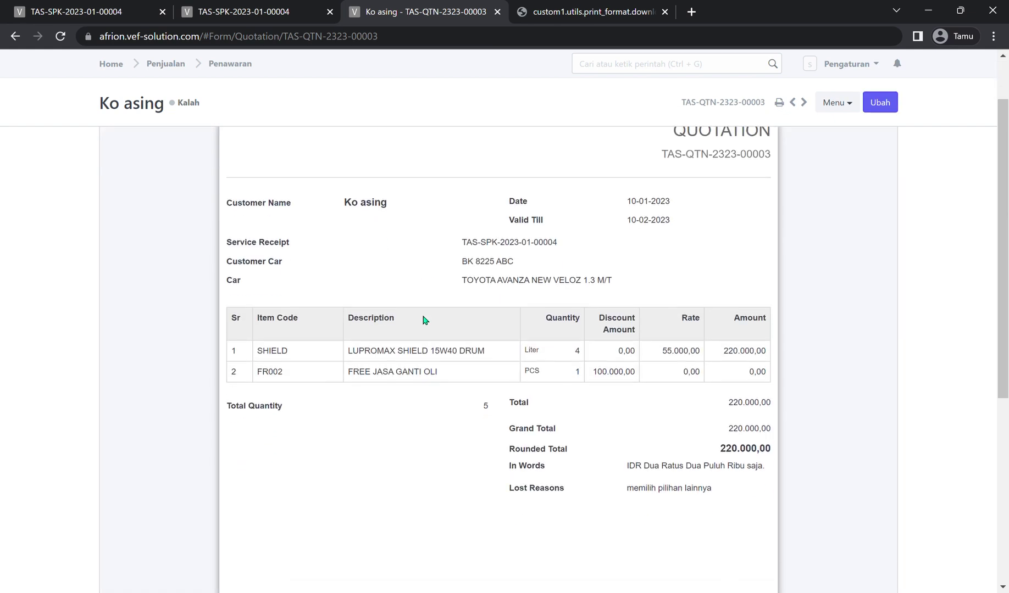
{"action": "scroll", "coordinate": [422, 323], "scroll_direction": "down", "scroll_amount": 4}
{"action": "scroll", "coordinate": [421, 324], "scroll_direction": "up", "scroll_amount": 4}
{"action": "left_click", "coordinate": [223, 66]}
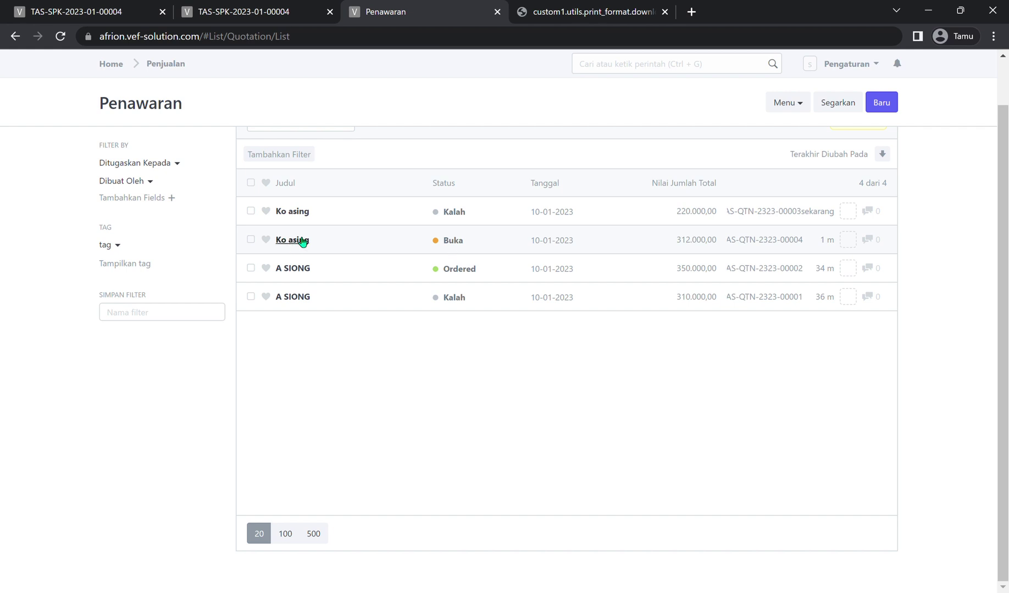
Step: Open the still-open 312.000,00 quotation TAS-QTN-2323-00004 and review its details
{"action": "left_click", "coordinate": [300, 292]}
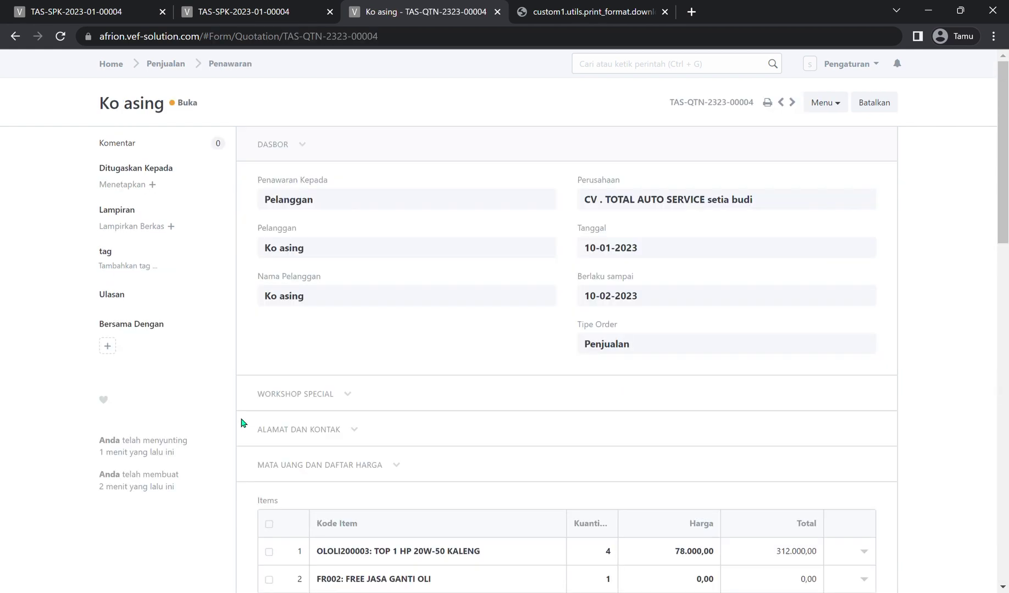
{"action": "scroll", "coordinate": [581, 277], "scroll_direction": "down", "scroll_amount": 12}
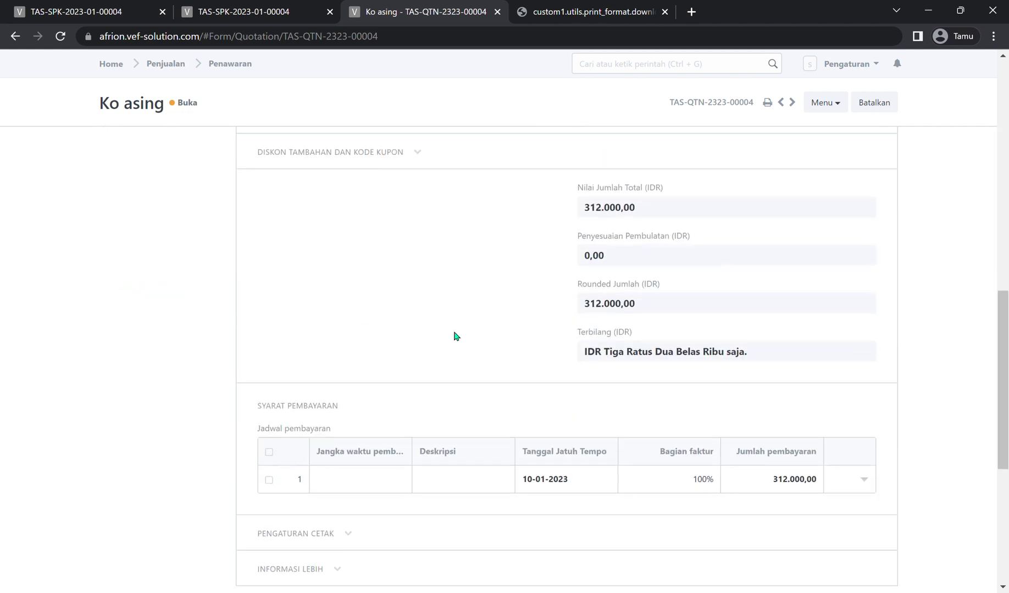
{"action": "scroll", "coordinate": [454, 337], "scroll_direction": "down", "scroll_amount": 6}
{"action": "scroll", "coordinate": [462, 335], "scroll_direction": "up", "scroll_amount": 3}
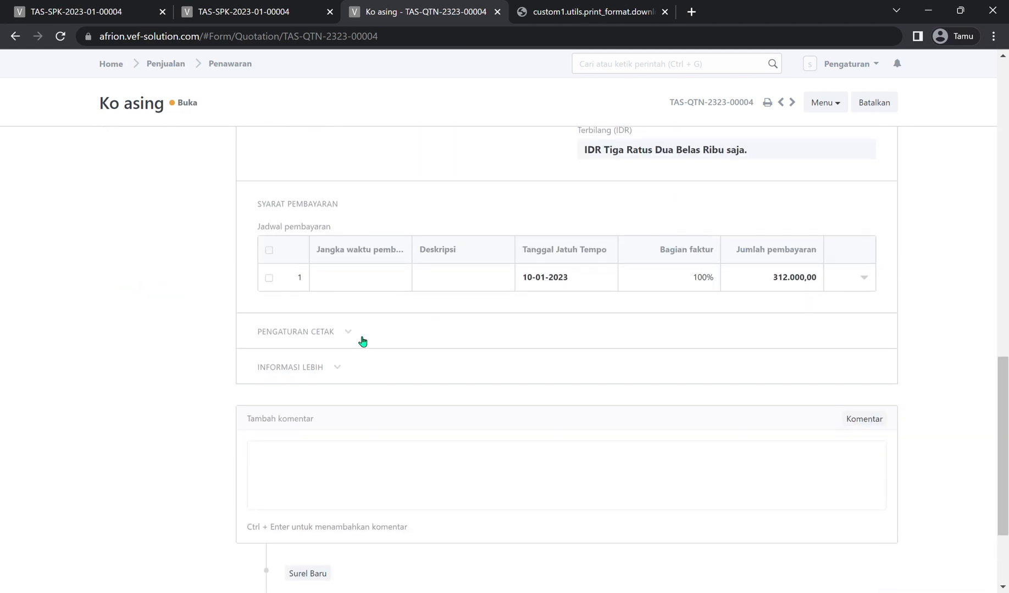
{"action": "scroll", "coordinate": [362, 341], "scroll_direction": "up", "scroll_amount": 5}
{"action": "scroll", "coordinate": [444, 333], "scroll_direction": "down", "scroll_amount": 1}
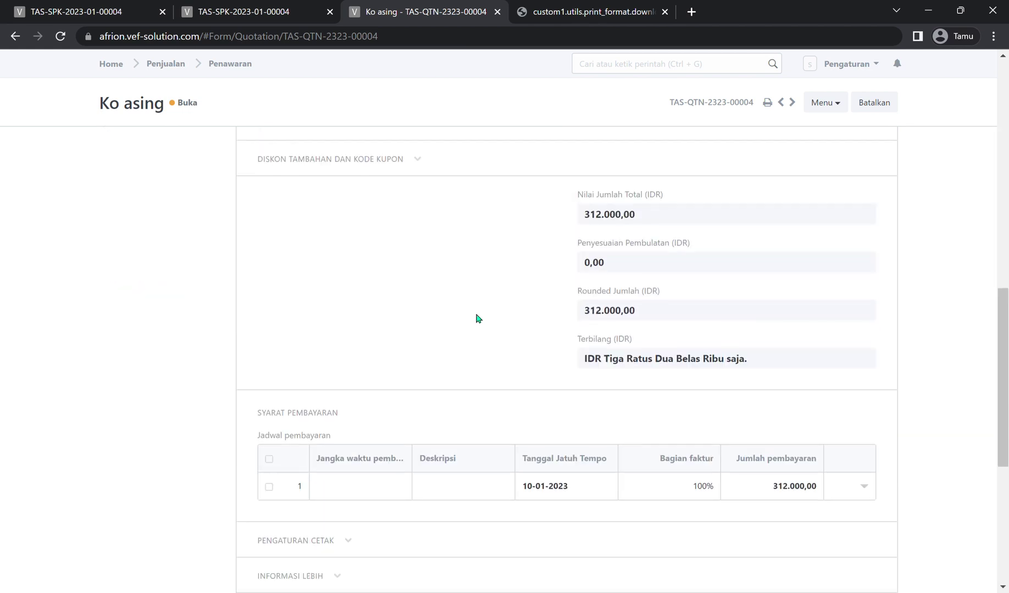
{"action": "scroll", "coordinate": [495, 319], "scroll_direction": "down", "scroll_amount": 1}
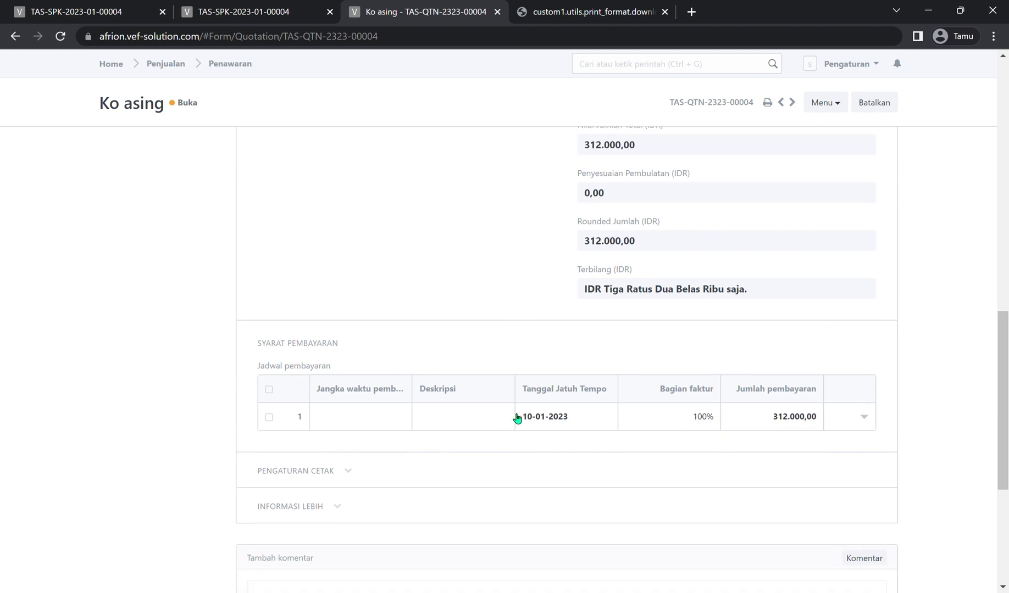
{"action": "scroll", "coordinate": [361, 447], "scroll_direction": "up", "scroll_amount": 12}
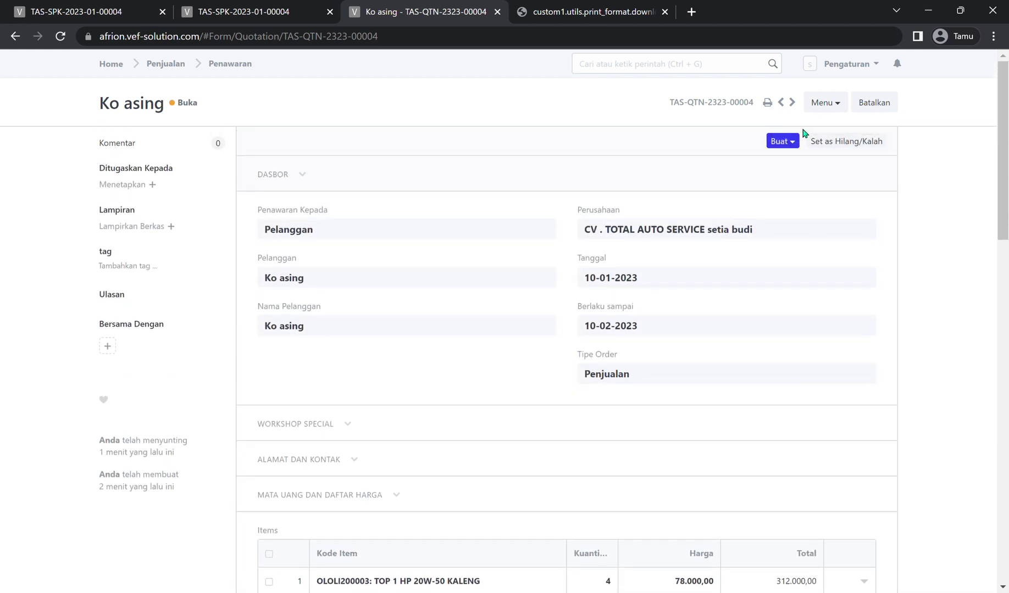
{"action": "left_click", "coordinate": [823, 107]}
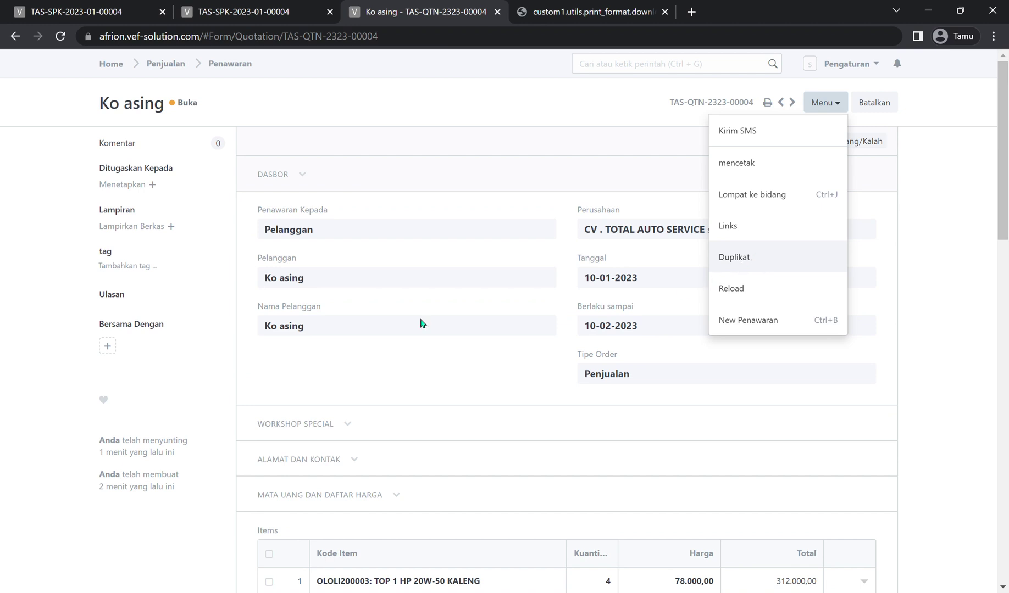
Step: Duplicate the quotation as a new draft and clear row 1's item code
{"action": "left_click", "coordinate": [754, 260]}
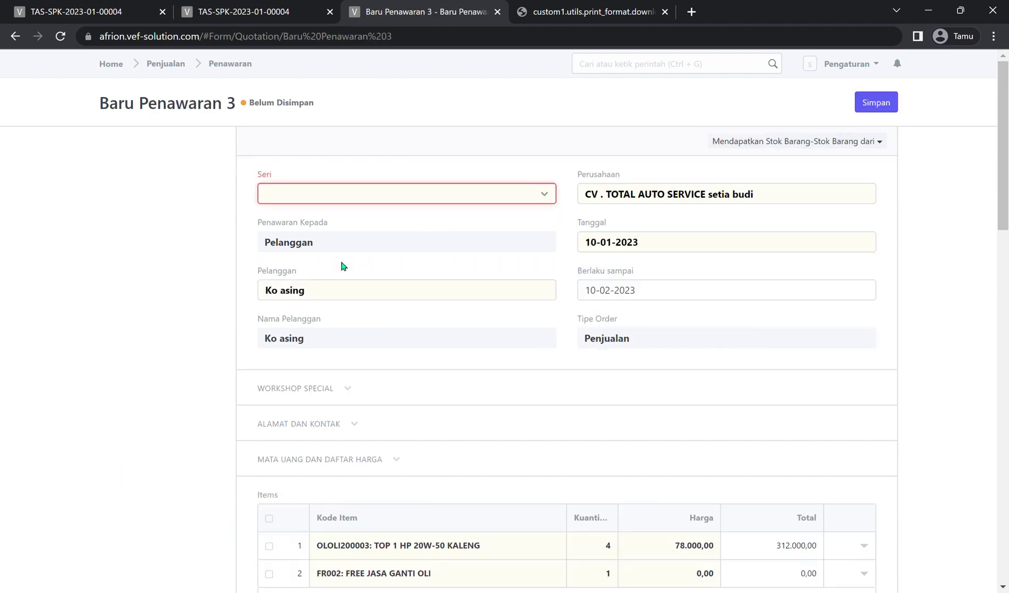
{"action": "scroll", "coordinate": [418, 357], "scroll_direction": "down", "scroll_amount": 3}
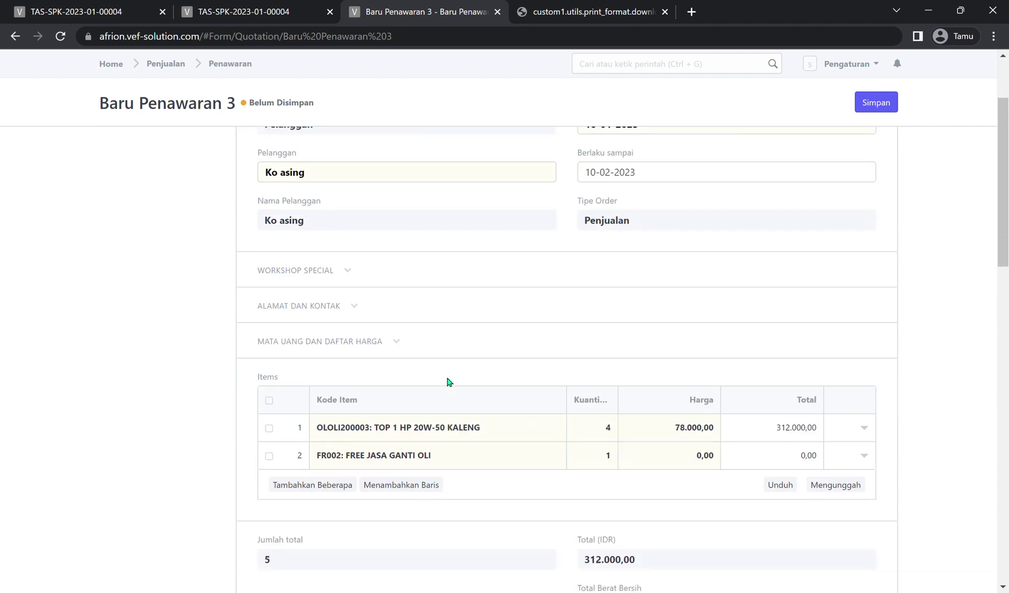
{"action": "left_click", "coordinate": [522, 413]}
{"action": "left_click_drag", "start_coordinate": [522, 415], "coordinate": [167, 410]}
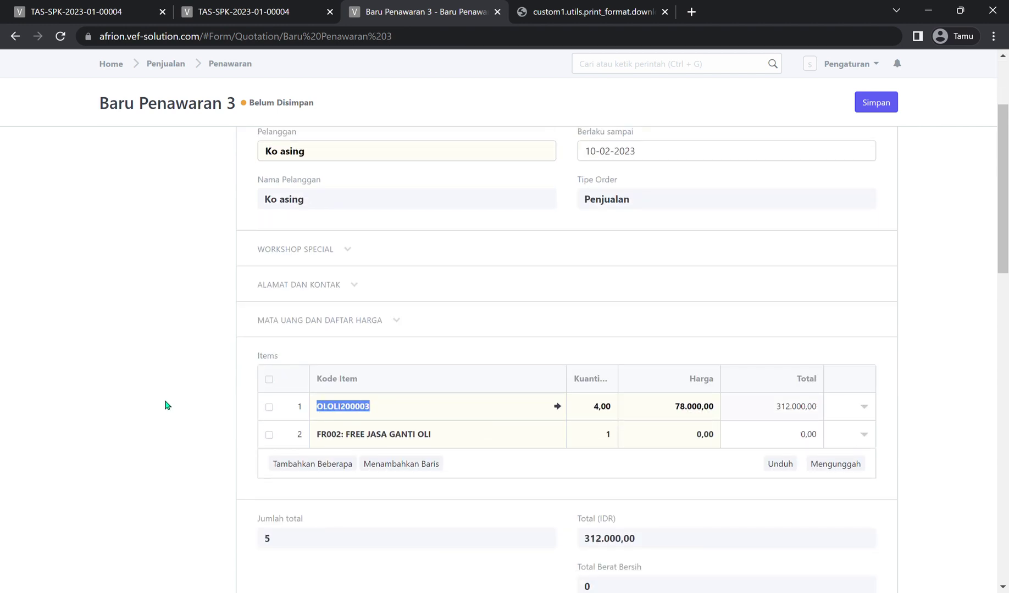
{"action": "key", "text": "BackSpace"}
Step: Set row 1's item to OLOLI500001 TGMO 15W-40, replacing a wrongly picked item
{"action": "type", "text": "15w"}
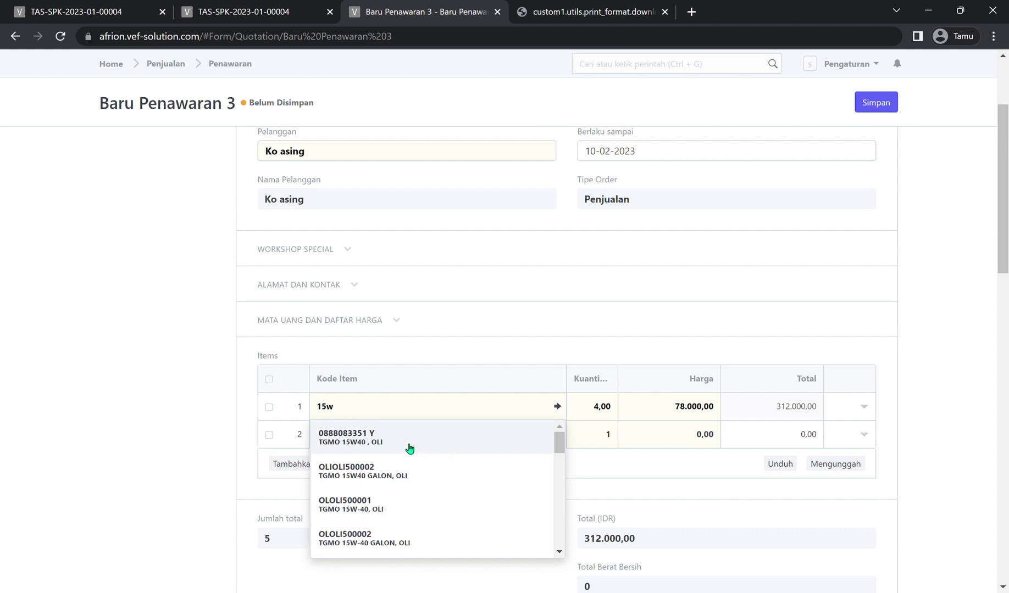
{"action": "left_click", "coordinate": [409, 445]}
{"action": "mouse_move", "coordinate": [448, 415]}
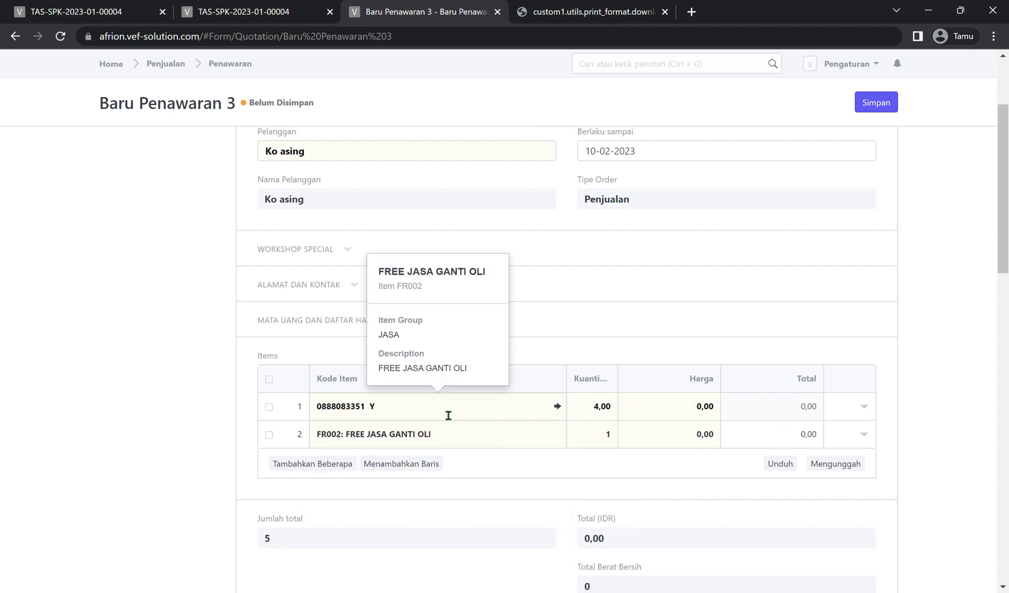
{"action": "left_click_drag", "start_coordinate": [437, 417], "coordinate": [269, 415]}
{"action": "key", "text": "BackSpace"}
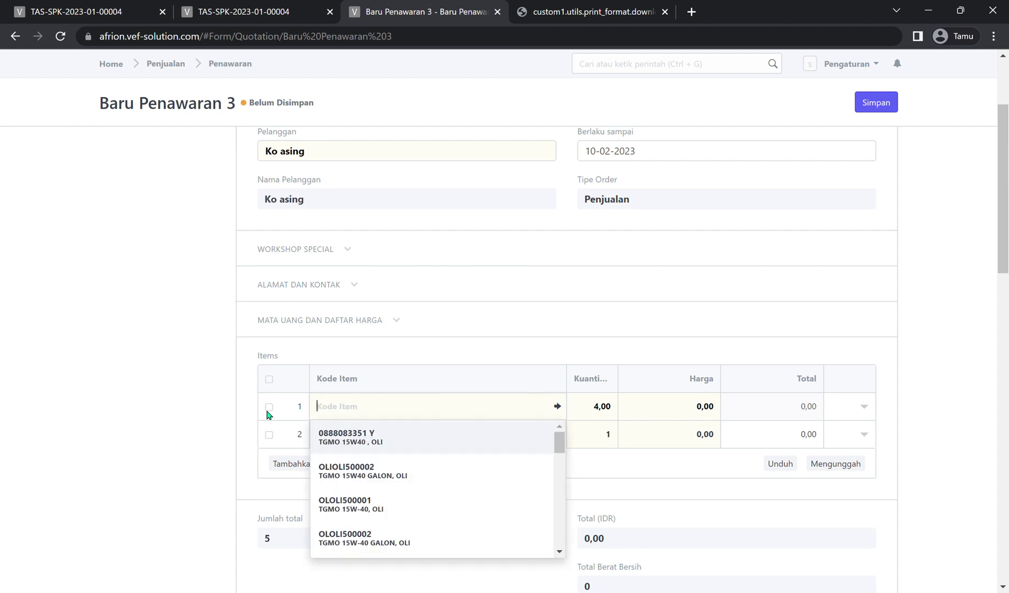
{"action": "type", "text": "15w"}
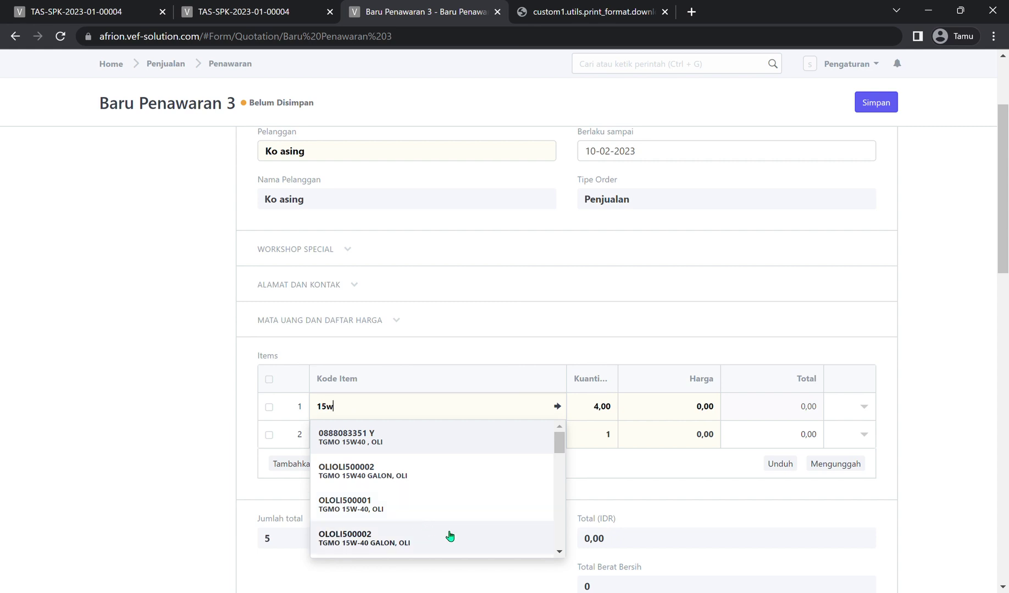
{"action": "left_click", "coordinate": [415, 514]}
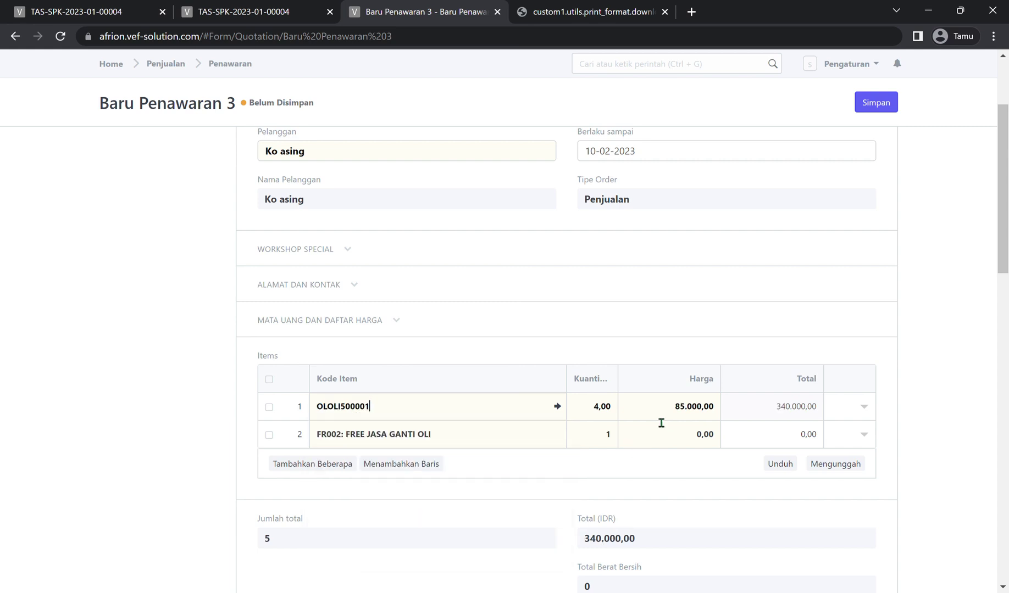
{"action": "scroll", "coordinate": [642, 413], "scroll_direction": "down", "scroll_amount": 6}
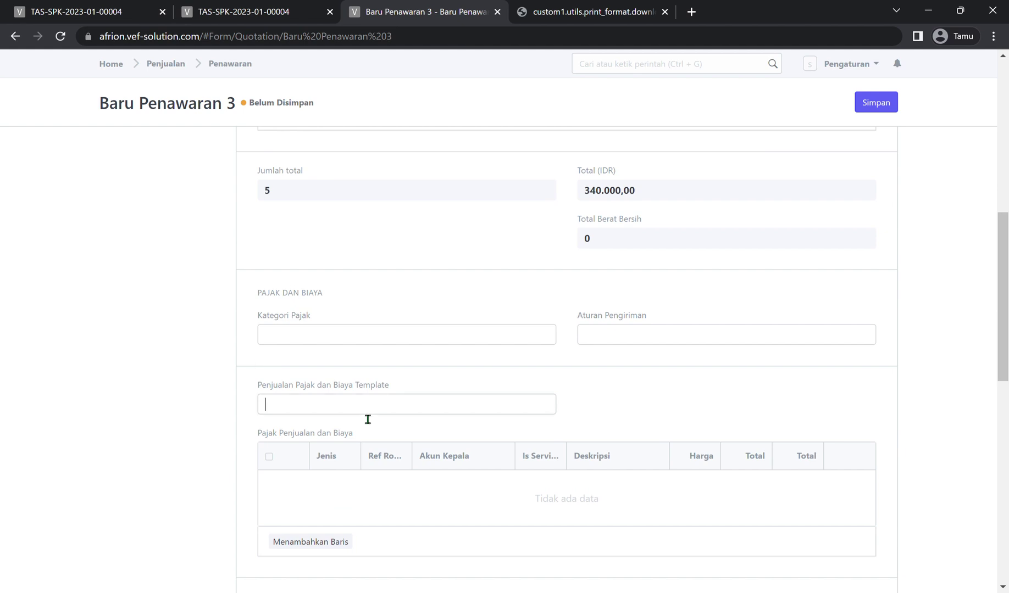
Step: Choose tax template Indonesia Tax - CV.TAS and enter 20000 as Jumlah Potongan Tambahan
{"action": "scroll", "coordinate": [425, 419], "scroll_direction": "down", "scroll_amount": 2}
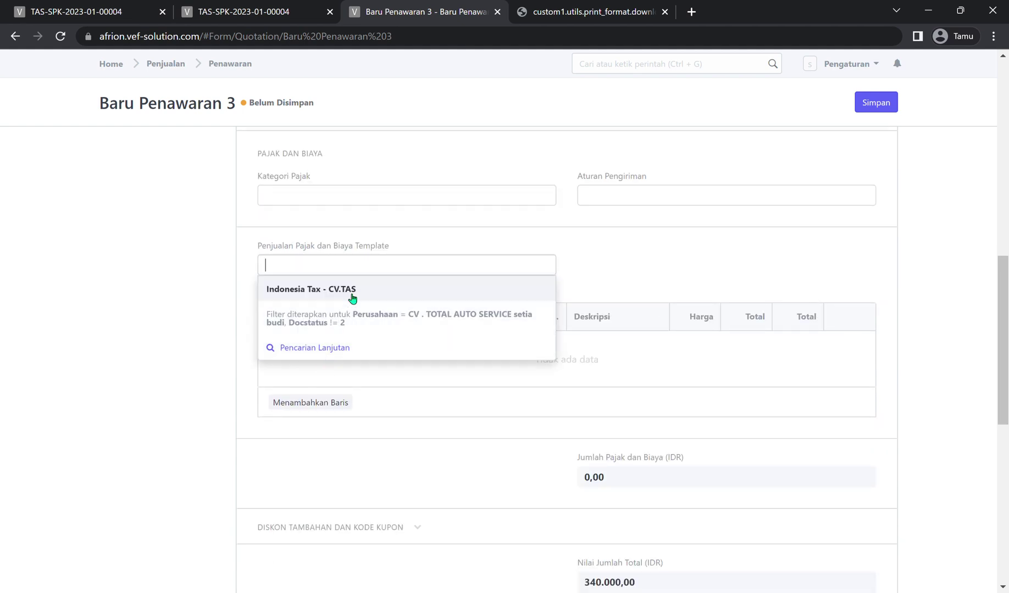
{"action": "left_click", "coordinate": [352, 290]}
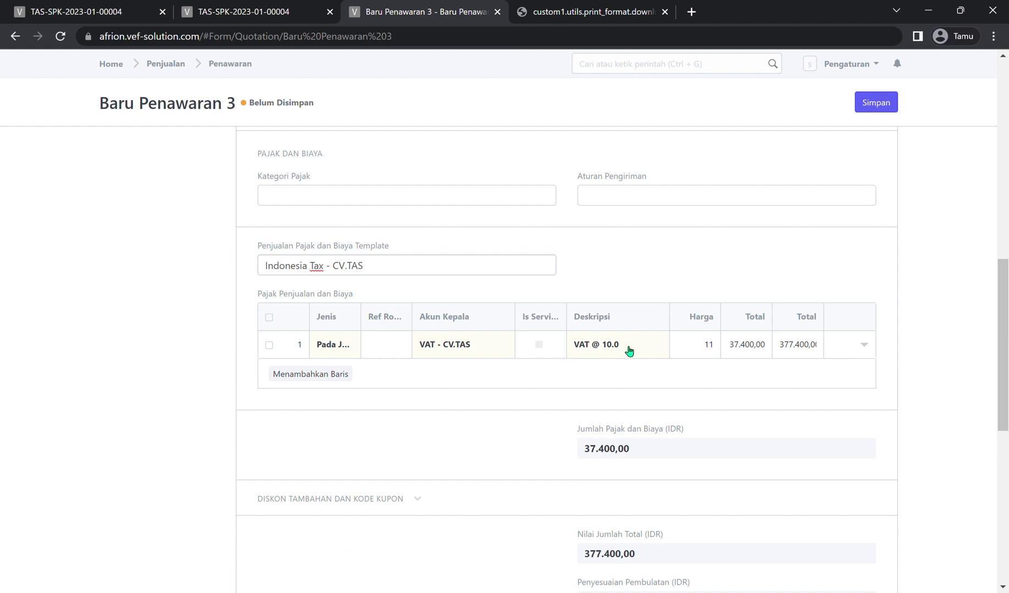
{"action": "scroll", "coordinate": [407, 447], "scroll_direction": "down", "scroll_amount": 2}
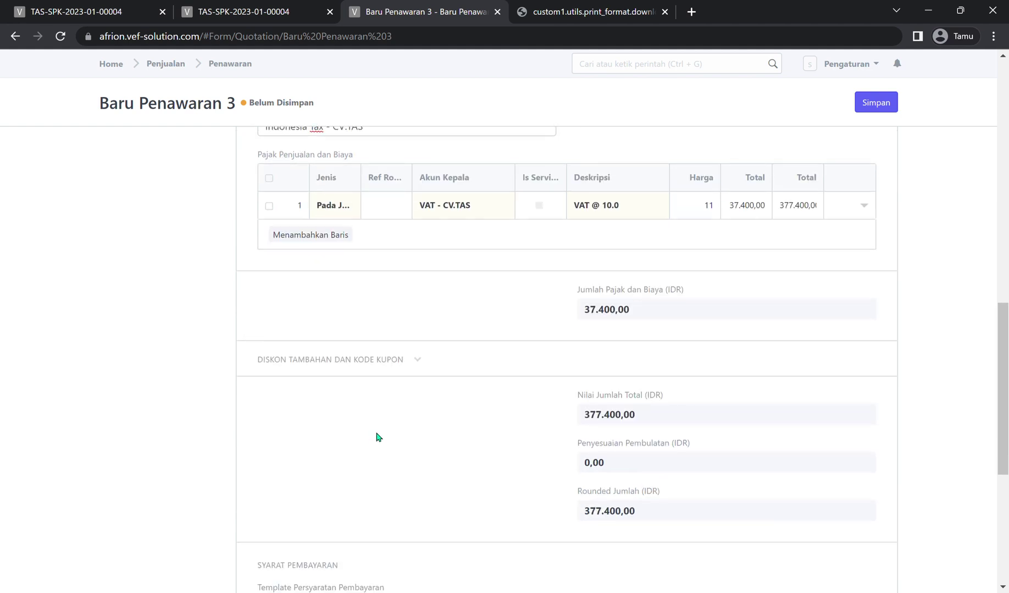
{"action": "left_click", "coordinate": [416, 358]}
{"action": "scroll", "coordinate": [340, 437], "scroll_direction": "down", "scroll_amount": 1}
{"action": "scroll", "coordinate": [346, 431], "scroll_direction": "down", "scroll_amount": 1}
{"action": "left_click", "coordinate": [635, 318]}
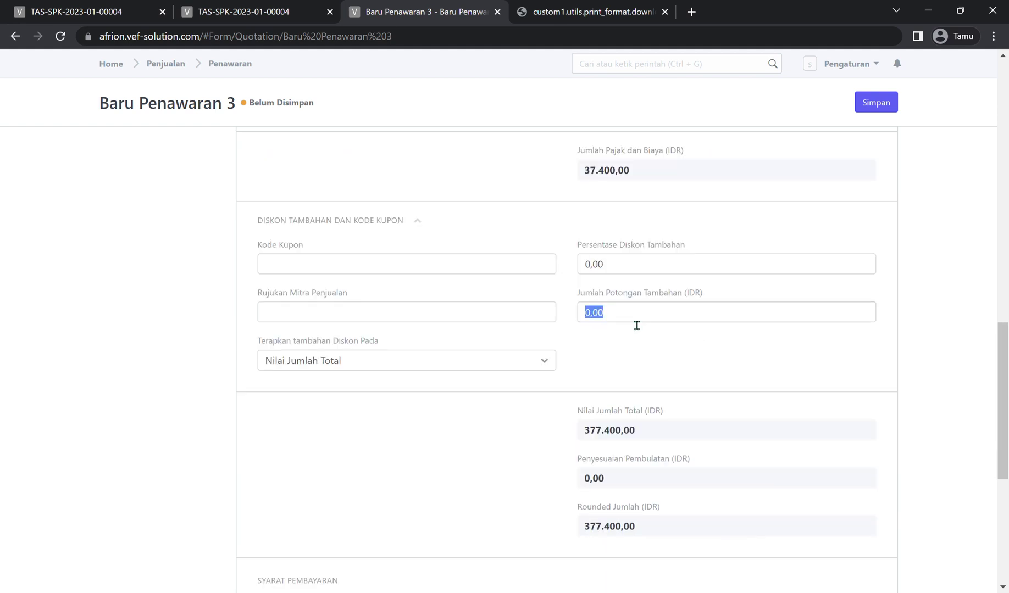
{"action": "type", "text": "20000"}
{"action": "left_click", "coordinate": [650, 370]}
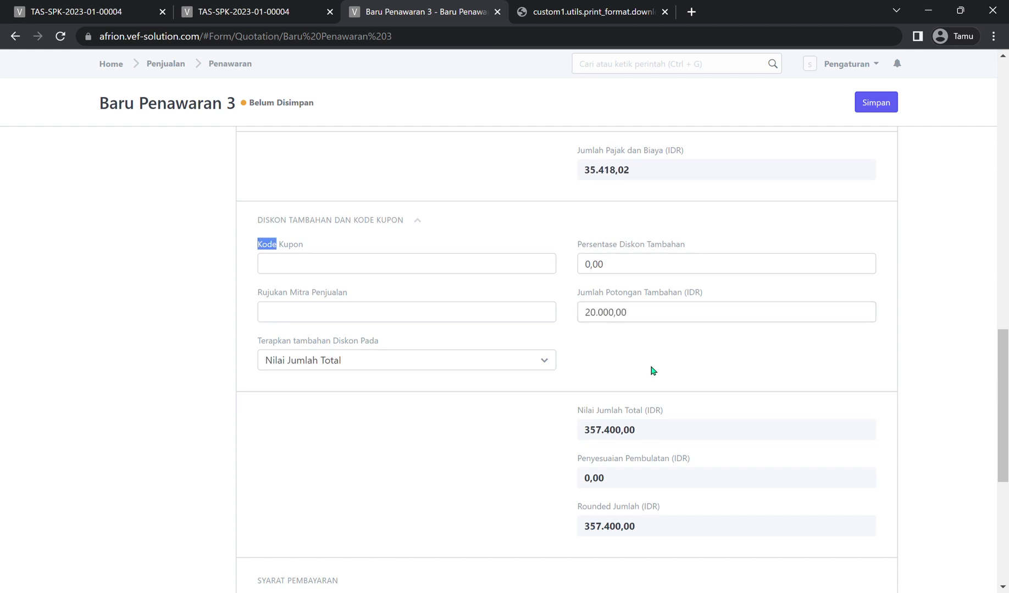
{"action": "scroll", "coordinate": [256, 523], "scroll_direction": "down", "scroll_amount": 3}
{"action": "left_click", "coordinate": [346, 417]}
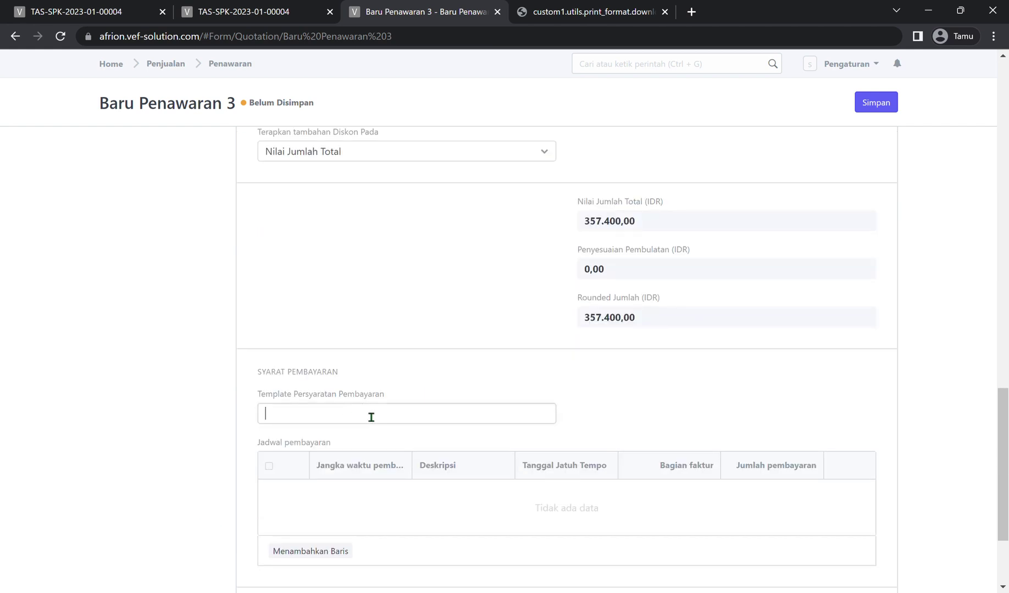
Step: Set Default Payment Term - N30 and the 'Syarat dan Ketentuan Penawaran RM 2' terms
{"action": "left_click", "coordinate": [385, 472]}
{"action": "scroll", "coordinate": [550, 473], "scroll_direction": "down", "scroll_amount": 2}
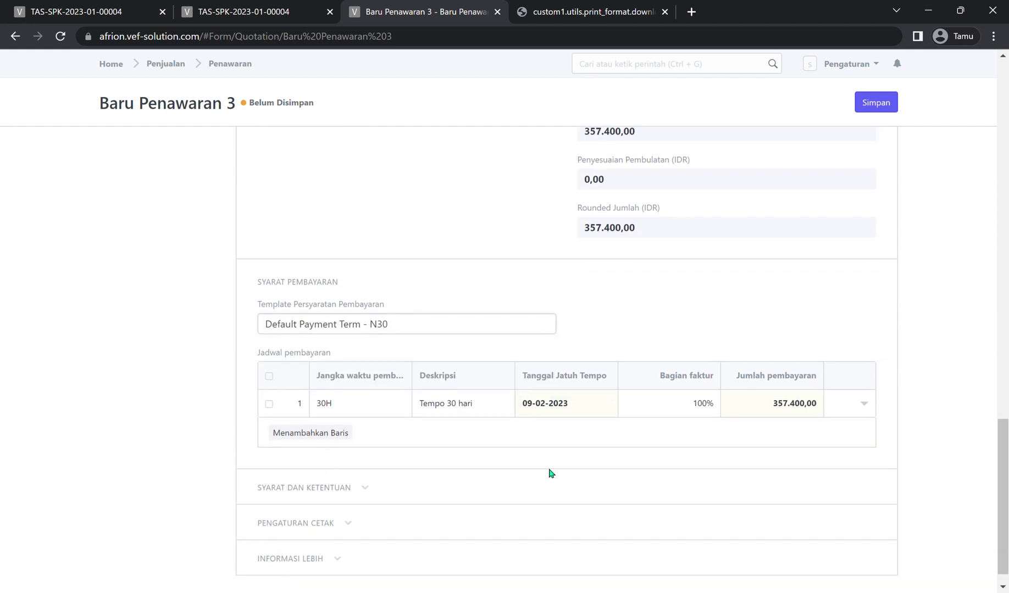
{"action": "left_click", "coordinate": [372, 465]}
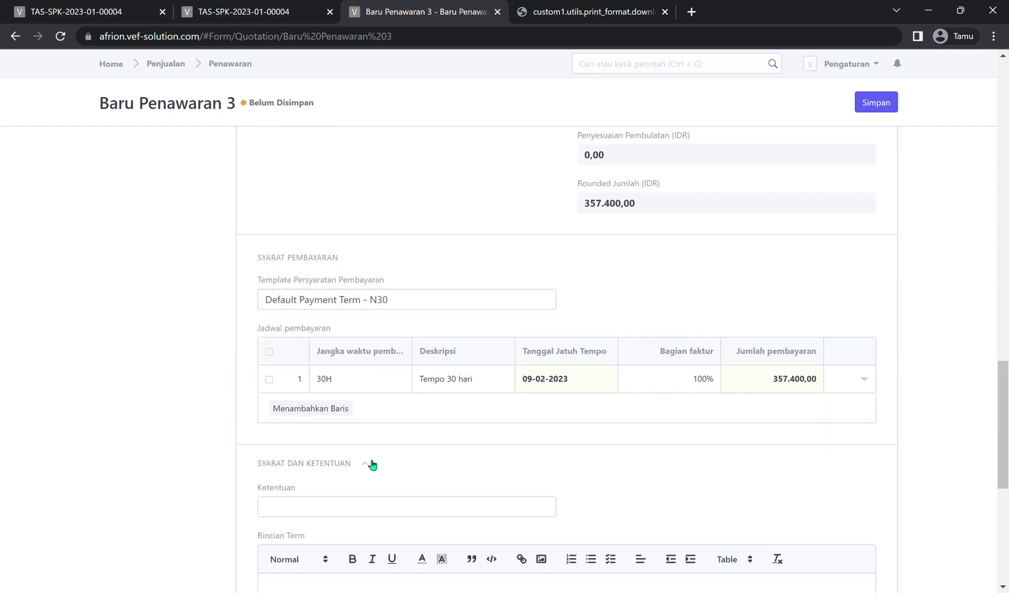
{"action": "scroll", "coordinate": [368, 451], "scroll_direction": "down", "scroll_amount": 4}
{"action": "left_click", "coordinate": [333, 308]}
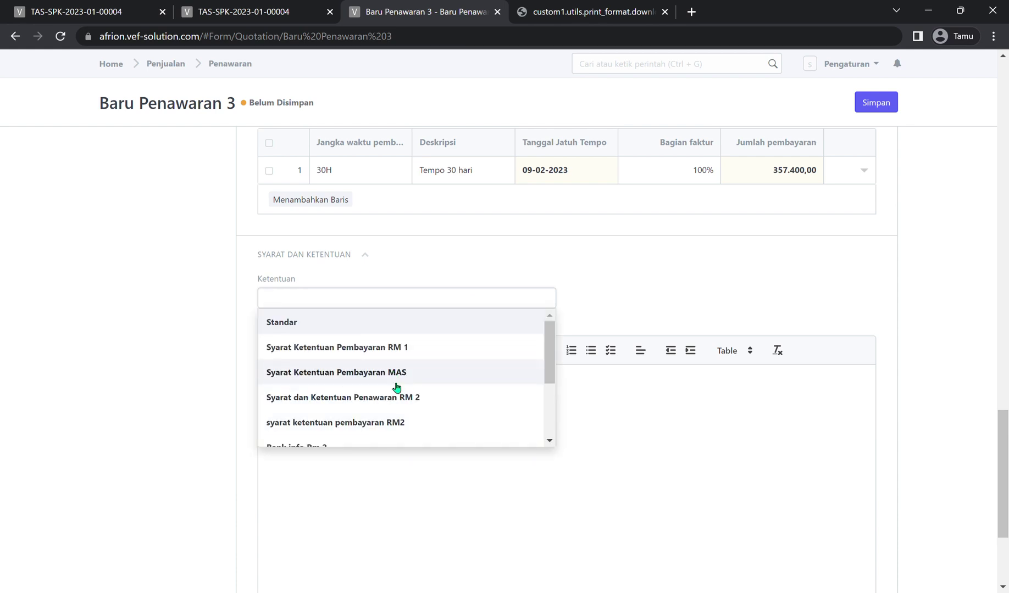
{"action": "scroll", "coordinate": [390, 418], "scroll_direction": "down", "scroll_amount": 1}
{"action": "left_click", "coordinate": [459, 330]}
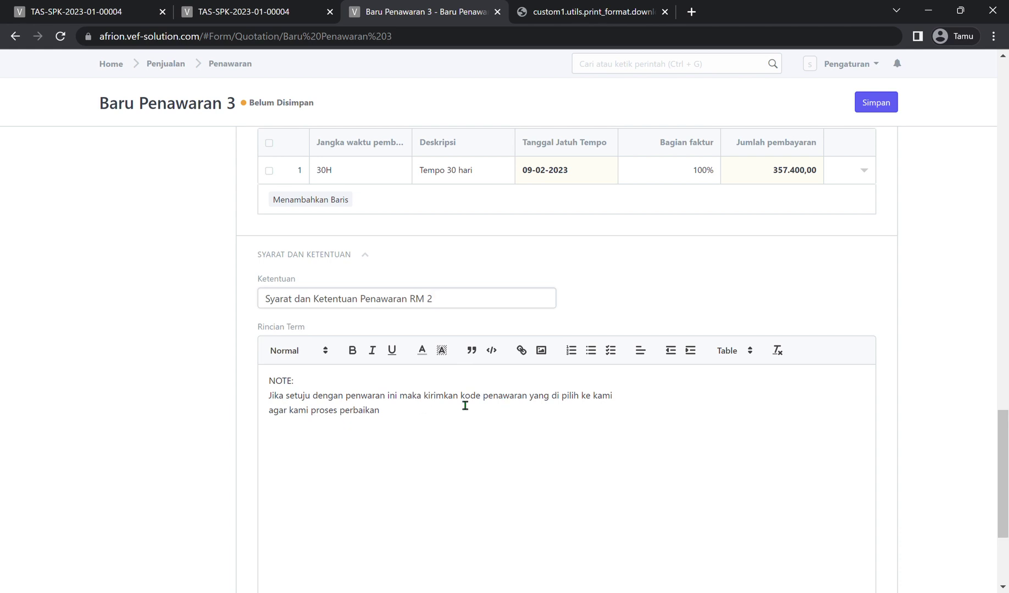
Step: Set the quotation's letterhead to TOTAL CAR CARE in the print settings
{"action": "scroll", "coordinate": [420, 436], "scroll_direction": "down", "scroll_amount": 3}
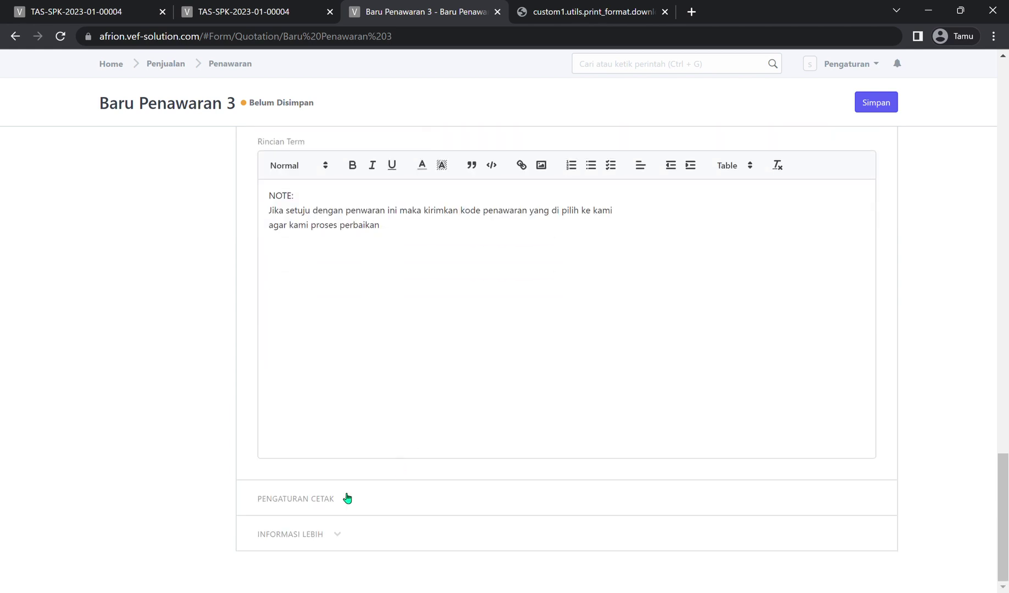
{"action": "left_click", "coordinate": [347, 499]}
{"action": "scroll", "coordinate": [281, 459], "scroll_direction": "down", "scroll_amount": 2}
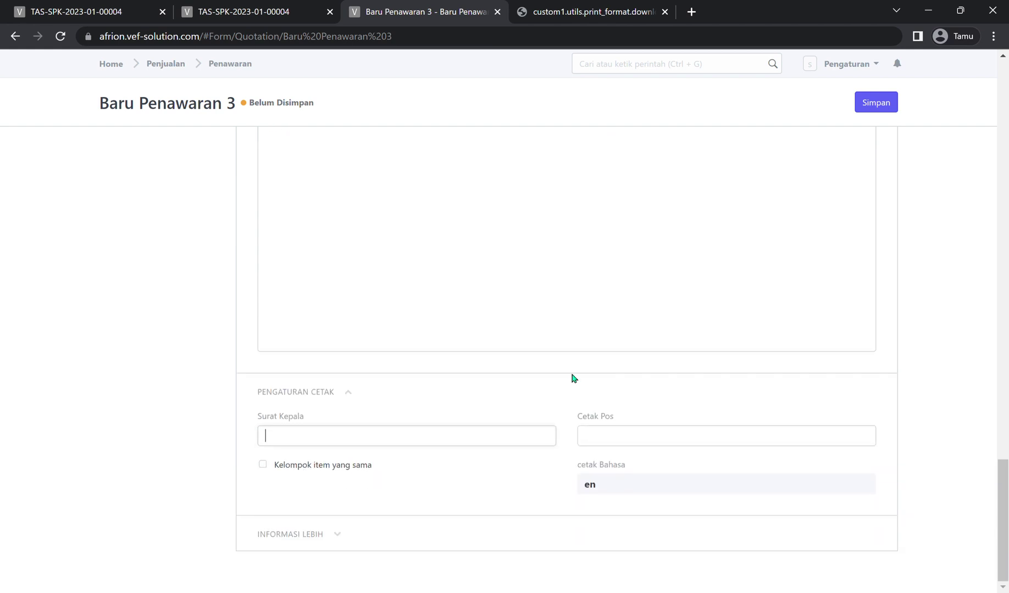
{"action": "left_click", "coordinate": [354, 437]}
{"action": "scroll", "coordinate": [362, 528], "scroll_direction": "down", "scroll_amount": 5}
{"action": "scroll", "coordinate": [362, 523], "scroll_direction": "down", "scroll_amount": 1}
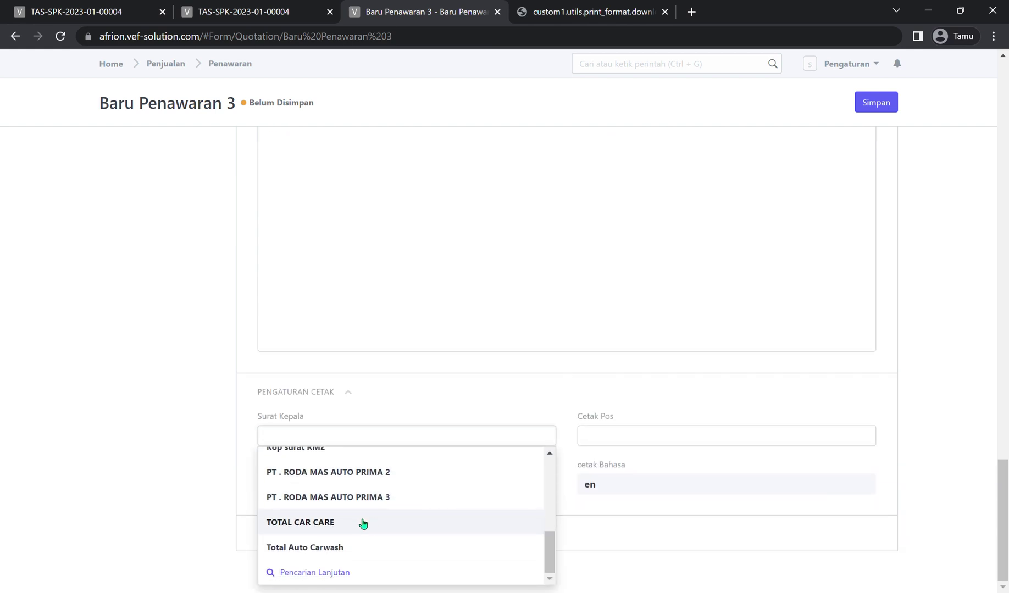
{"action": "left_click", "coordinate": [362, 524]}
Step: Dismiss the not-permitted message and save the new quotation
{"action": "left_click", "coordinate": [338, 535]}
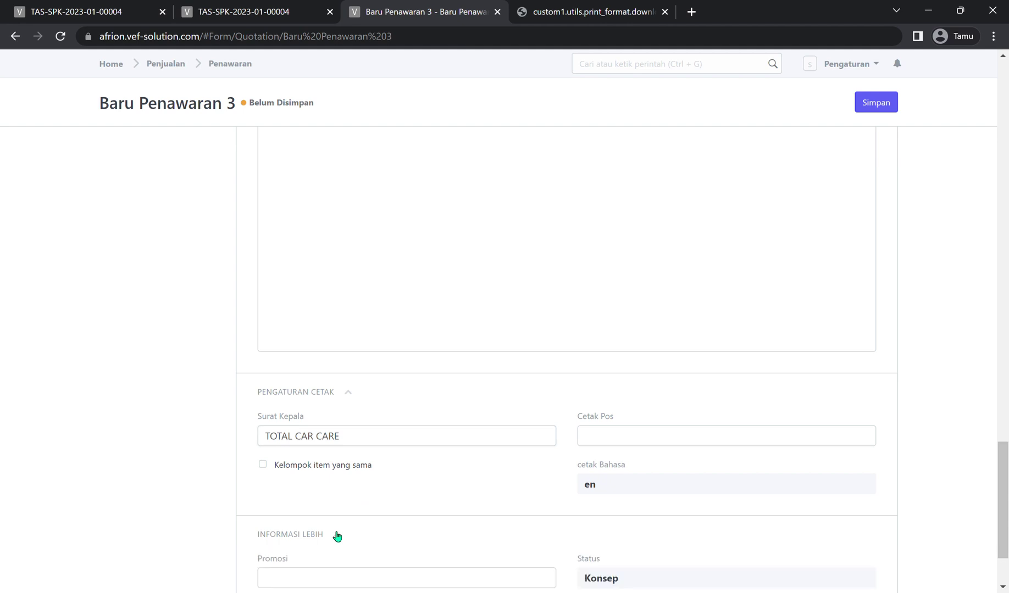
{"action": "scroll", "coordinate": [432, 504], "scroll_direction": "down", "scroll_amount": 2}
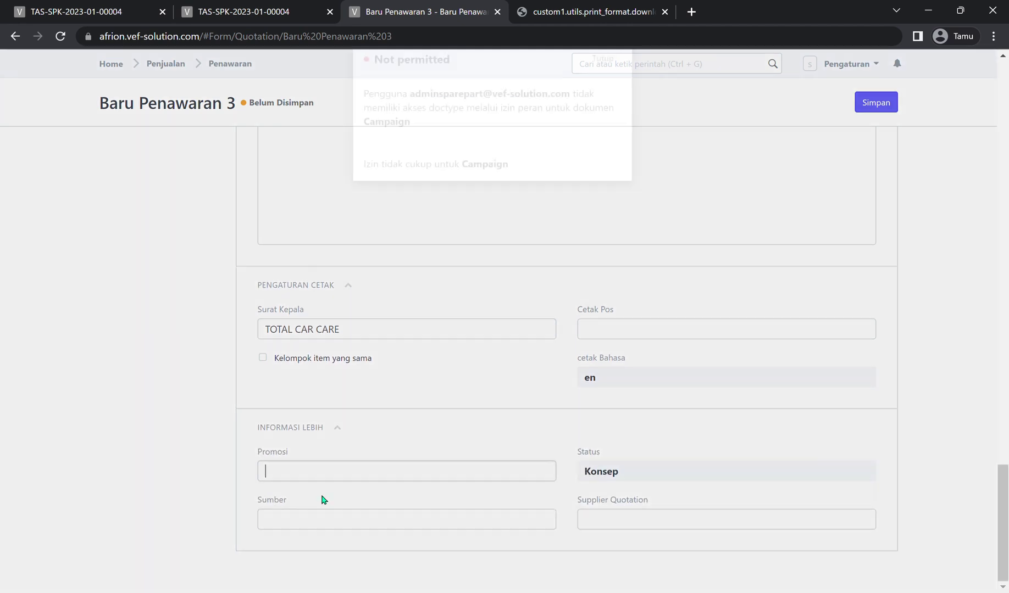
{"action": "key", "text": "Escape"}
{"action": "scroll", "coordinate": [443, 346], "scroll_direction": "up", "scroll_amount": 10}
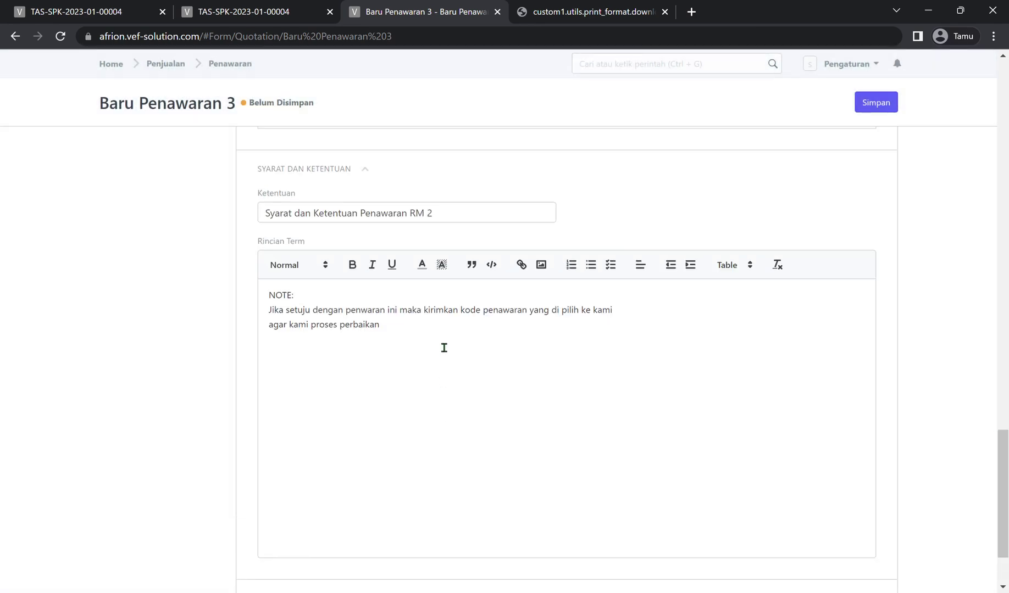
{"action": "left_click", "coordinate": [872, 104]}
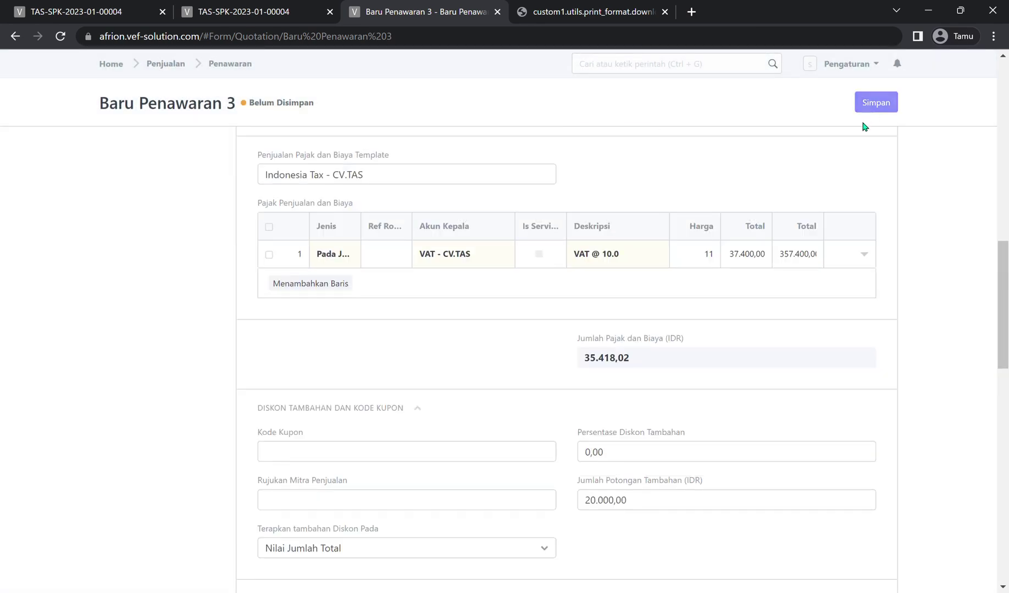
Step: Submit quotation TAS-QTN-2323-00005, confirming with Ya, and return to the Penawaran list
{"action": "left_click", "coordinate": [889, 108]}
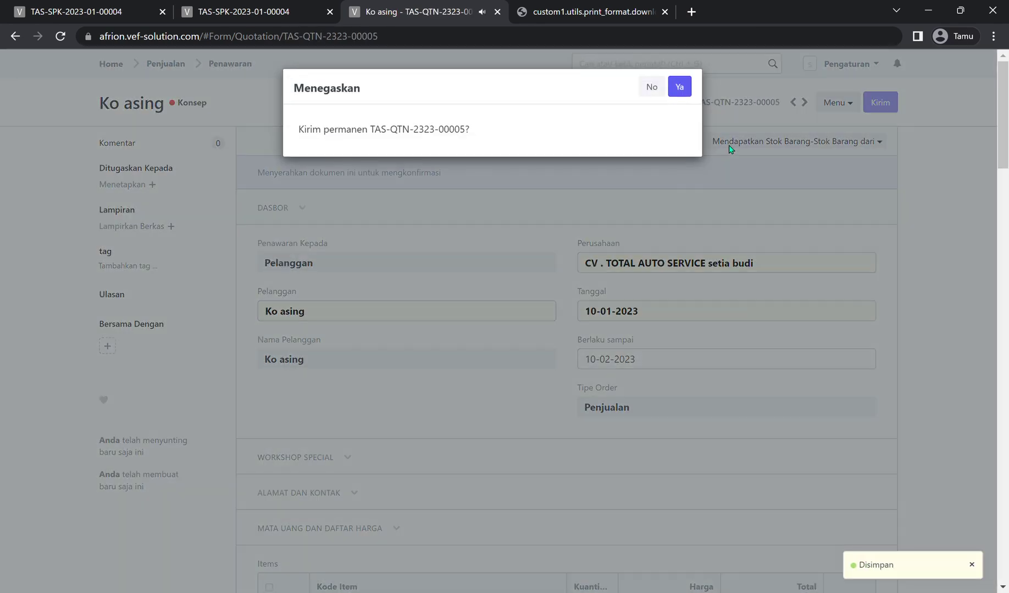
{"action": "left_click", "coordinate": [678, 90]}
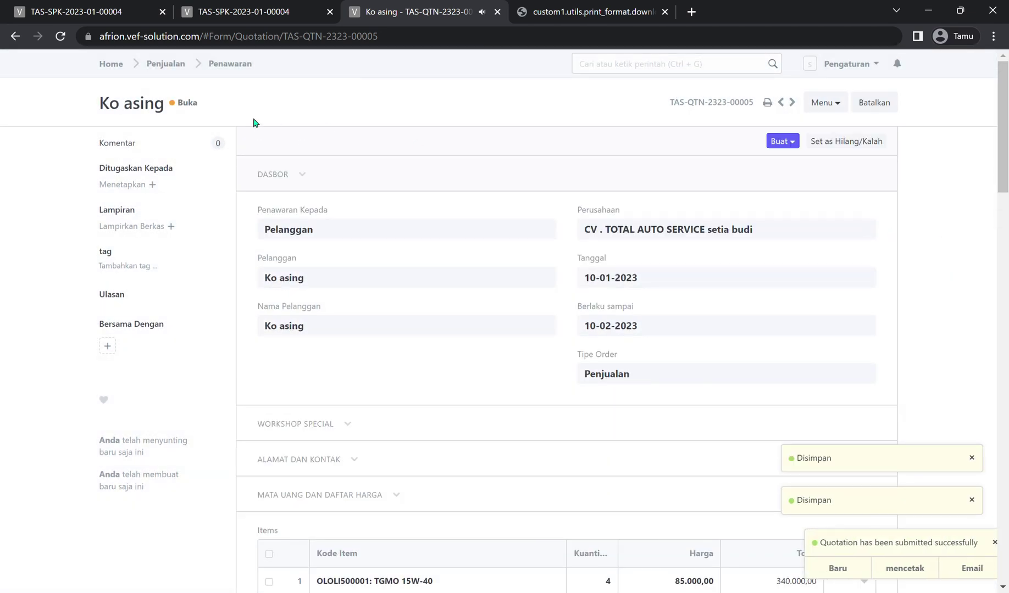
{"action": "left_click", "coordinate": [246, 73]}
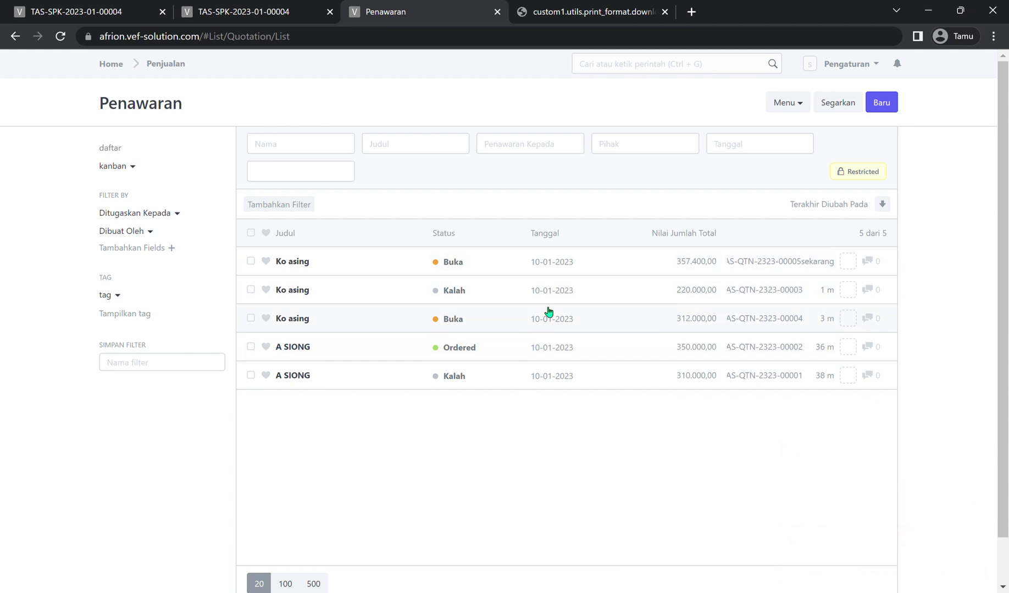
Step: Reopen the newest Ko asing quotation to review it, then go back to the list
{"action": "left_click", "coordinate": [300, 264]}
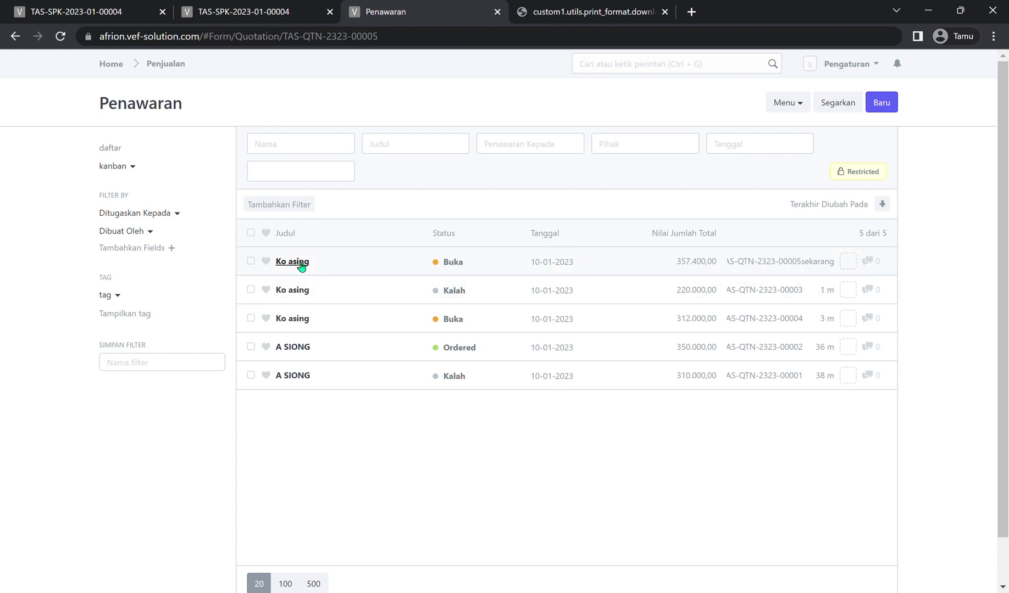
{"action": "scroll", "coordinate": [464, 445], "scroll_direction": "down", "scroll_amount": 20}
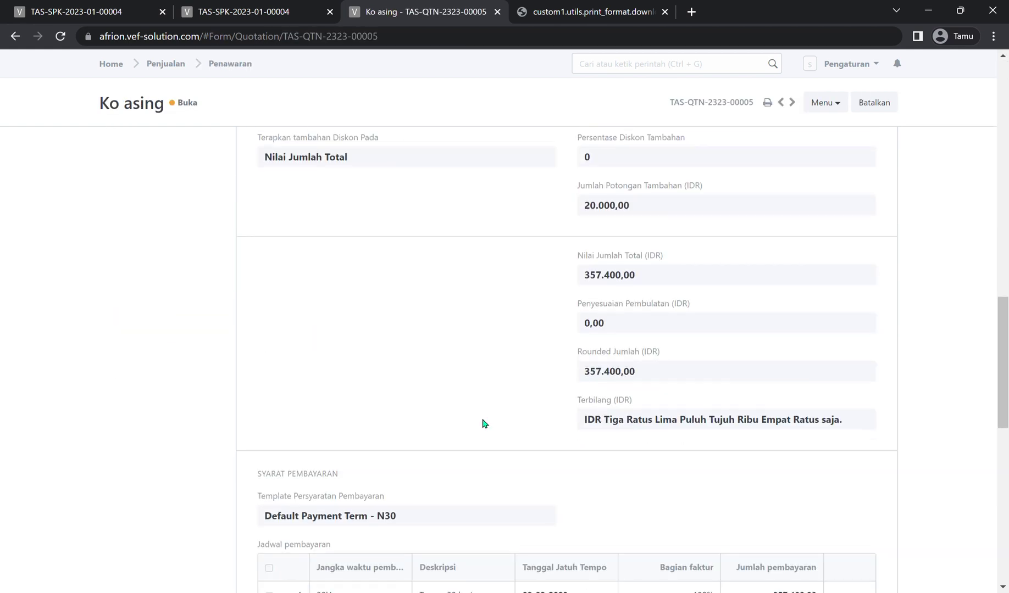
{"action": "scroll", "coordinate": [444, 248], "scroll_direction": "up", "scroll_amount": 12}
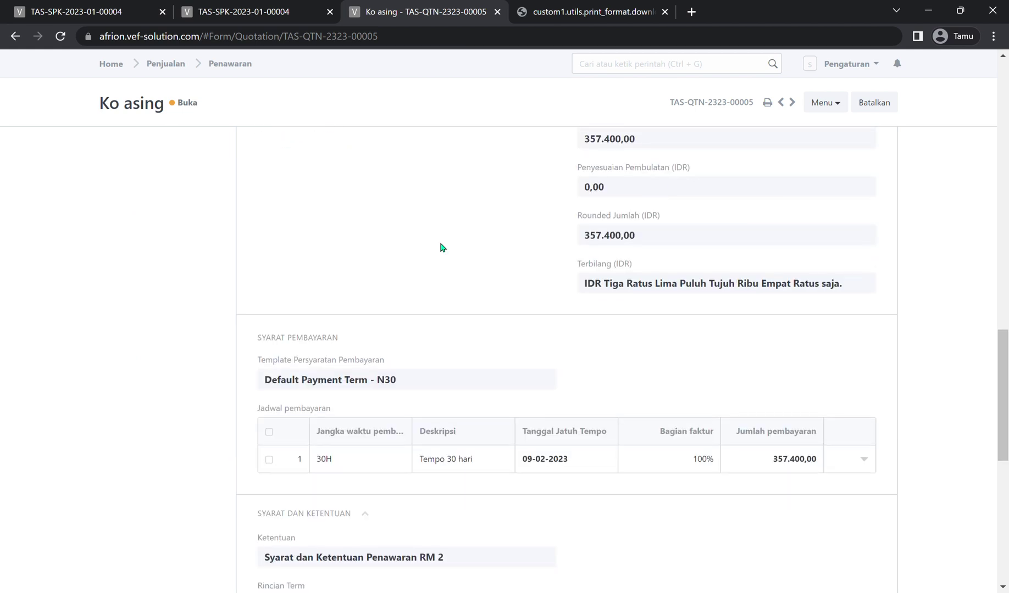
{"action": "scroll", "coordinate": [431, 187], "scroll_direction": "up", "scroll_amount": 3}
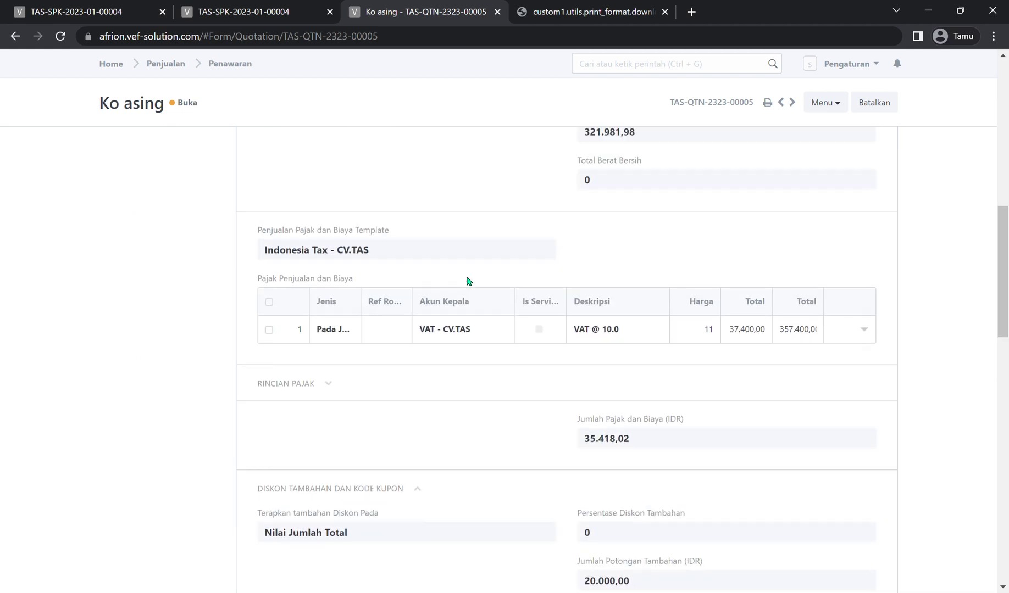
{"action": "left_click", "coordinate": [245, 63]}
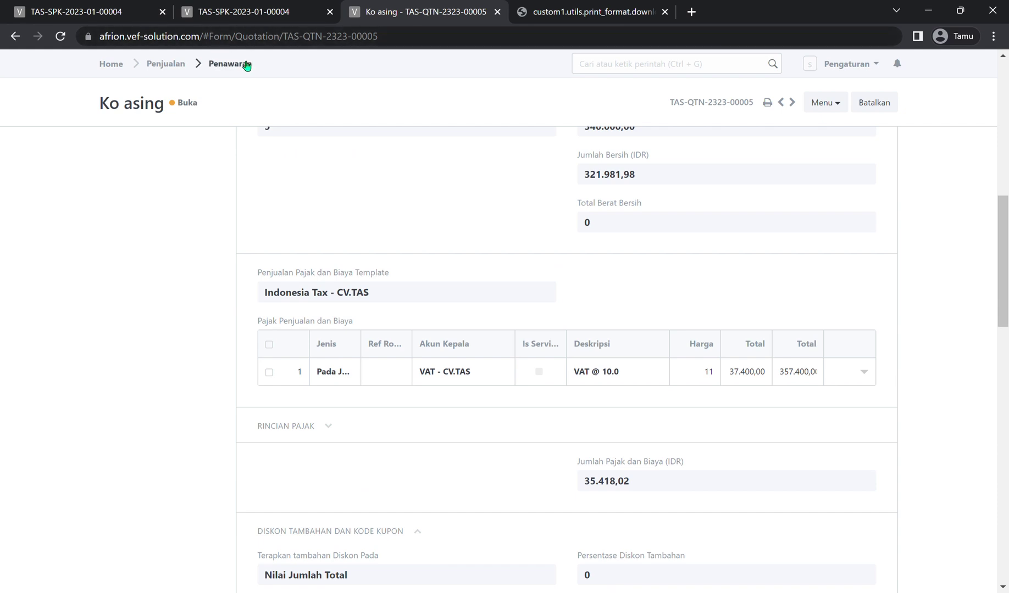